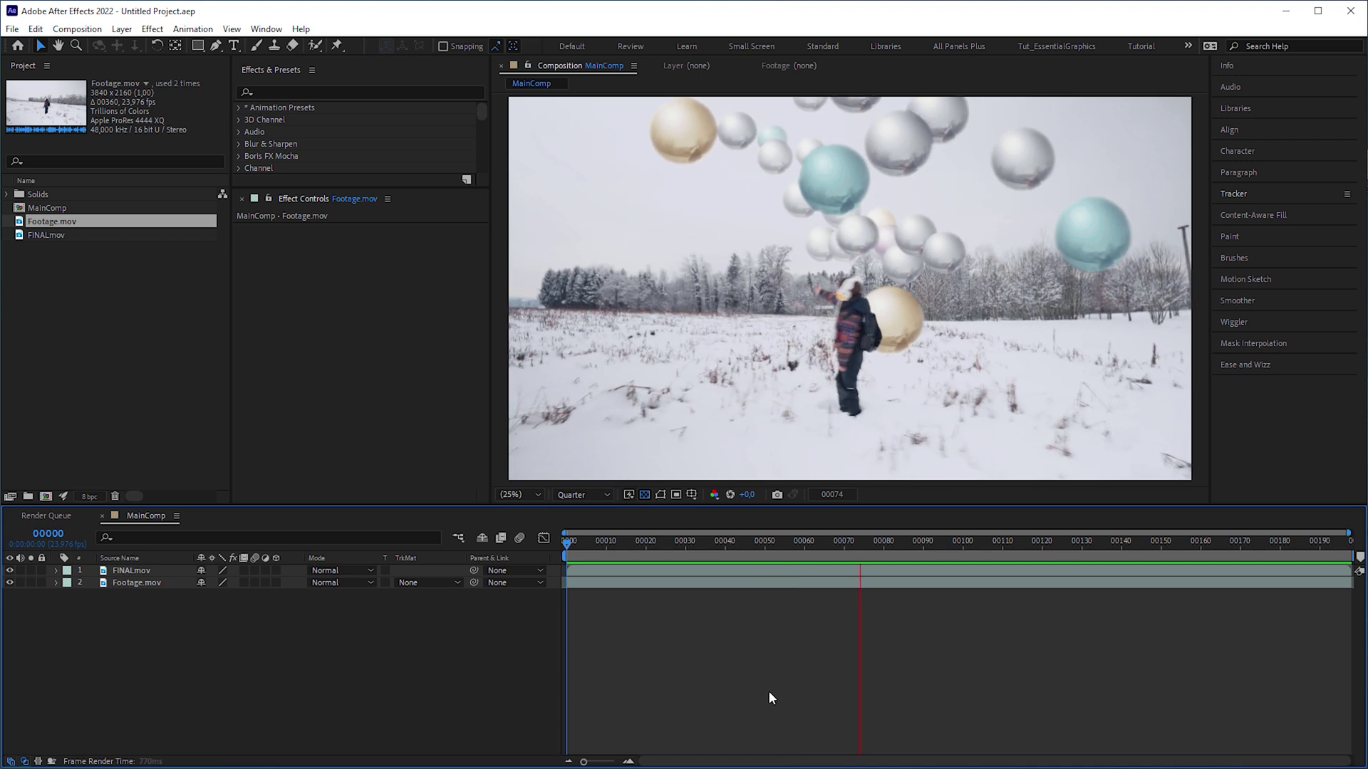
# Scrub through the finished shot in MainComp and remove the FINAL.mov layer.
pyautogui.click(958, 544)
pyautogui.moveTo(959, 550); pyautogui.dragTo(560, 547)
pyautogui.click(596, 568)
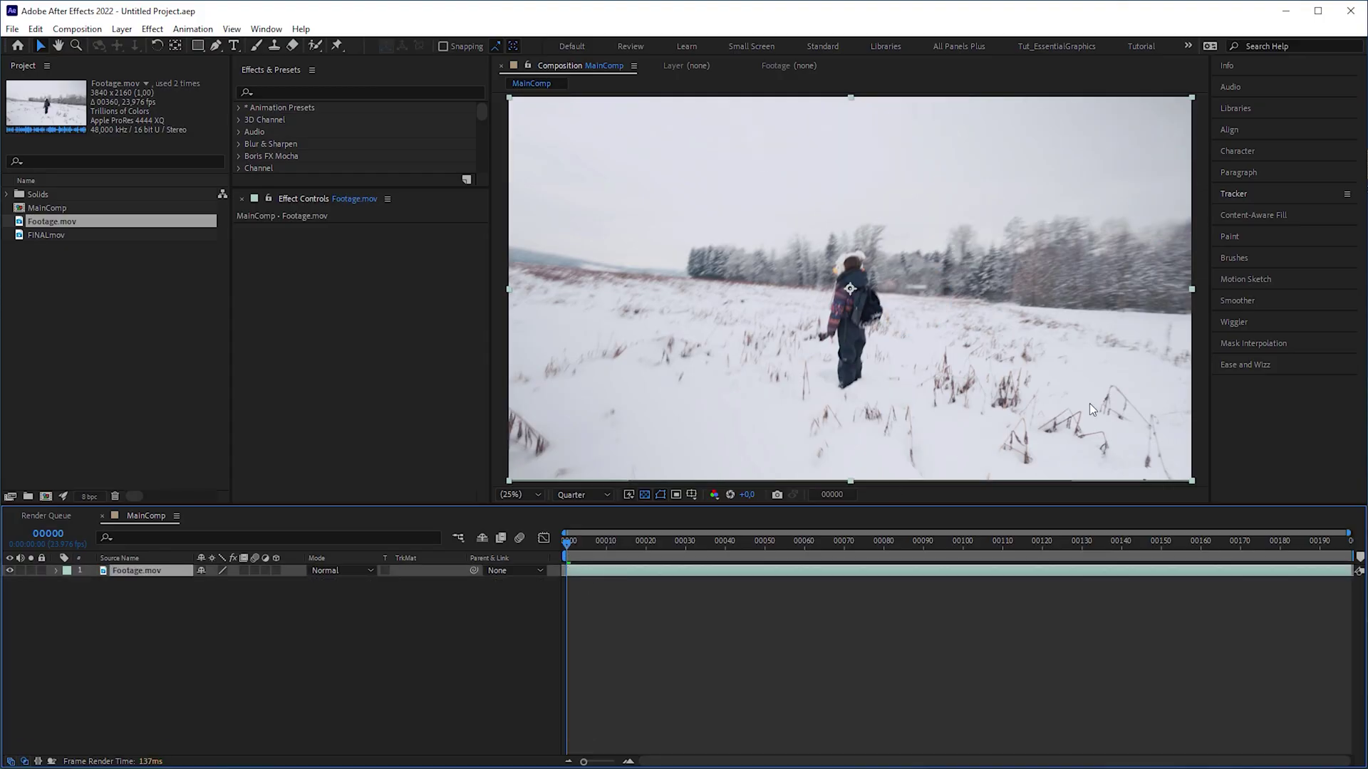
# Run the 3D Camera Tracker on the Footage.mov layer and enlarge the track points to about 361%.
pyautogui.click(1246, 193)
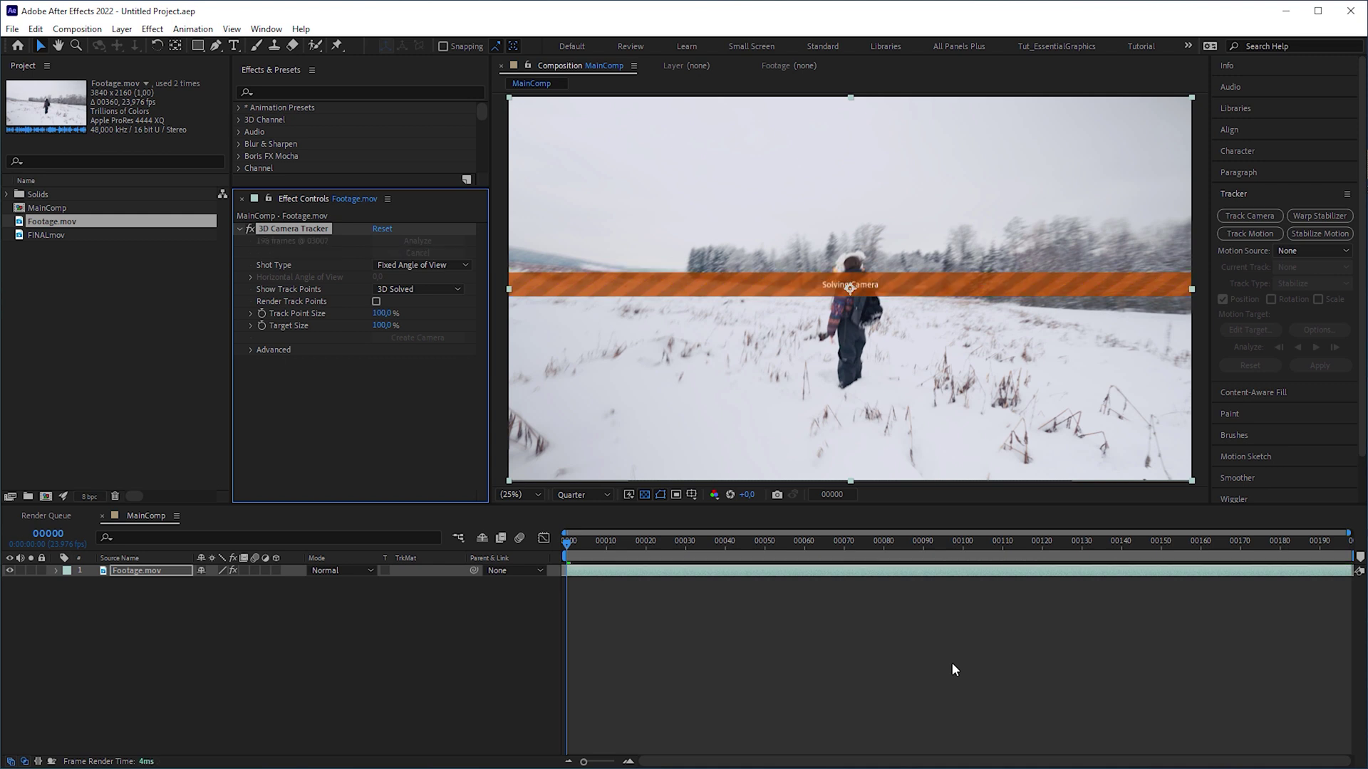
pyautogui.moveTo(389, 312); pyautogui.dragTo(579, 334)
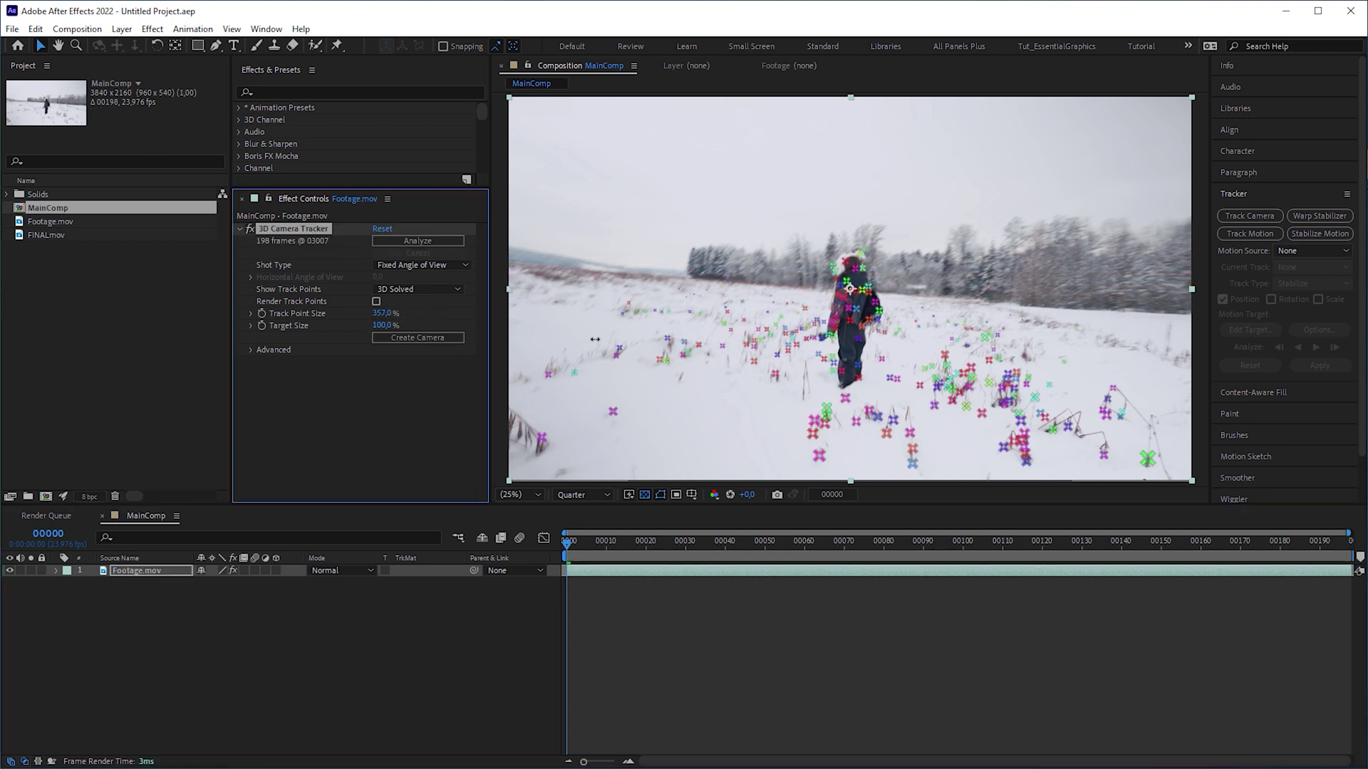
# At frame 101, select three ground track points around the person's feet and create a solid and camera from them.
pyautogui.moveTo(569, 544); pyautogui.dragTo(967, 602)
pyautogui.scroll(1, 801, 392)
pyautogui.moveTo(790, 420); pyautogui.dragTo(759, 289)
pyautogui.click(759, 291)
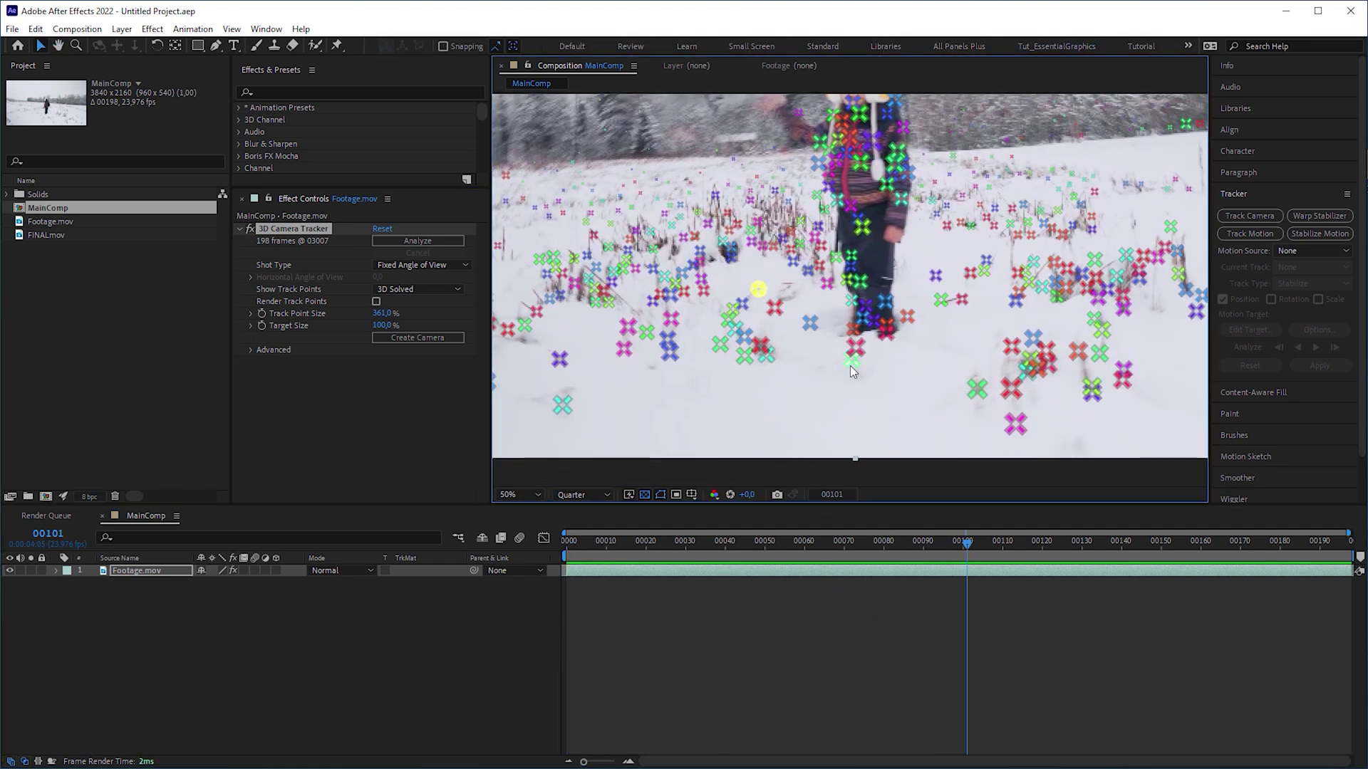
pyautogui.keyDown('shift'); pyautogui.click(971, 274); pyautogui.keyUp('shift')
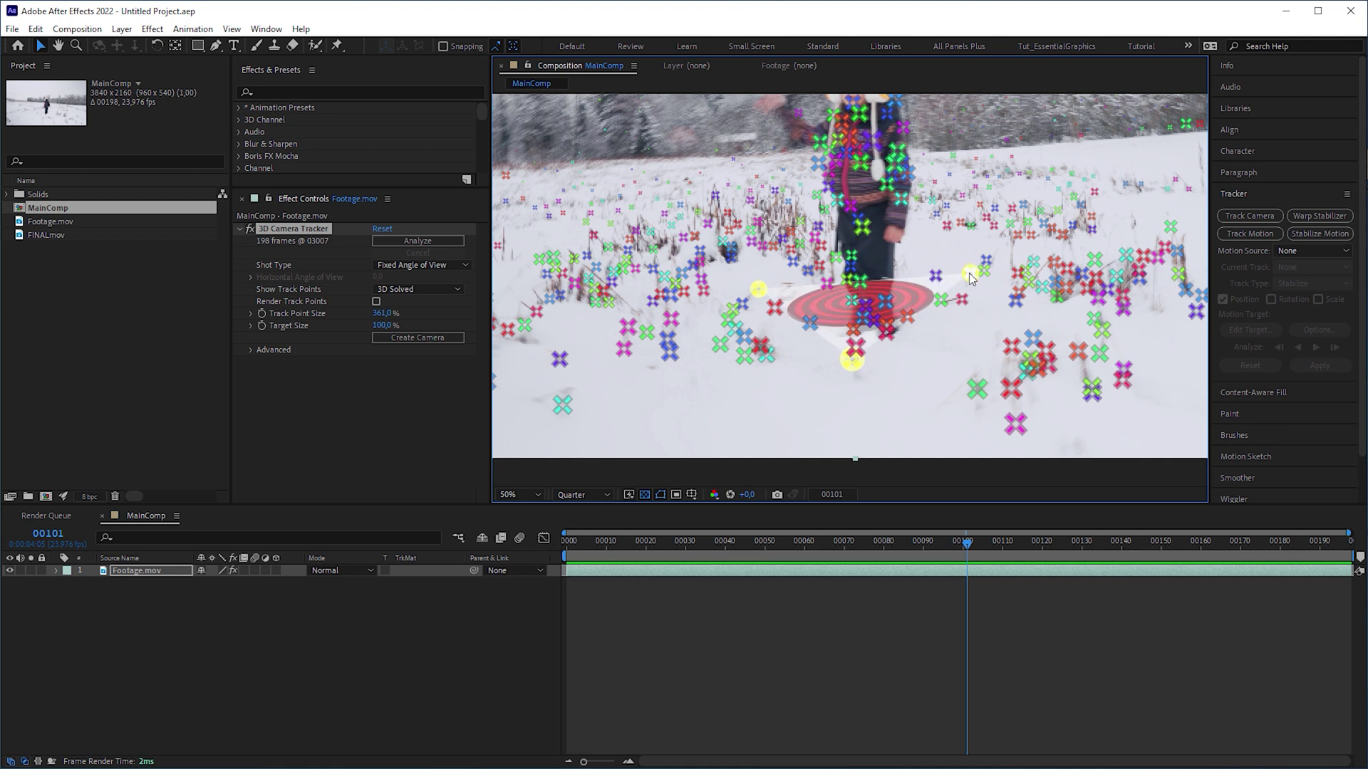
pyautogui.rightClick(906, 293)
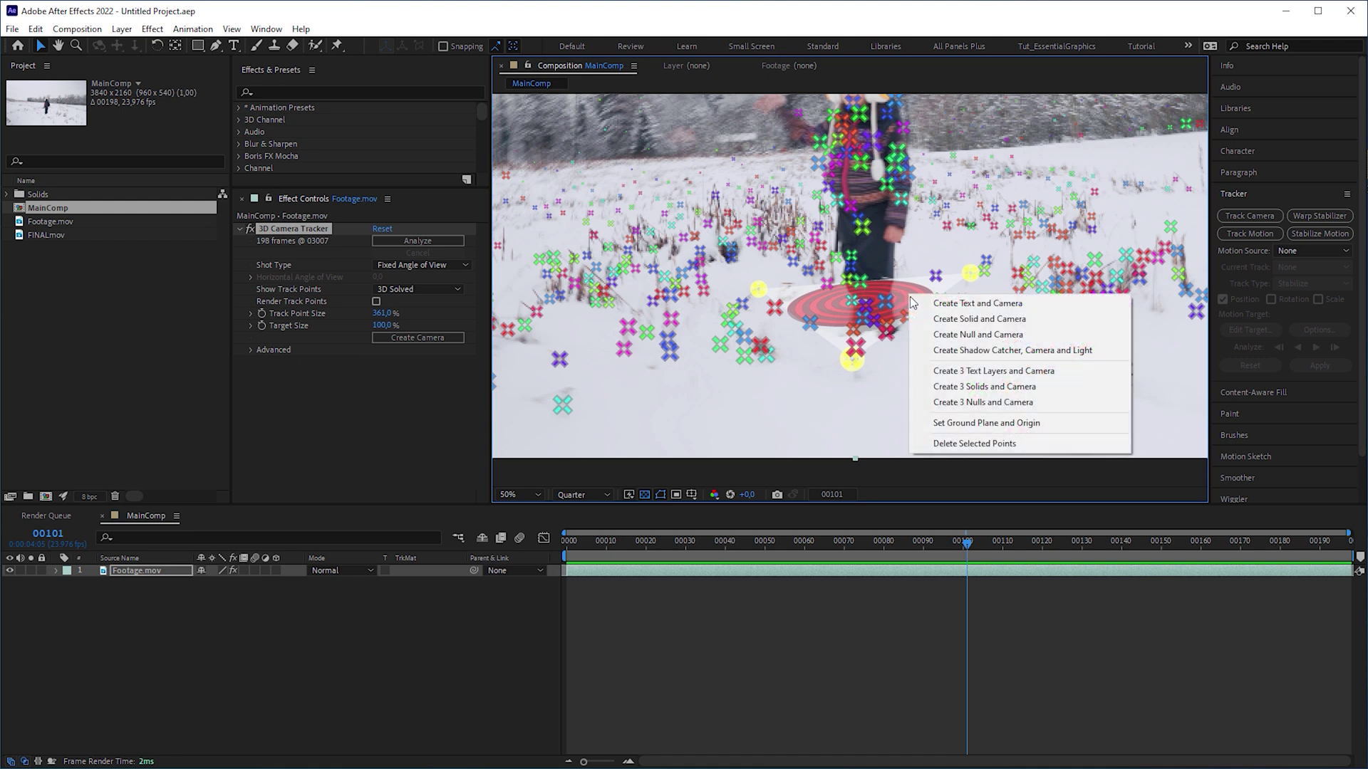
pyautogui.click(1017, 322)
# Play MainComp from the first frame to check how the track solid sticks to the ground.
pyautogui.hotkey('shift', '/')
pyautogui.click(461, 622)
pyautogui.press('Home')
pyautogui.press('space')
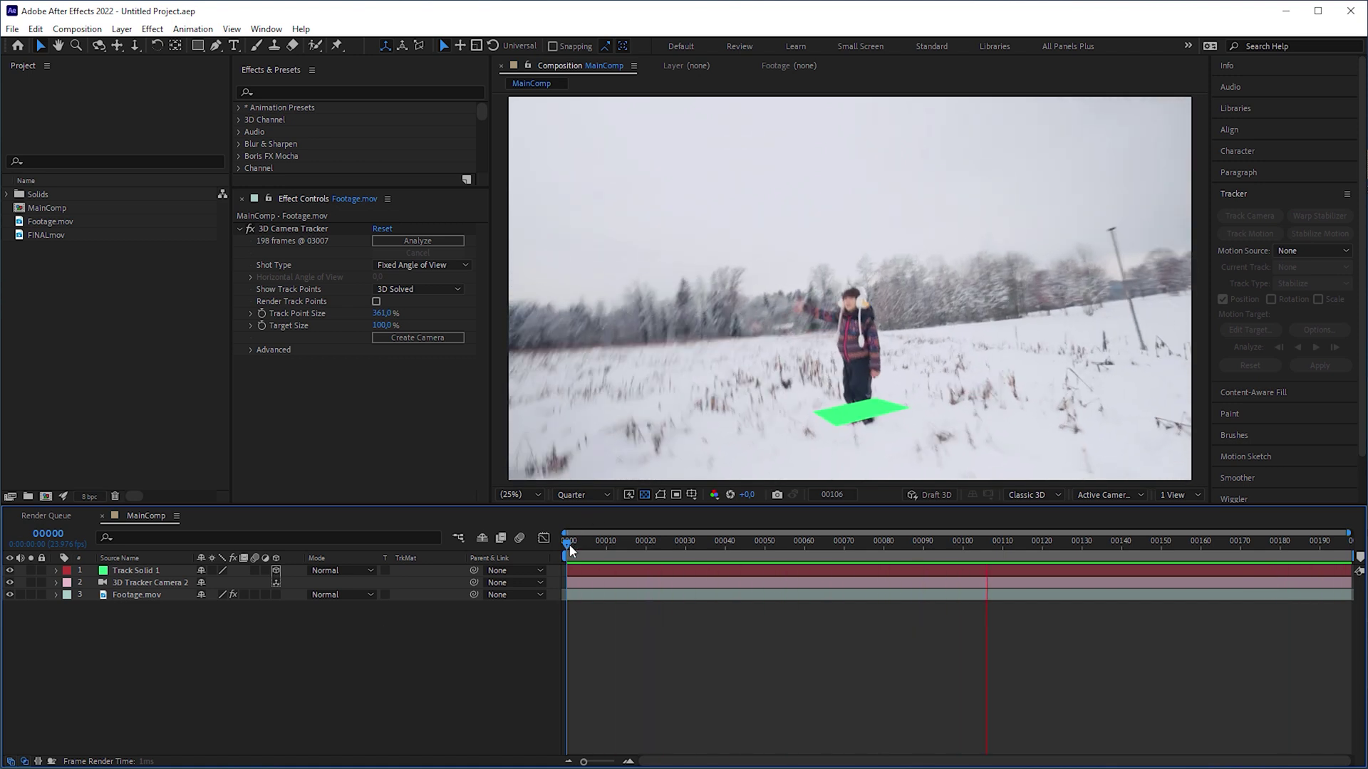
# Examine MainComp's frame size in its composition settings and leave them unchanged.
pyautogui.click(57, 209)
pyautogui.hotkey('ctrl', 'k')
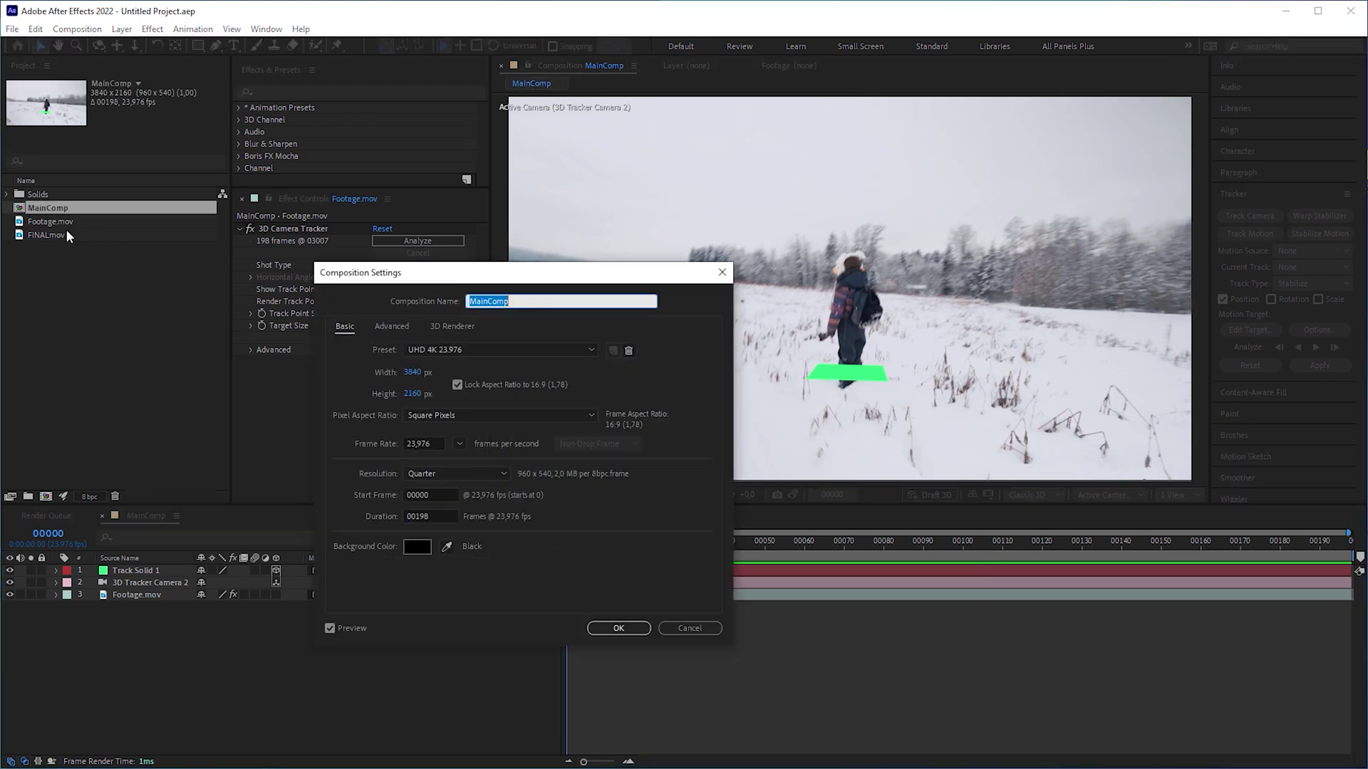
pyautogui.click(410, 373)
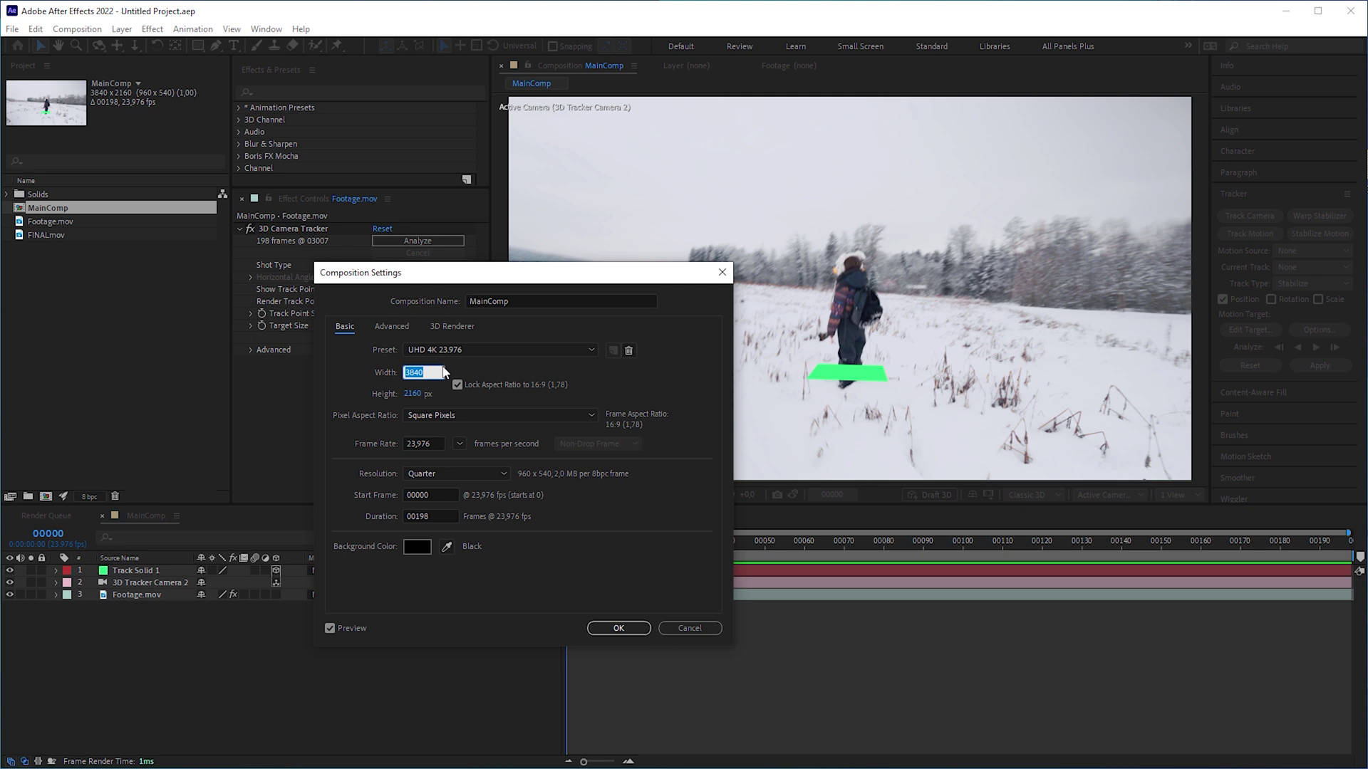
pyautogui.click(712, 630)
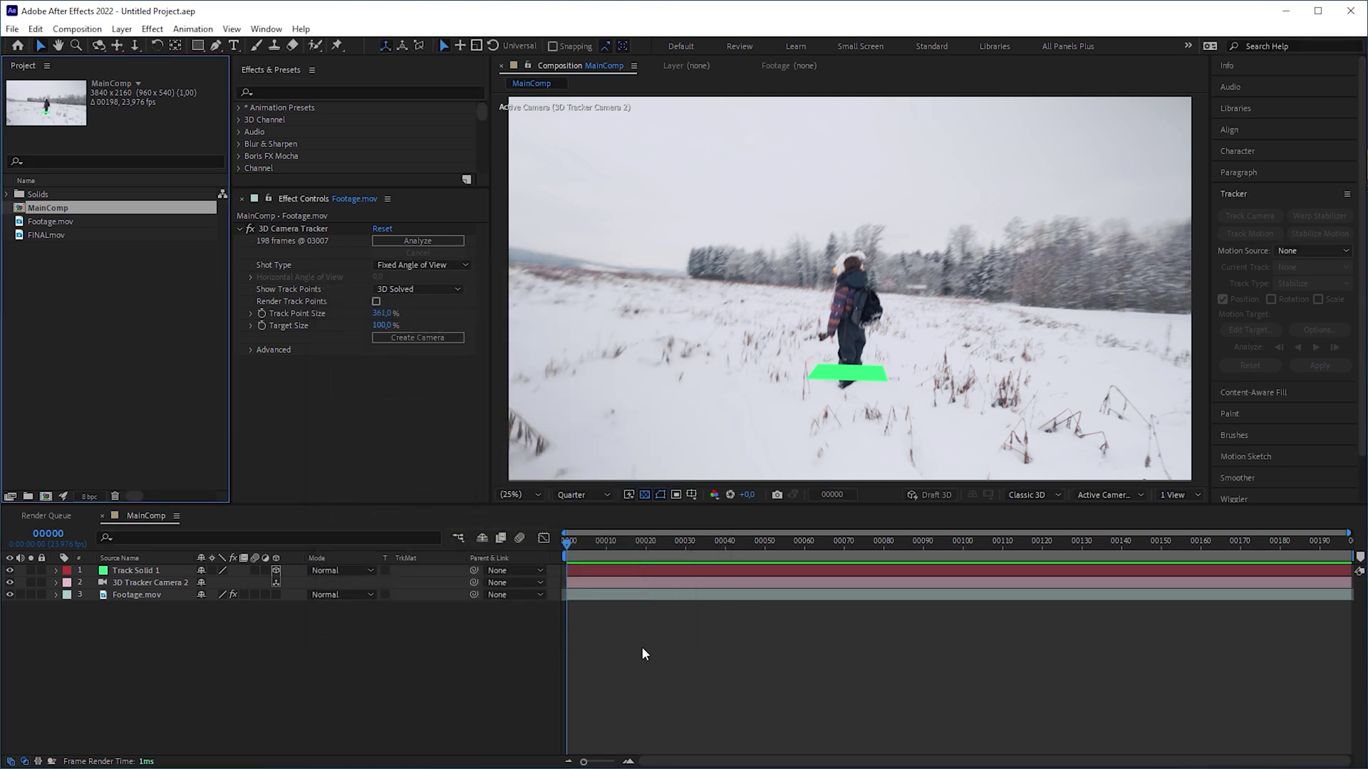
# Create a new composition named _Grid at 4000 x 4000 px with the aspect ratio unlocked.
pyautogui.hotkey('ctrl', 'n')
pyautogui.click(457, 384)
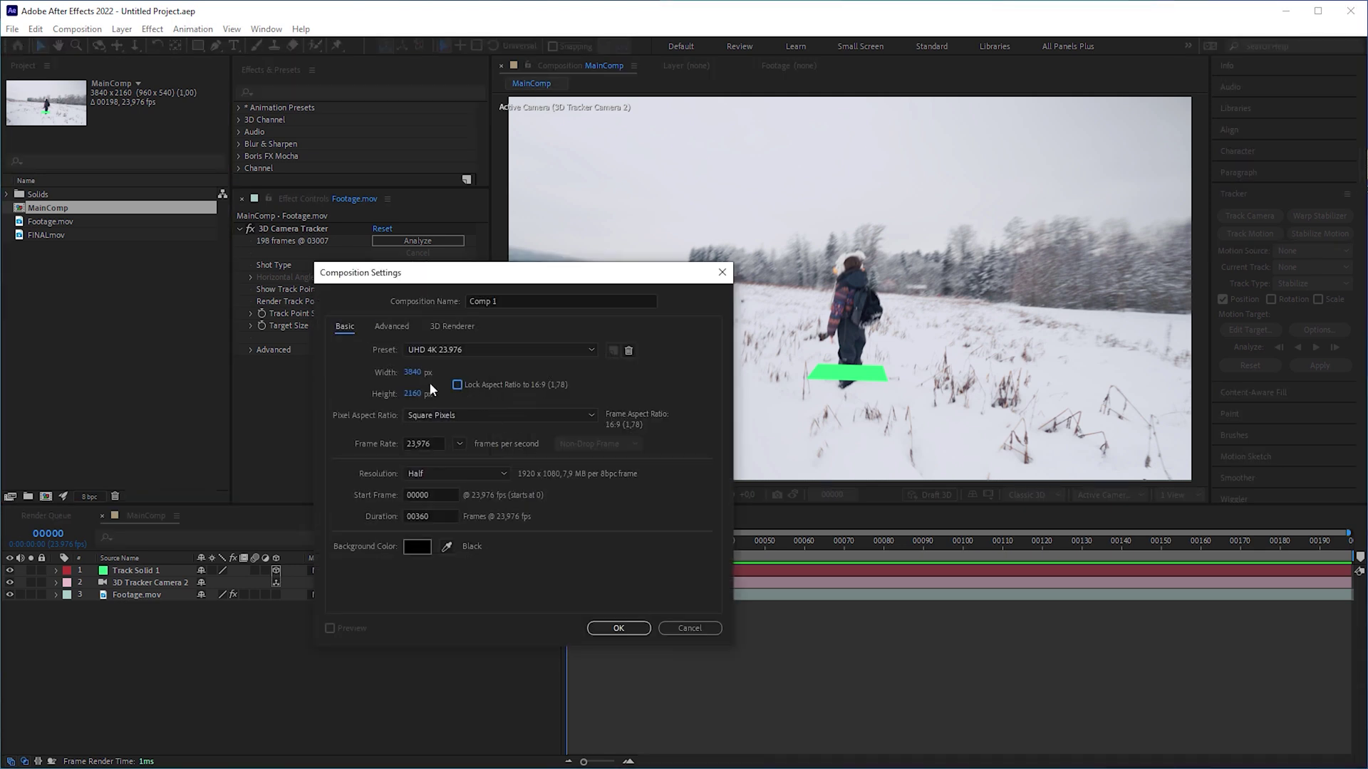
pyautogui.click(412, 373)
pyautogui.write('40004000')
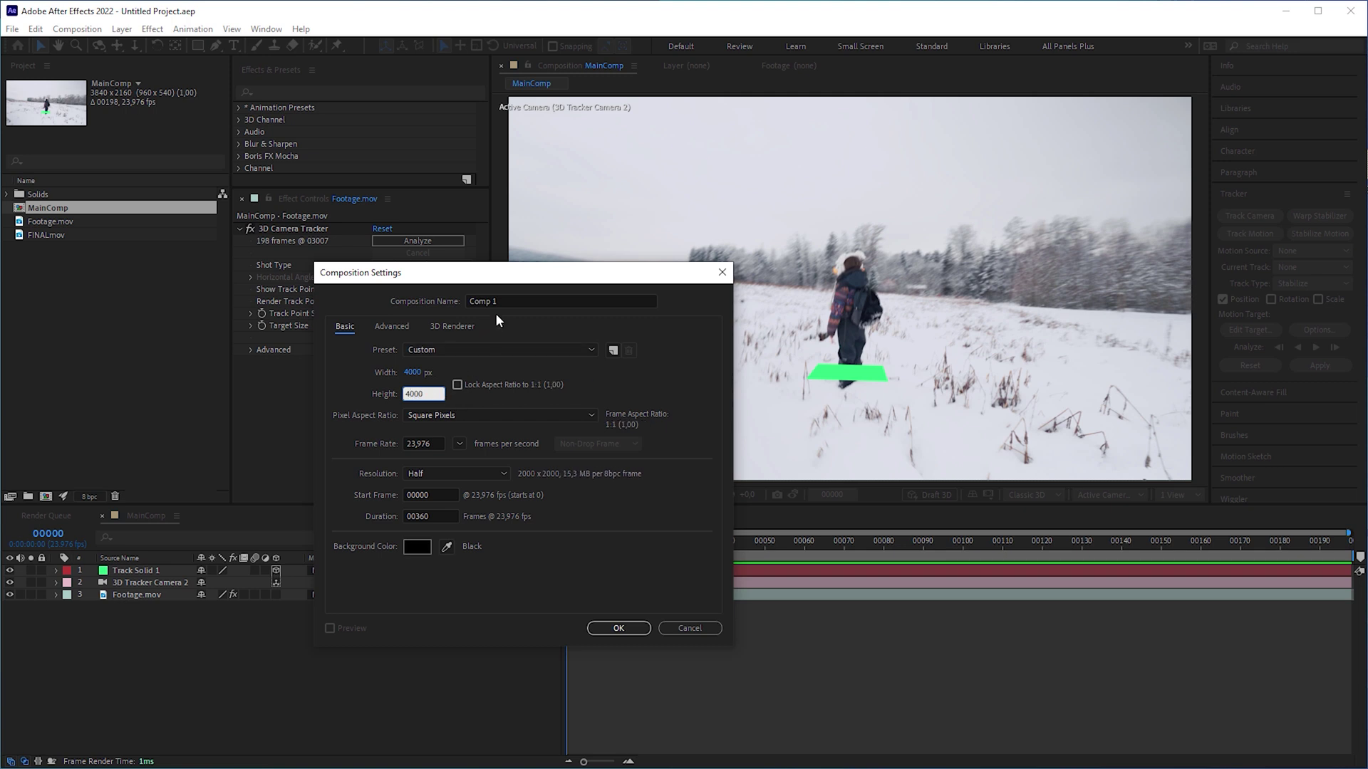
pyautogui.click(513, 301)
pyautogui.press('BackSpace')
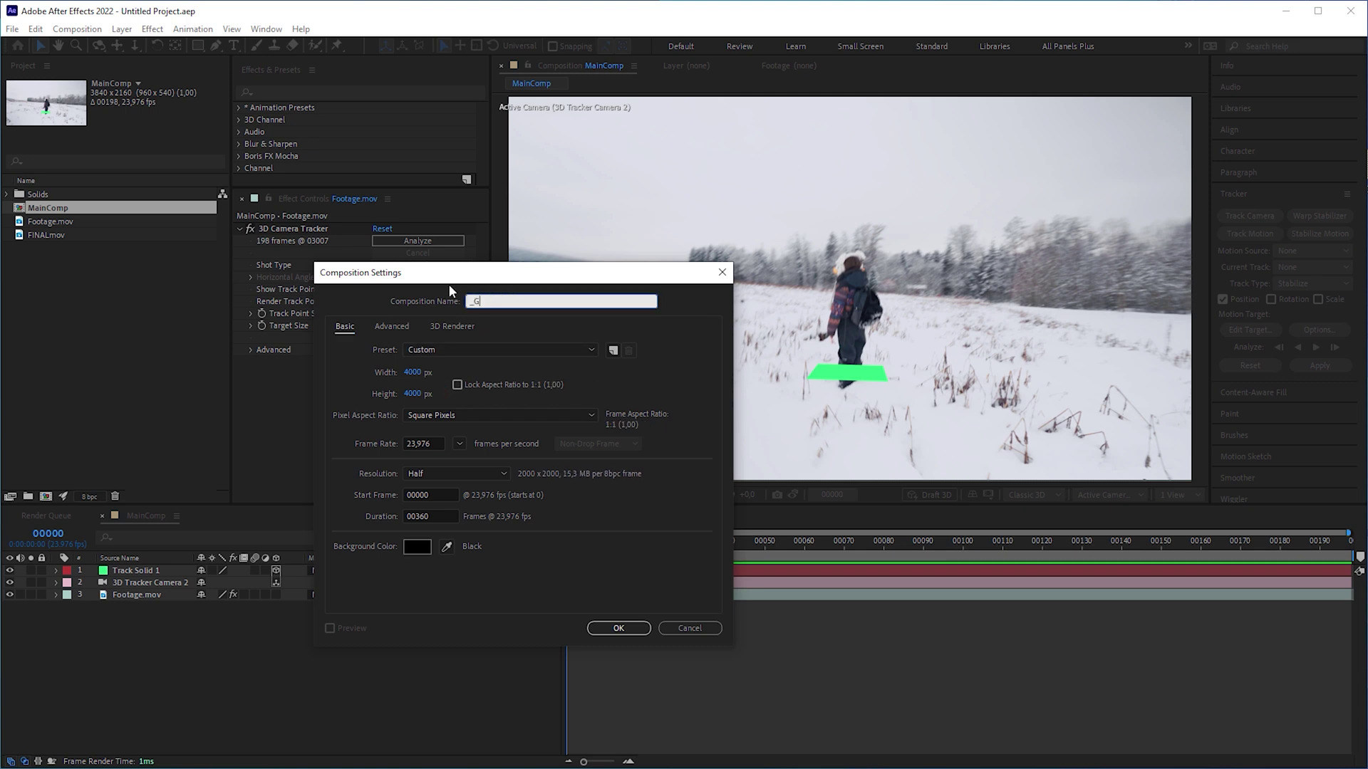
pyautogui.write('_Grid')
pyautogui.press('Return')
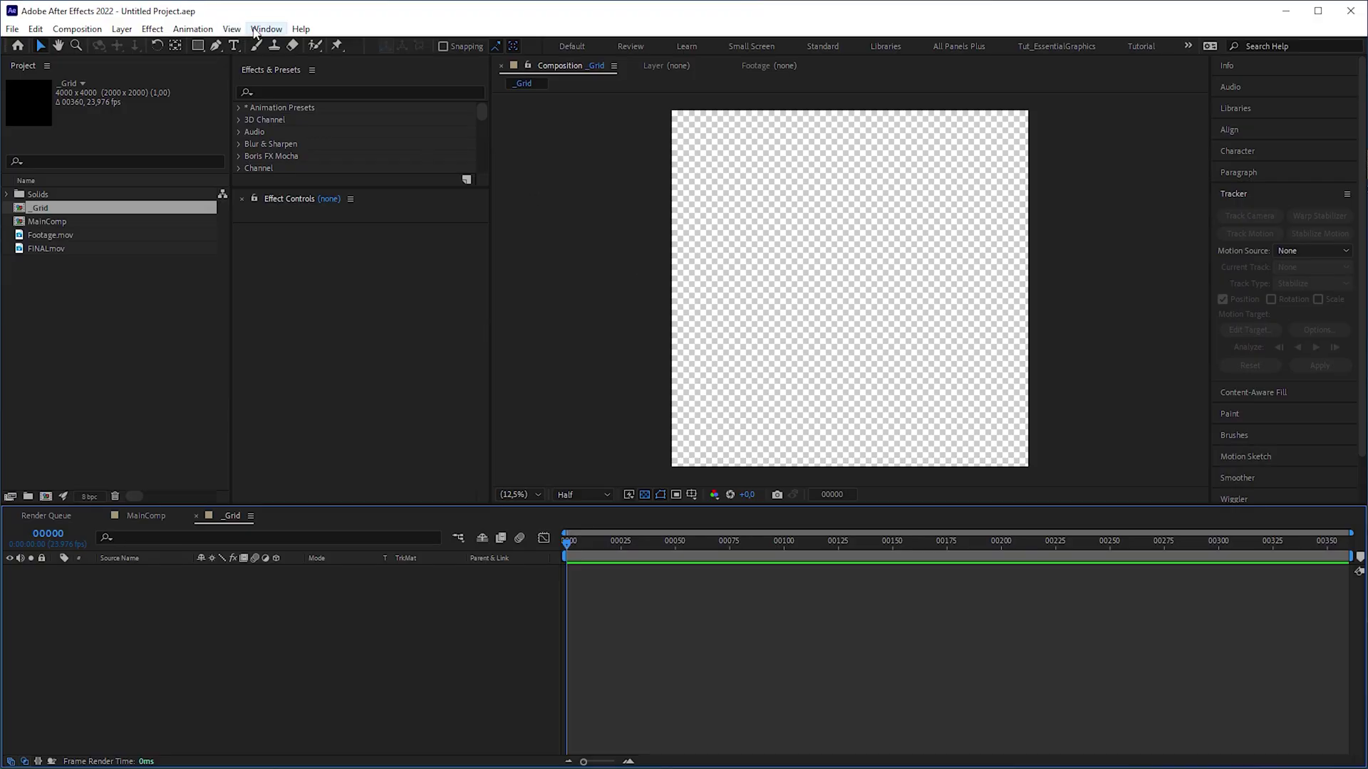
# Add a full-size ellipse shape layer to _Grid and delete its stroke and fill.
pyautogui.click(200, 45)
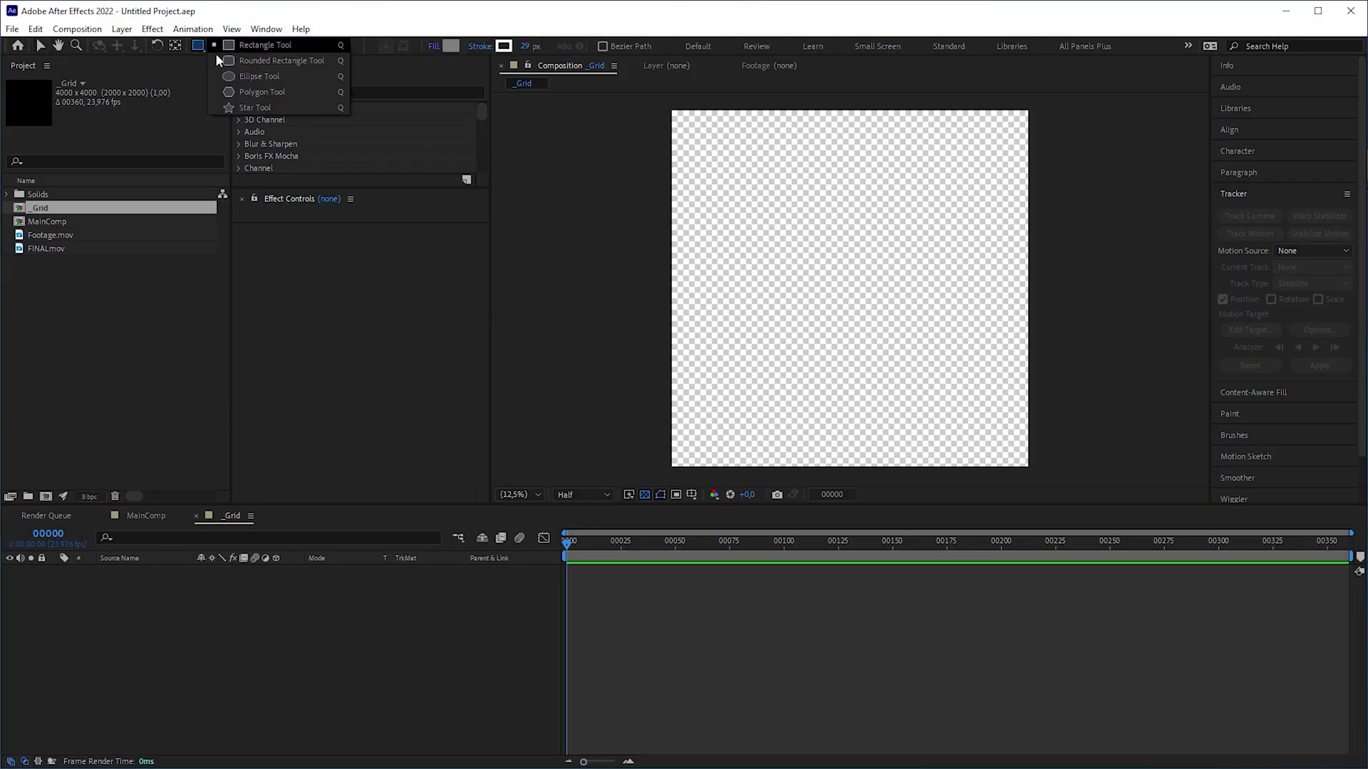
pyautogui.click(255, 74)
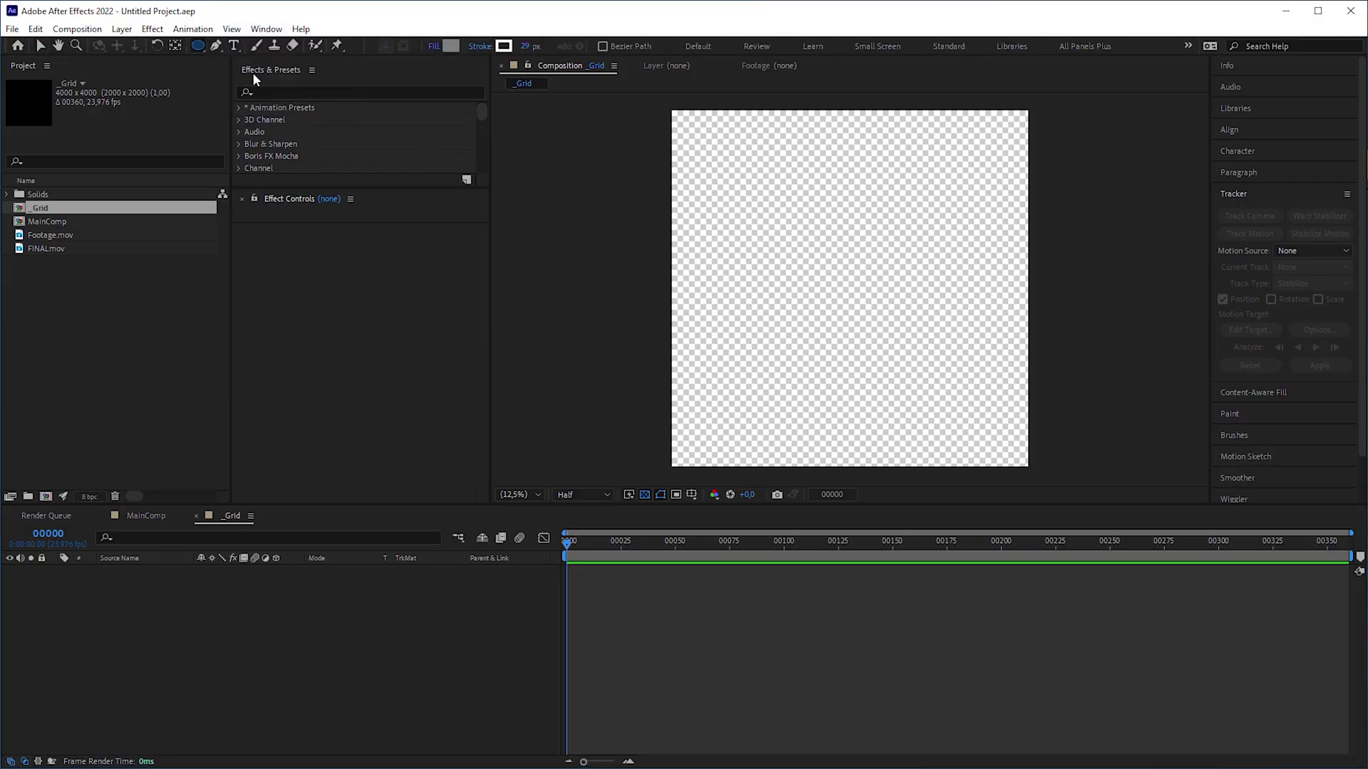
pyautogui.doubleClick(199, 45)
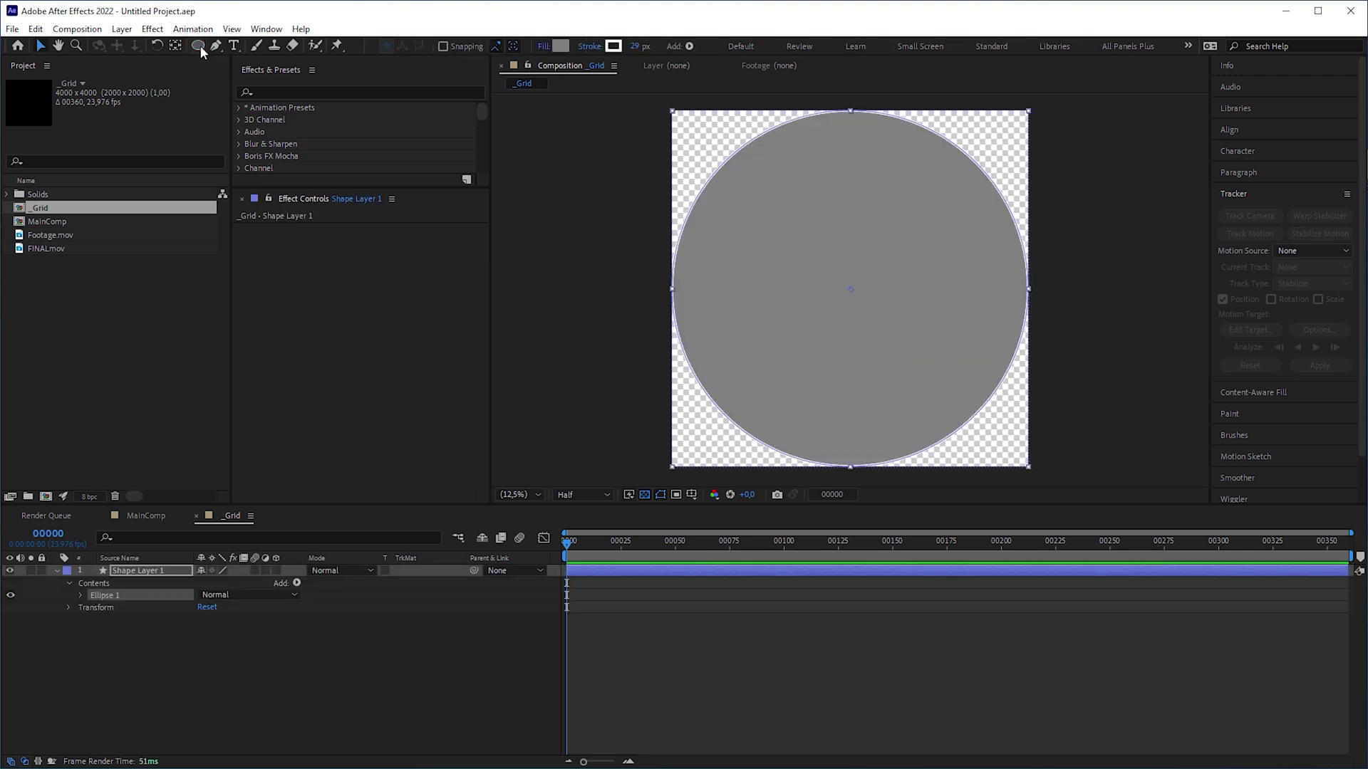
pyautogui.click(80, 594)
pyautogui.click(131, 620)
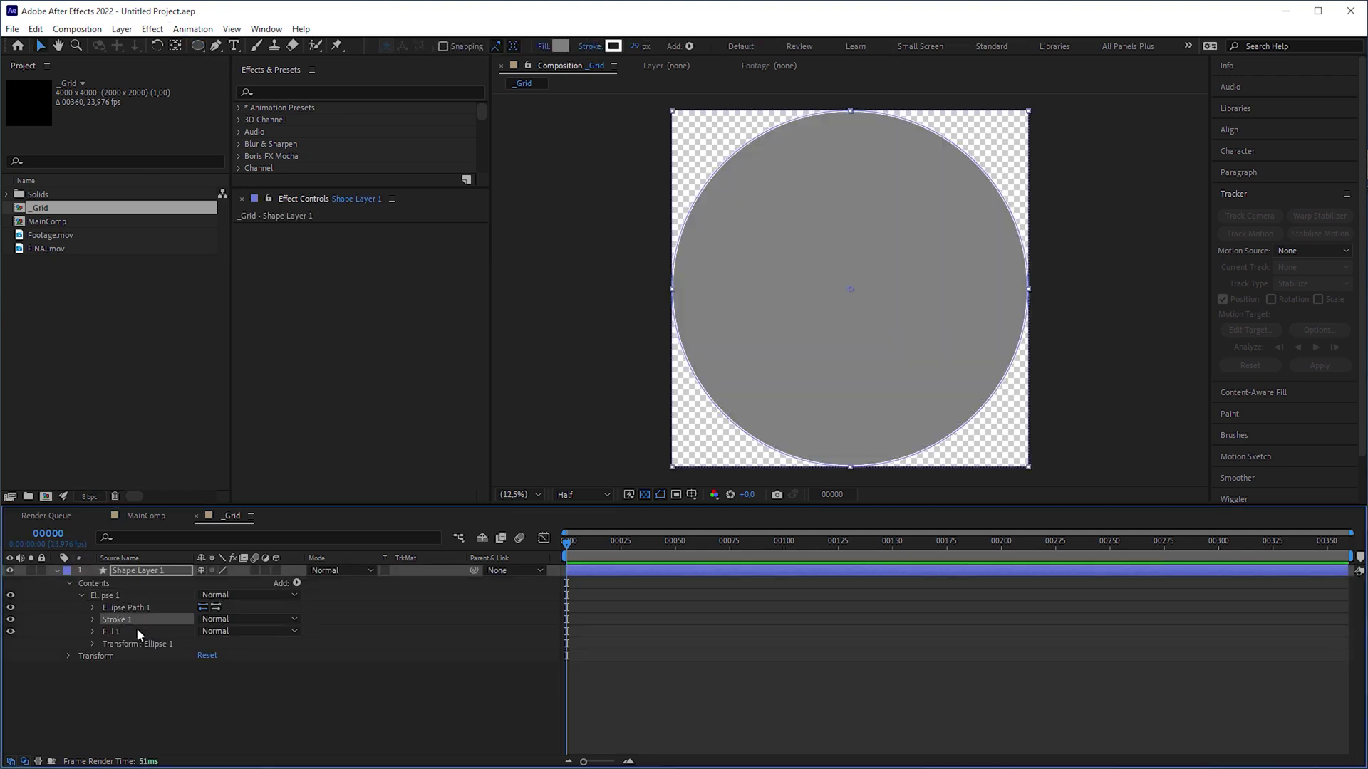
pyautogui.keyDown('shift'); pyautogui.click(135, 631); pyautogui.keyUp('shift')
pyautogui.press('Delete')
# Add a gradient fill to the ellipse shape layer and set its type to Radial.
pyautogui.click(297, 583)
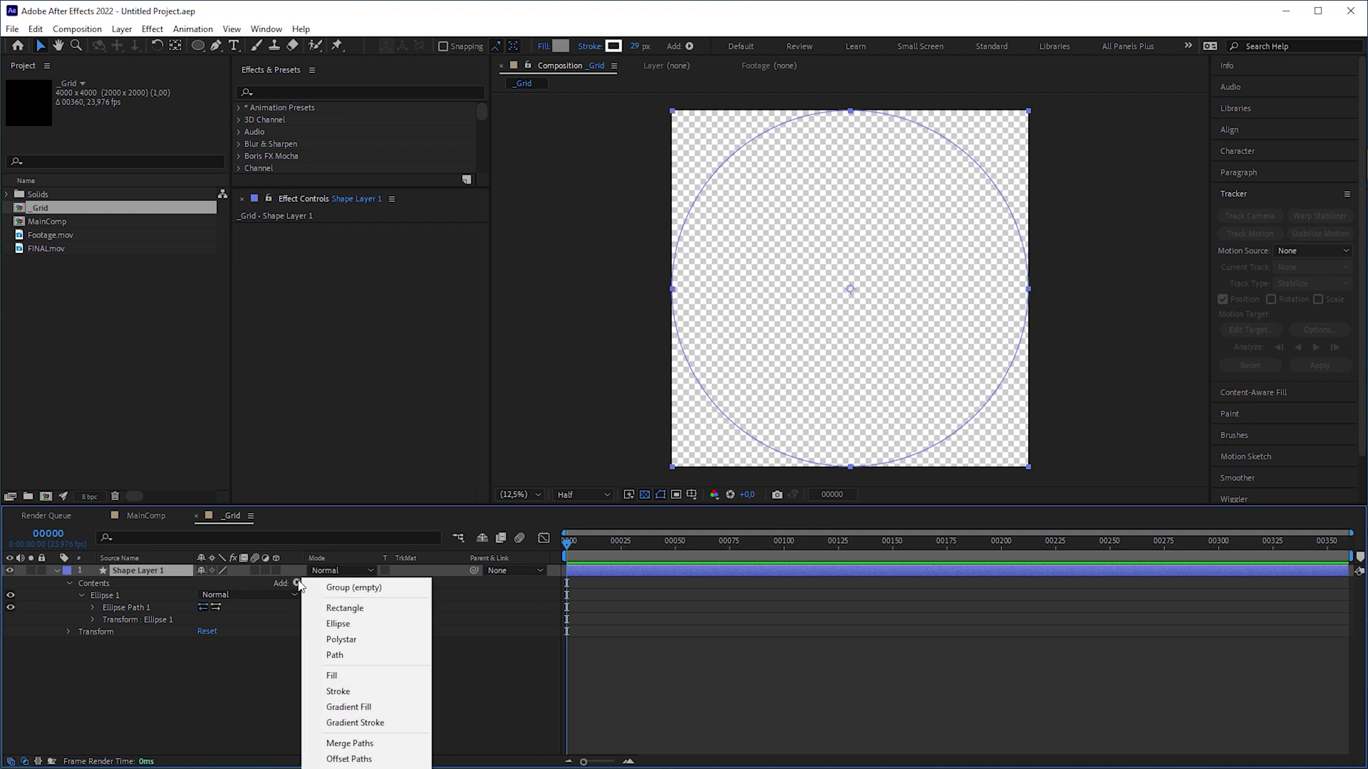
pyautogui.click(367, 708)
pyautogui.click(79, 632)
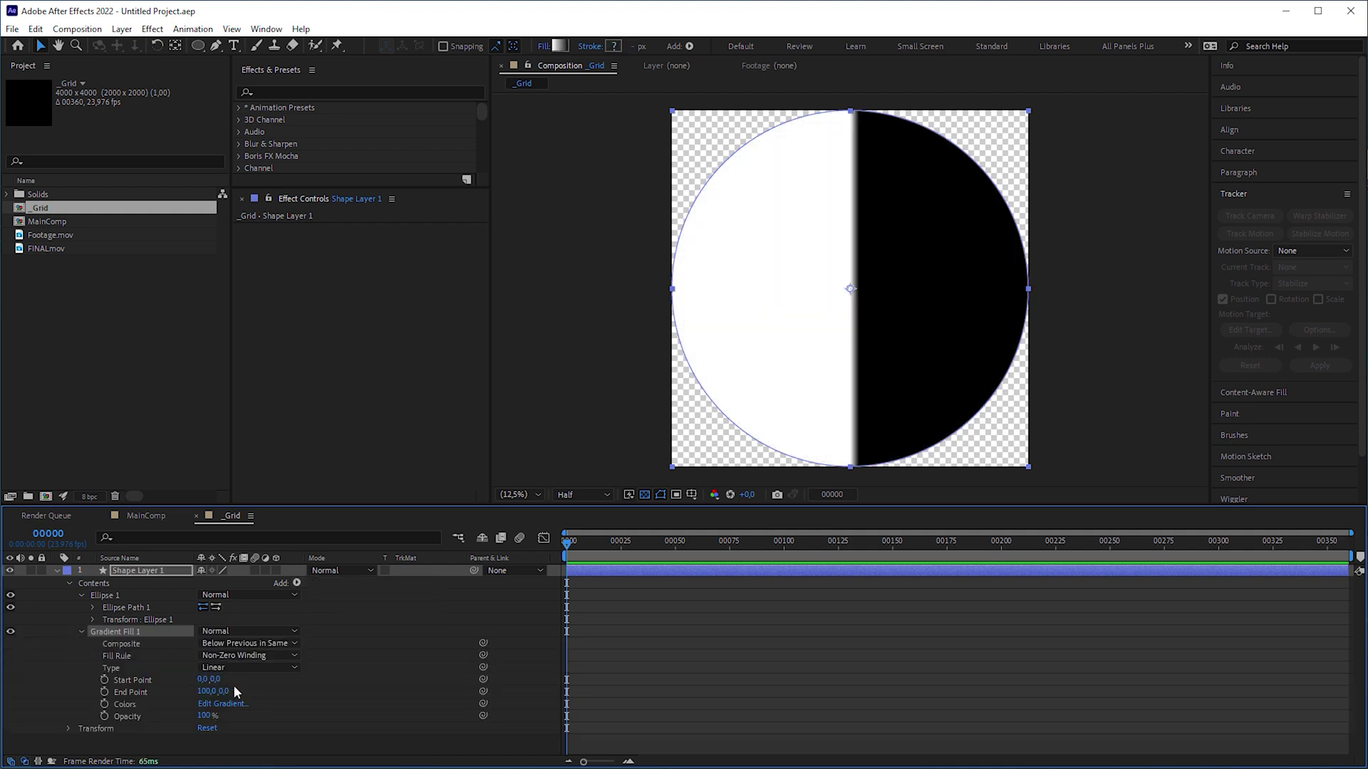
pyautogui.click(257, 669)
pyautogui.click(247, 700)
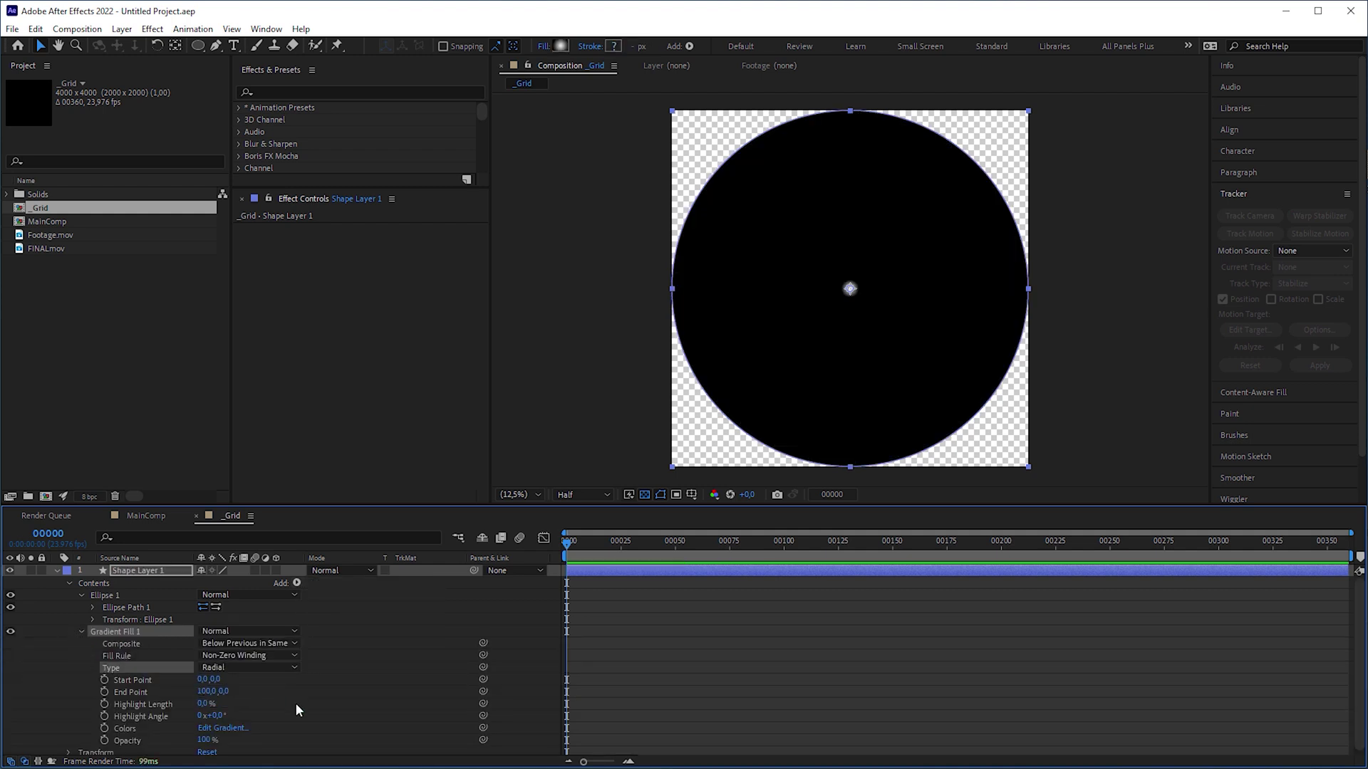
# Shrink the ellipse path to a fifth of its size and fine-tune it to 790 x 790.
pyautogui.click(93, 608)
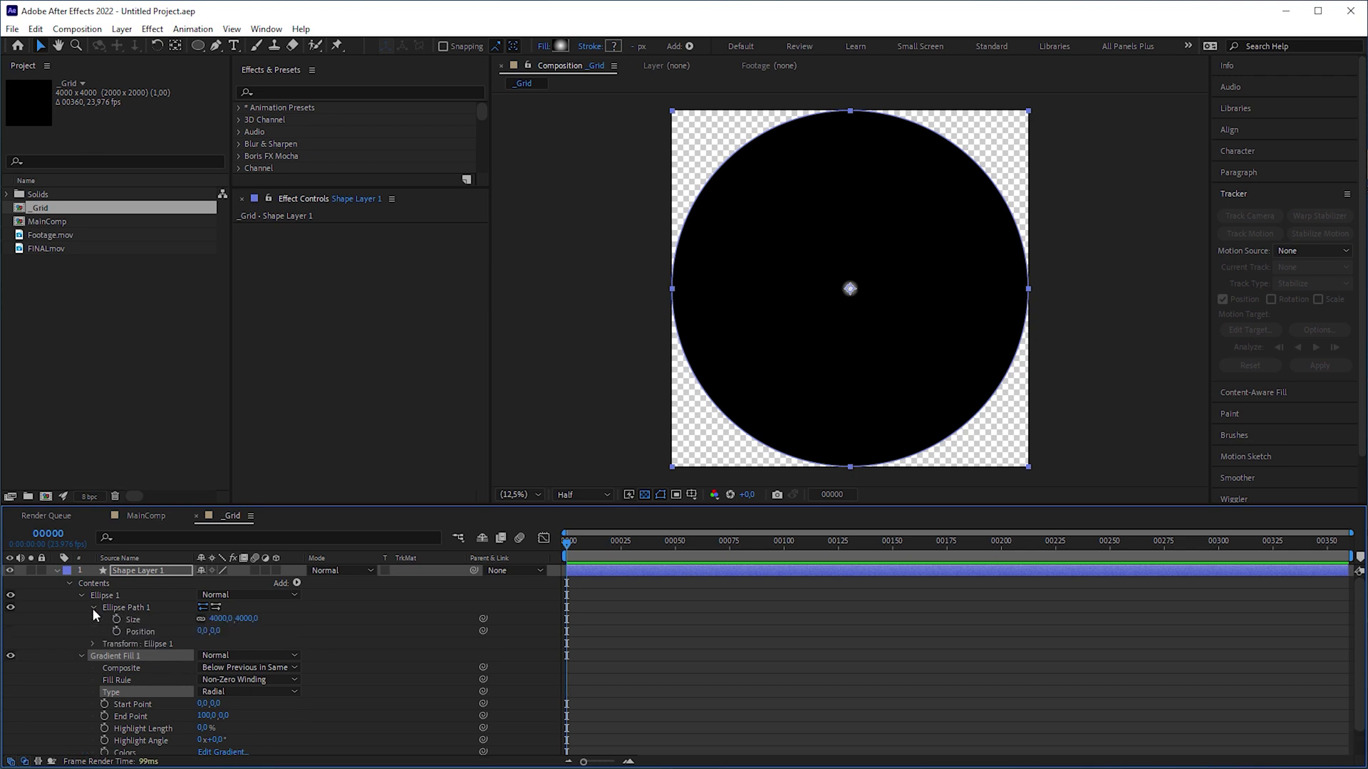
pyautogui.click(259, 617)
pyautogui.write('/5')
pyautogui.press('Return')
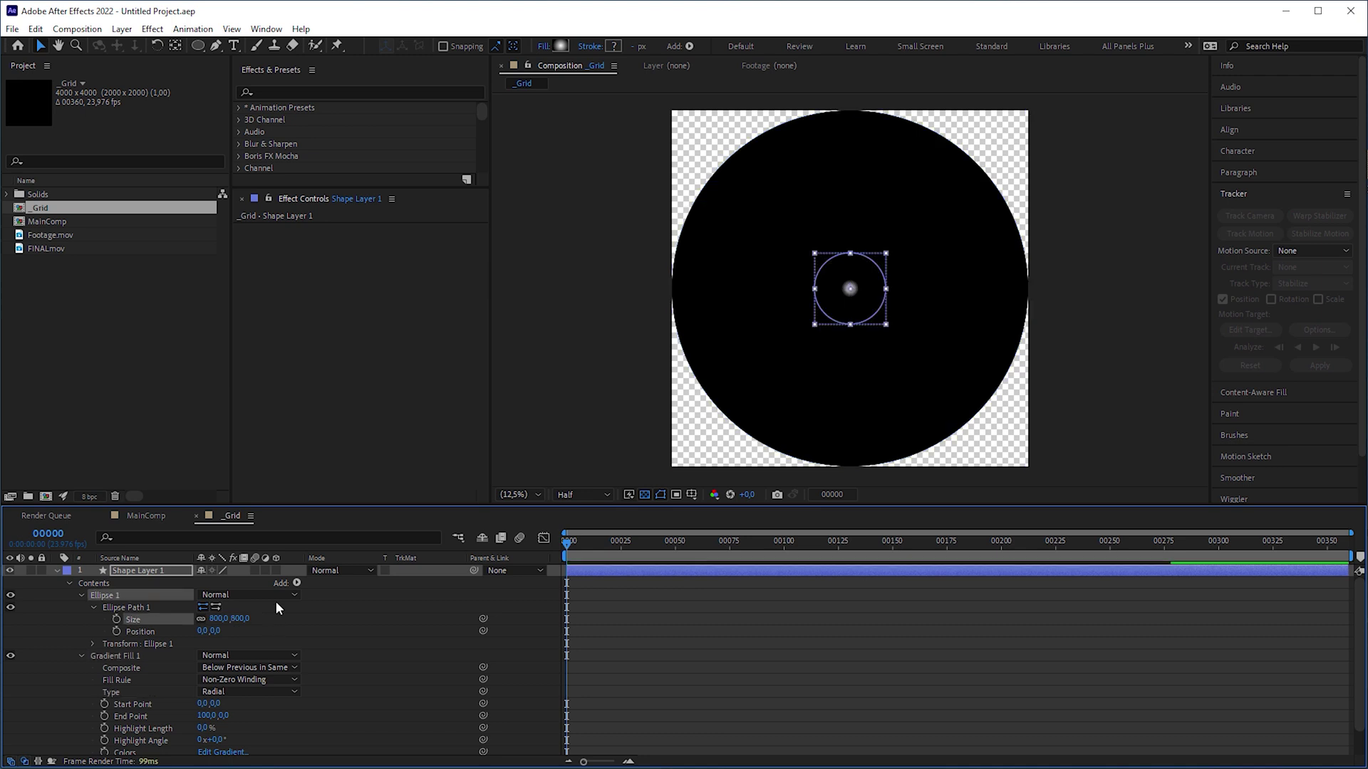
pyautogui.press('.')
pyautogui.press('.')
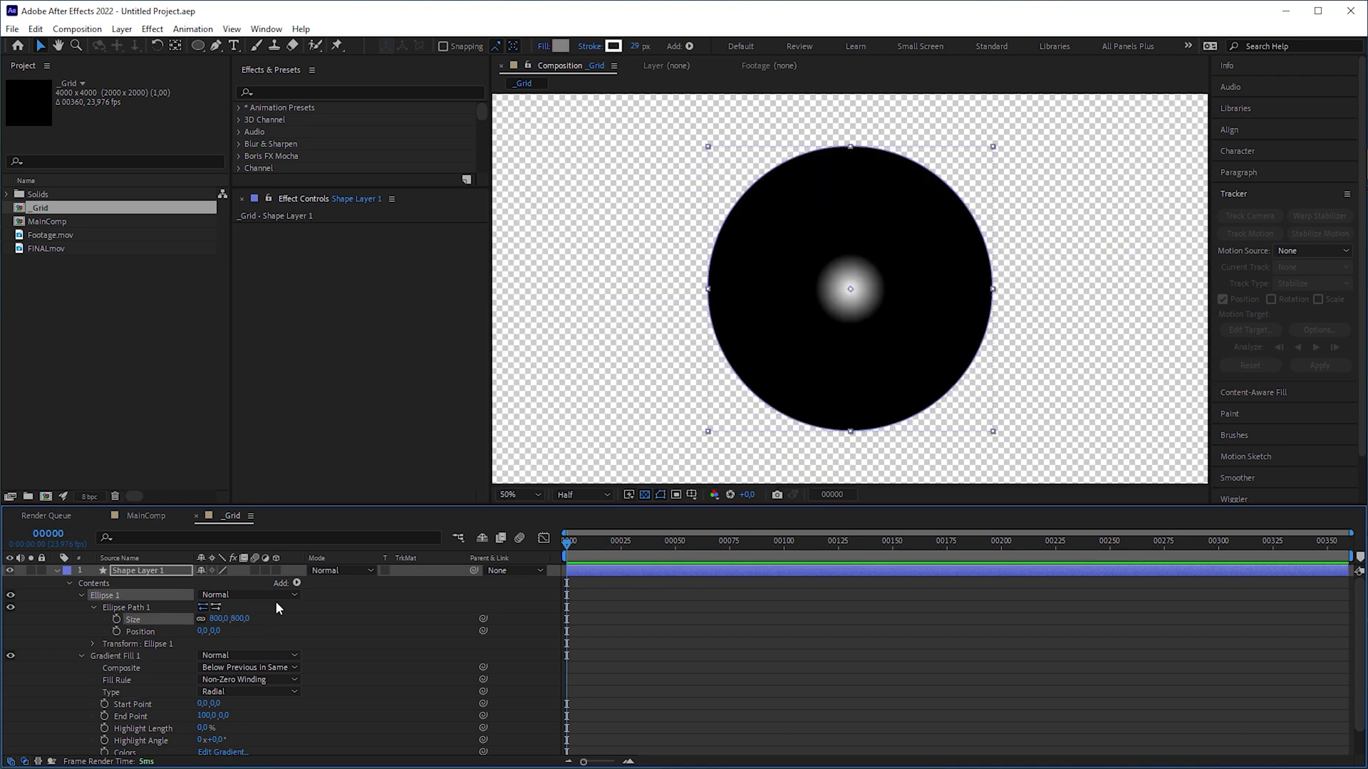
pyautogui.moveTo(240, 619); pyautogui.dragTo(242, 620)
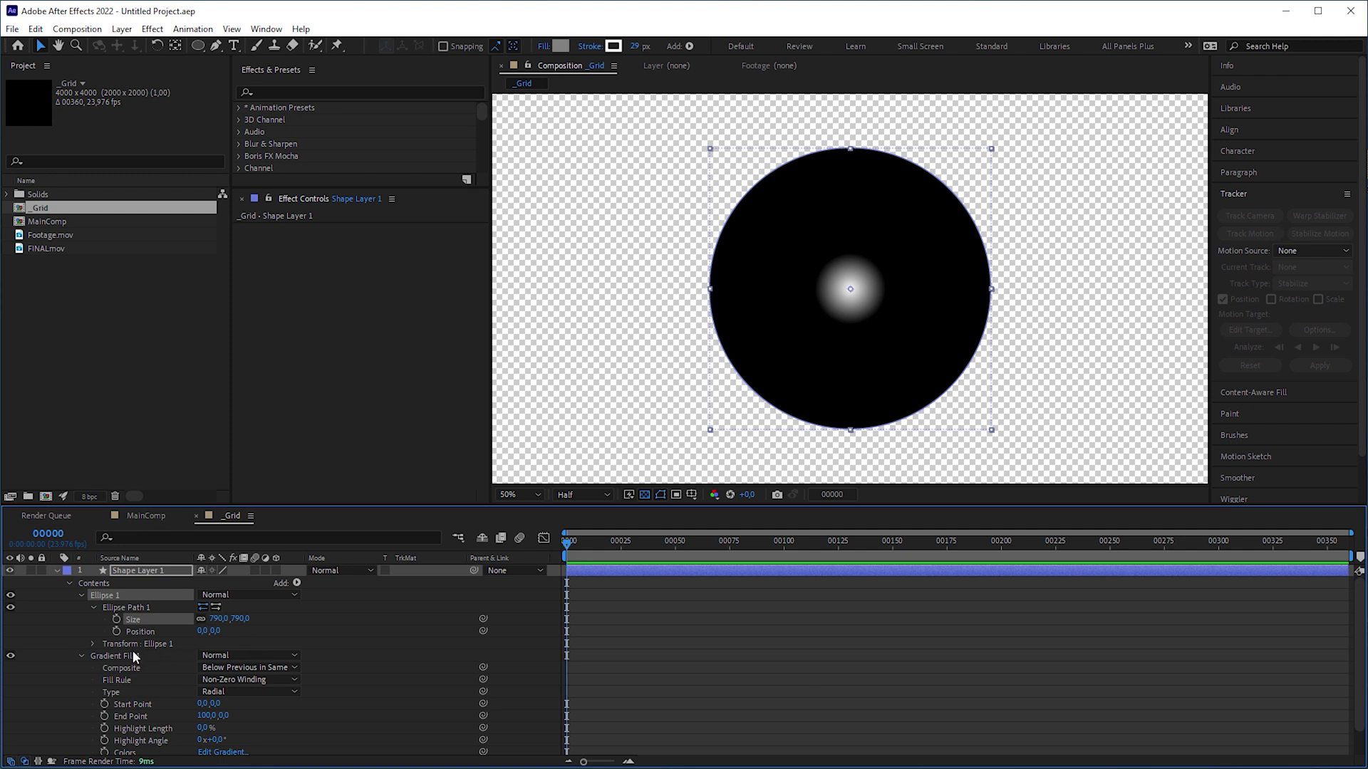
# Move the gradient fill into the Ellipse 1 group and place its start point at about -126, -182 and end point at about 390, 398.
pyautogui.moveTo(131, 650)
pyautogui.mouseDown()
pyautogui.moveTo(131, 607)
pyautogui.moveTo(147, 638)
pyautogui.mouseUp()
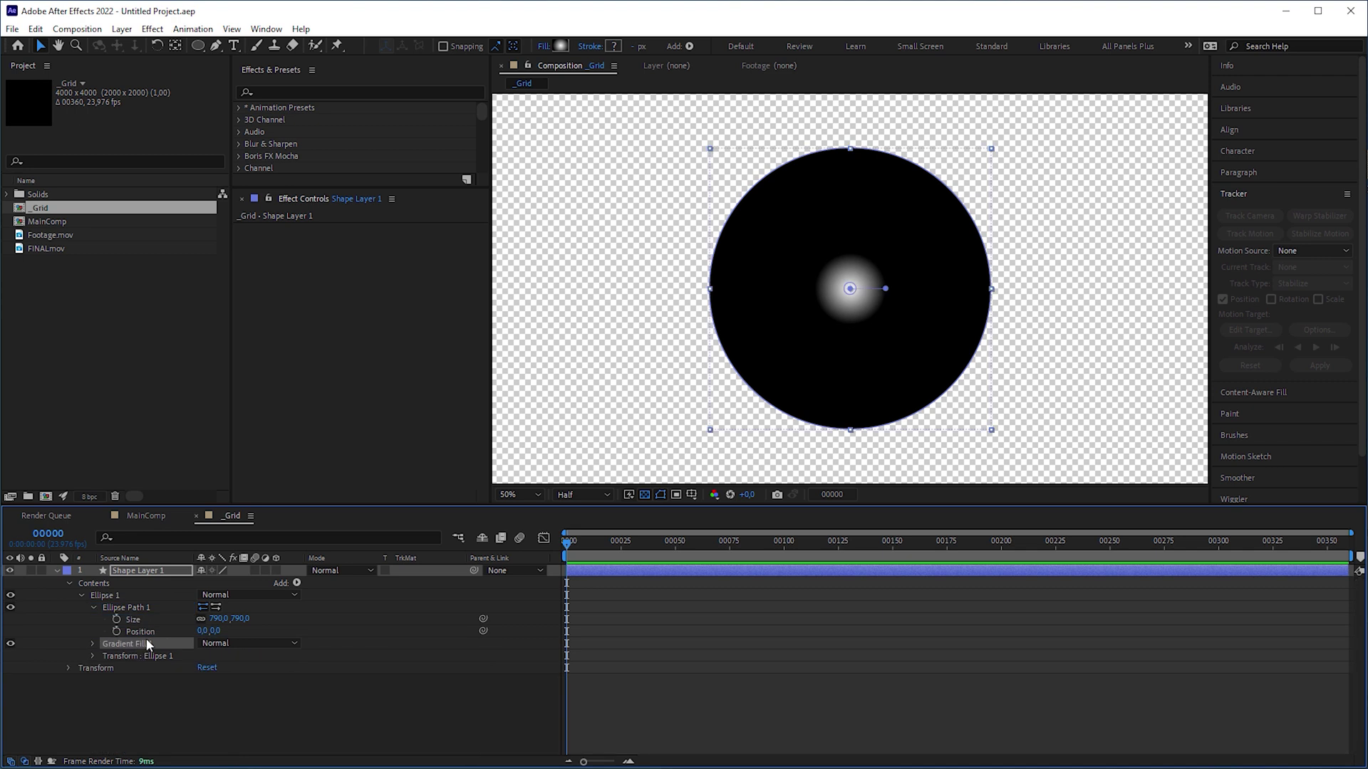
pyautogui.moveTo(850, 289); pyautogui.dragTo(838, 273)
pyautogui.moveTo(886, 288); pyautogui.dragTo(883, 326)
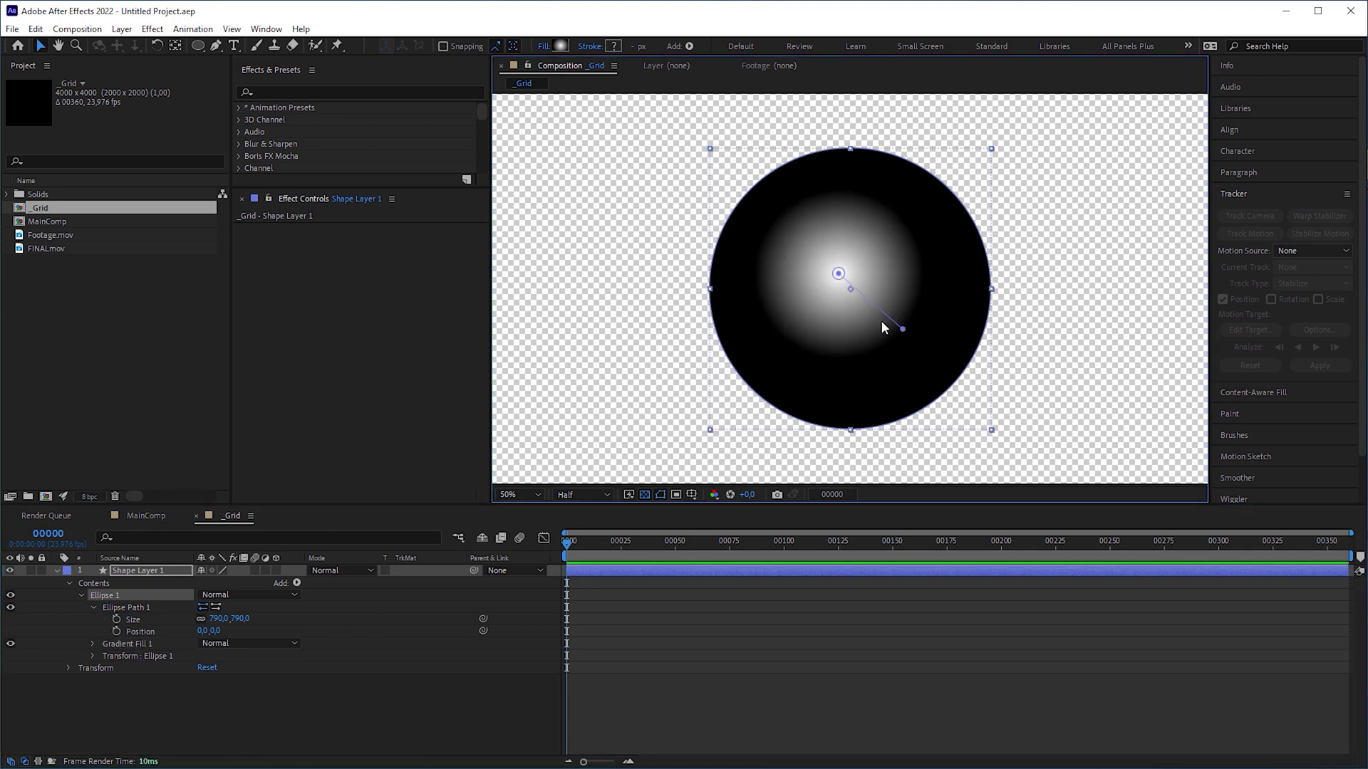
pyautogui.moveTo(839, 274); pyautogui.dragTo(805, 224)
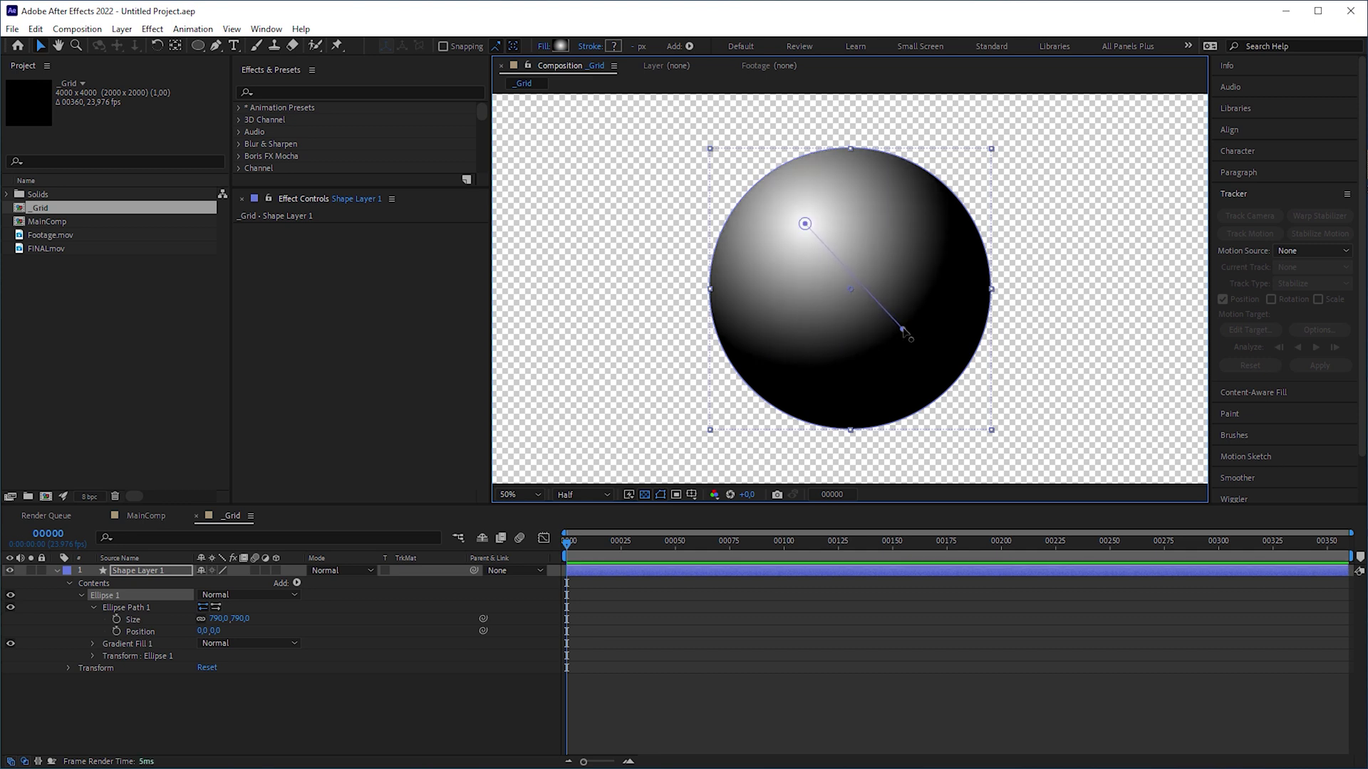
pyautogui.moveTo(903, 330); pyautogui.dragTo(992, 431)
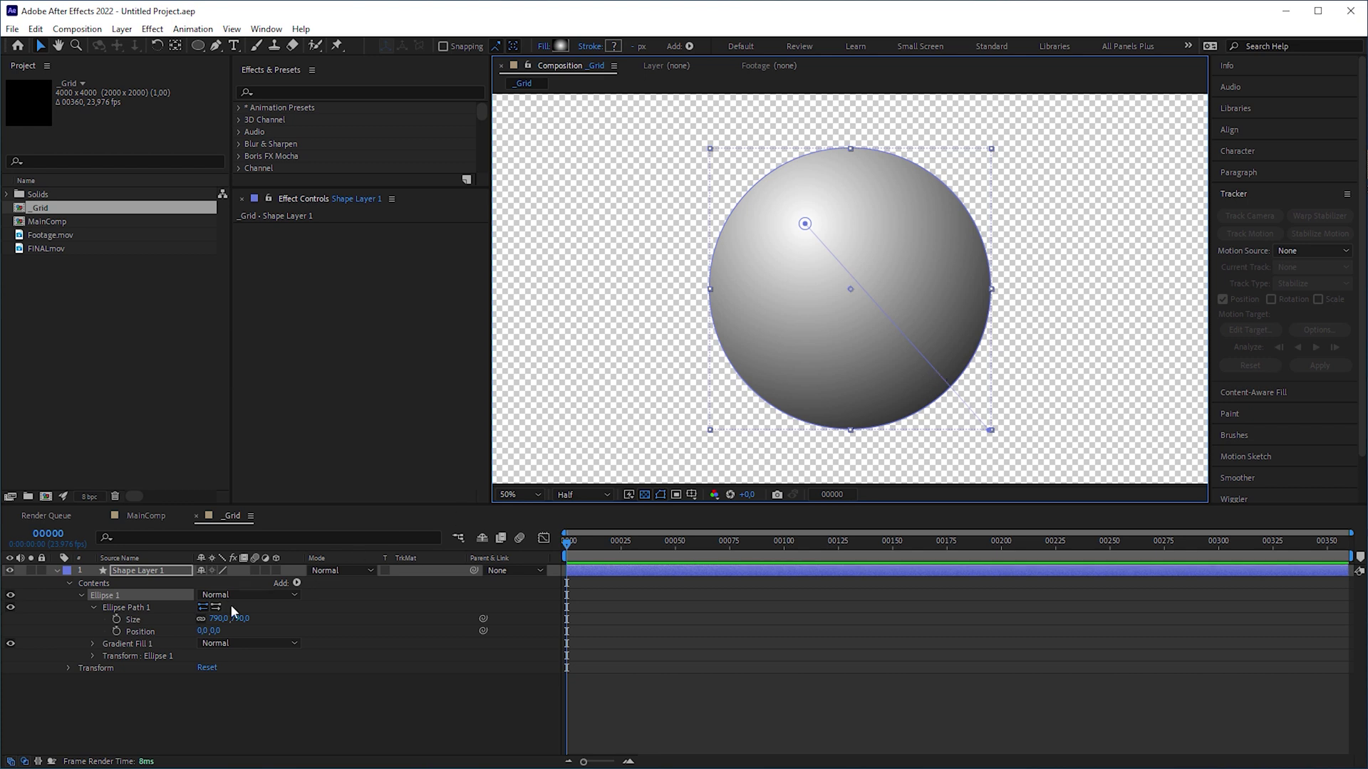
# Add a gray middle color stop to the gradient, shift the first midpoint to 41.5%, and lighten the black end stop to dark gray.
pyautogui.click(93, 643)
pyautogui.click(224, 736)
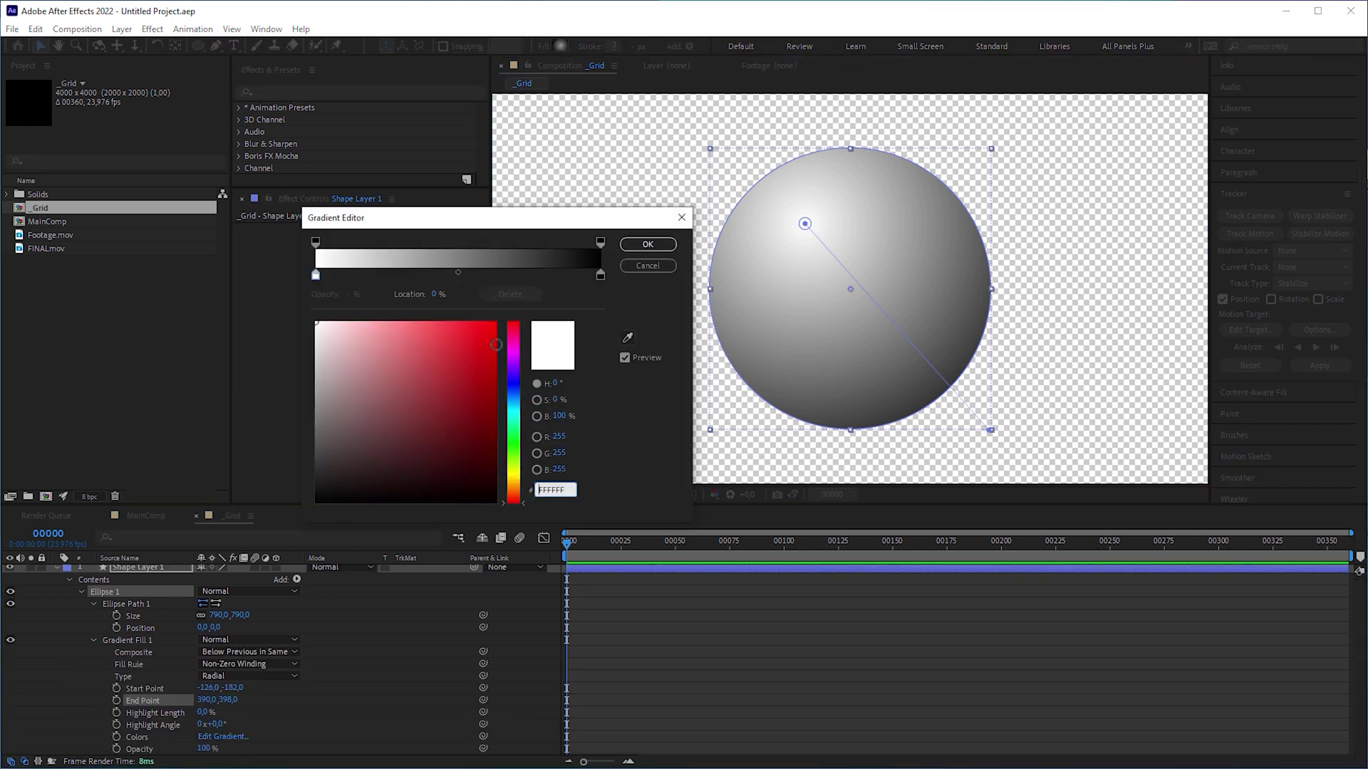
pyautogui.moveTo(555, 273)
pyautogui.mouseDown()
pyautogui.moveTo(485, 275)
pyautogui.moveTo(517, 275)
pyautogui.mouseUp()
pyautogui.moveTo(417, 274); pyautogui.dragTo(398, 274)
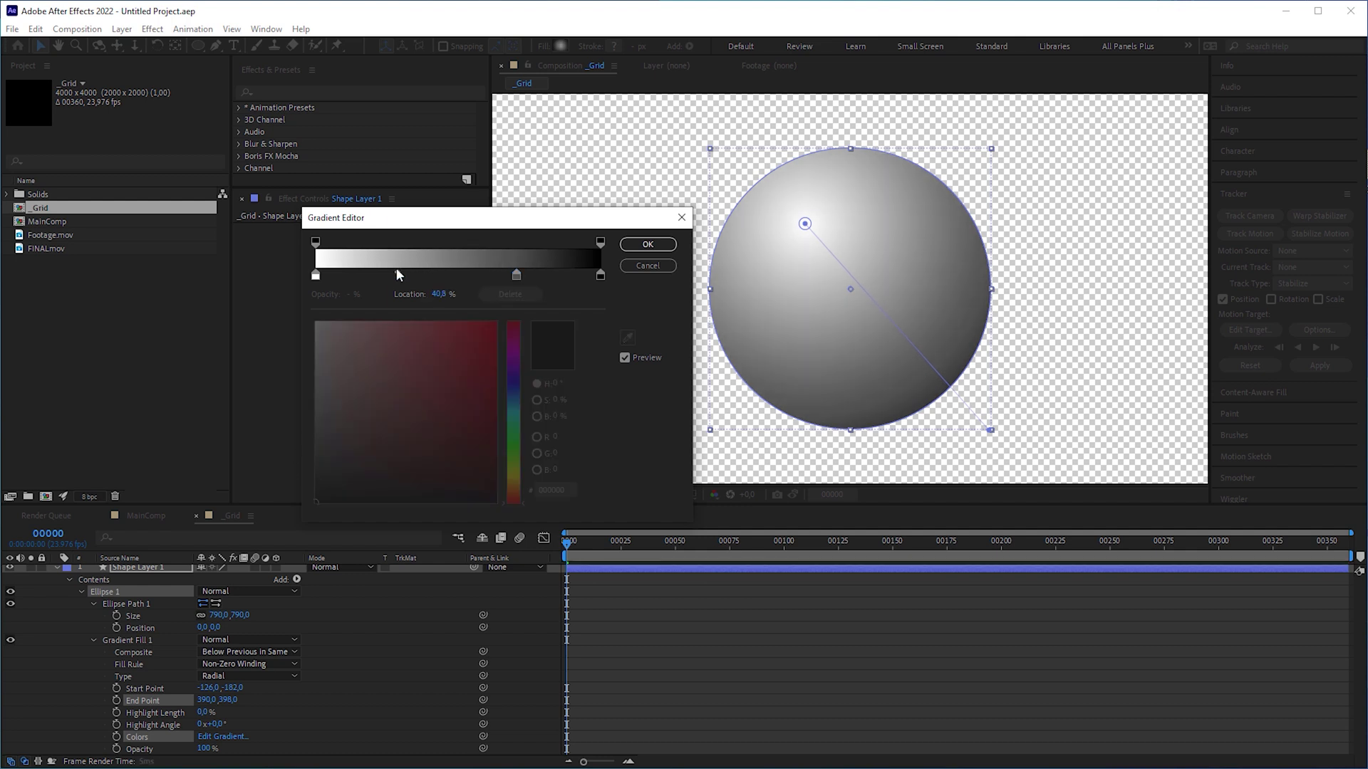
pyautogui.click(600, 275)
pyautogui.moveTo(320, 488); pyautogui.dragTo(296, 409)
pyautogui.press('Return')
# Pre-compose the sphere shape layer into a new composition named _Shape.
pyautogui.rightClick(792, 365)
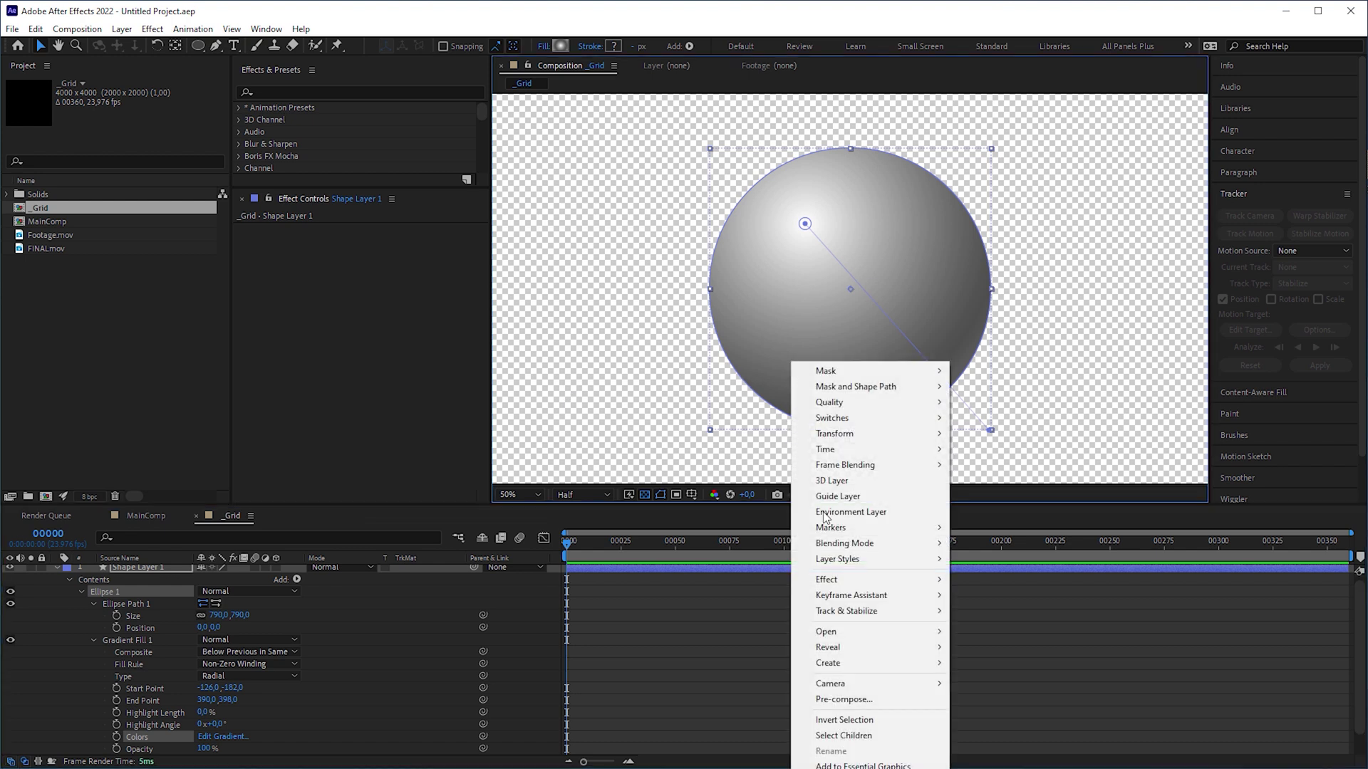
pyautogui.click(864, 700)
pyautogui.write('_Shape')
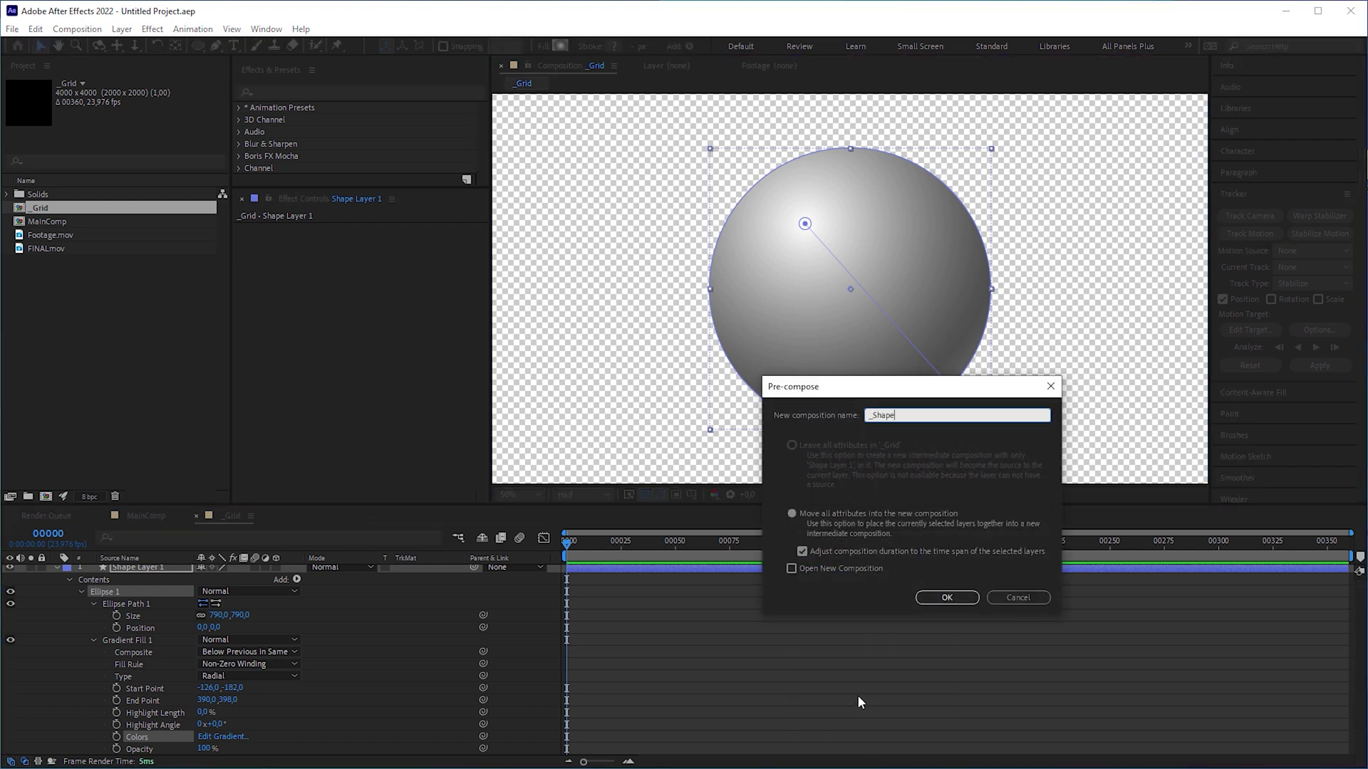
pyautogui.press('Return')
# Resize the _Shape composition to 800 x 800 px.
pyautogui.click(85, 222)
pyautogui.hotkey('ctrl', 'k')
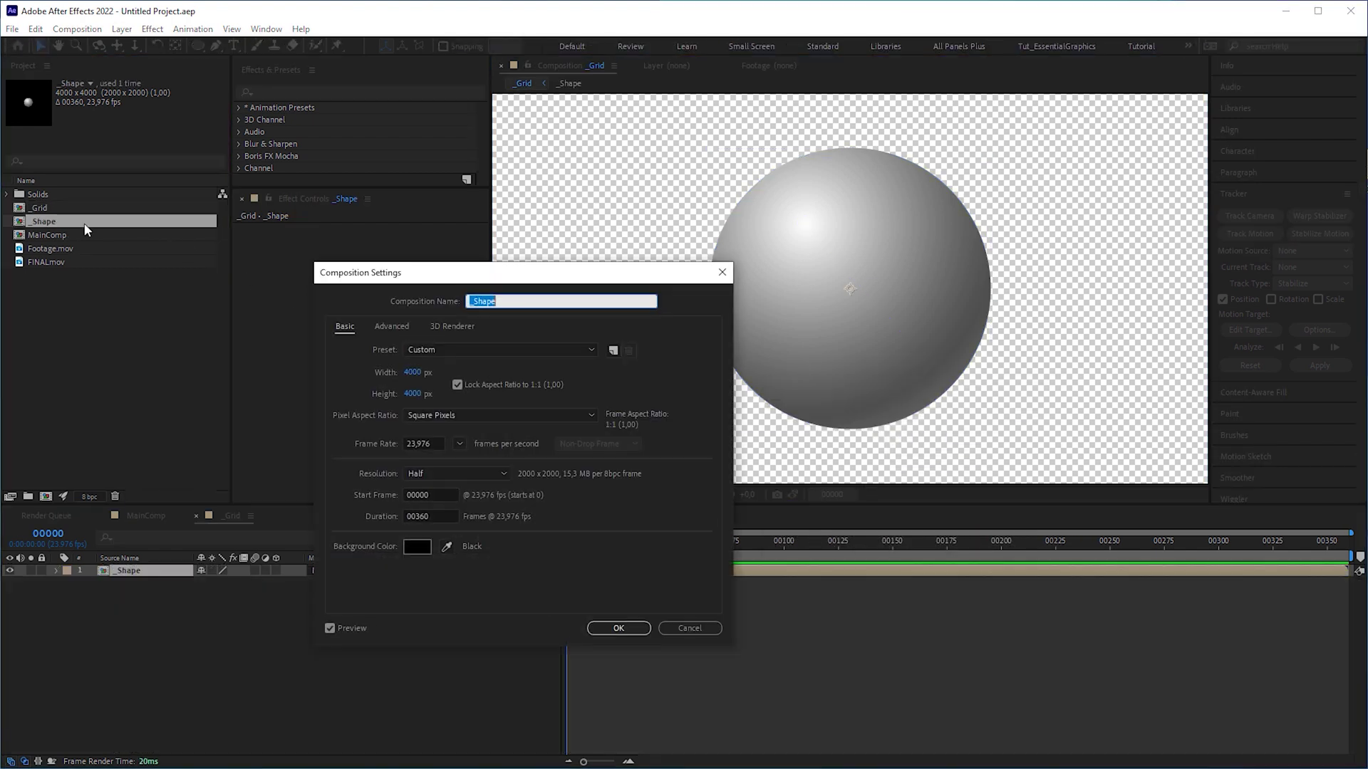
pyautogui.click(414, 371)
pyautogui.write('80')
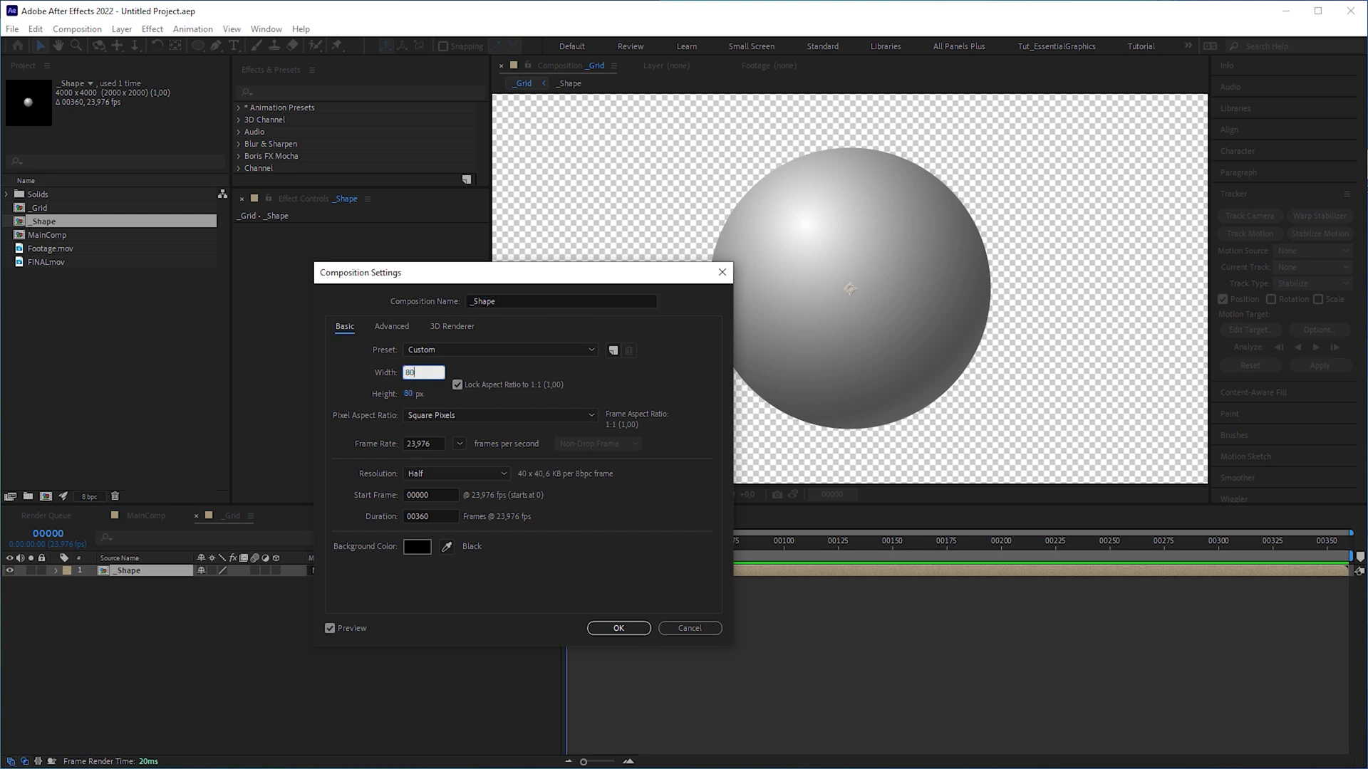
pyautogui.write('0')
pyautogui.press('Return')
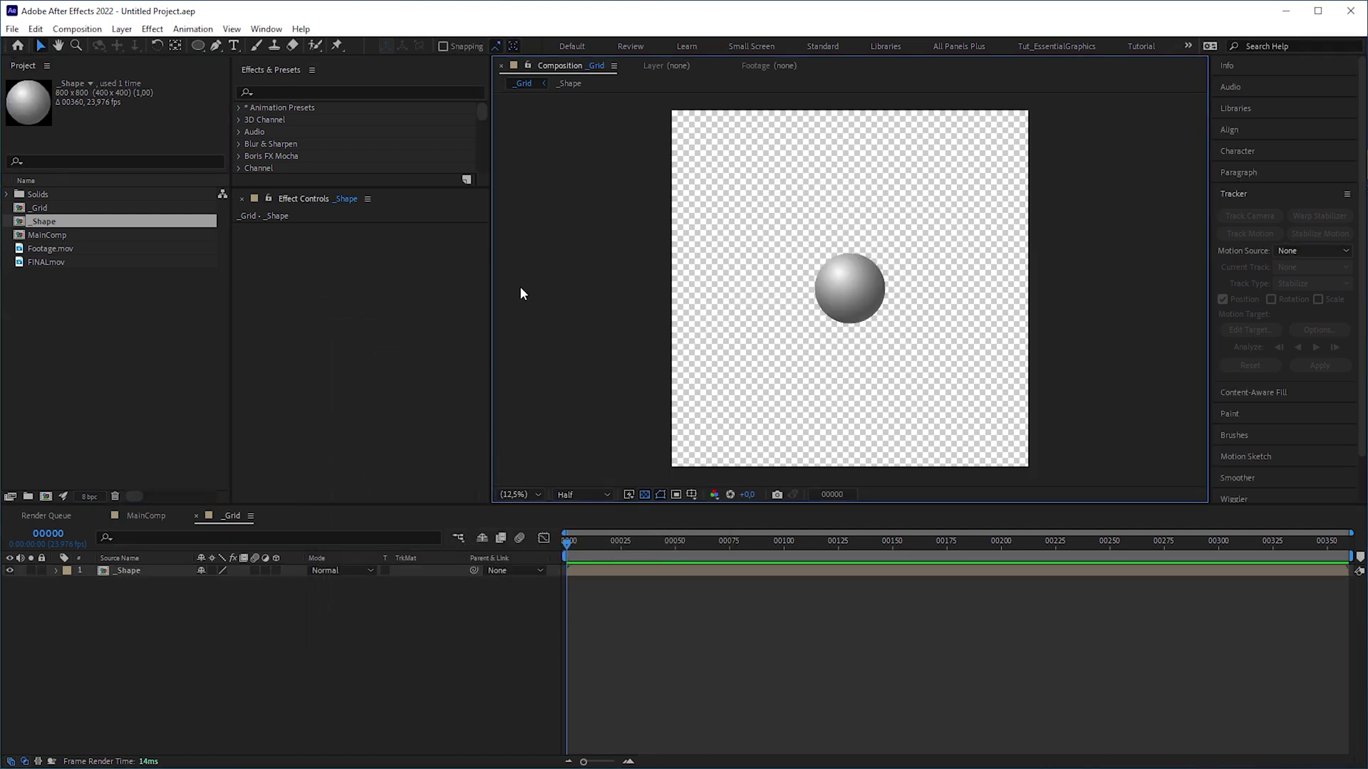
# Set the position of the _Shape layer in the _Grid composition to 400, 400.
pyautogui.click(164, 570)
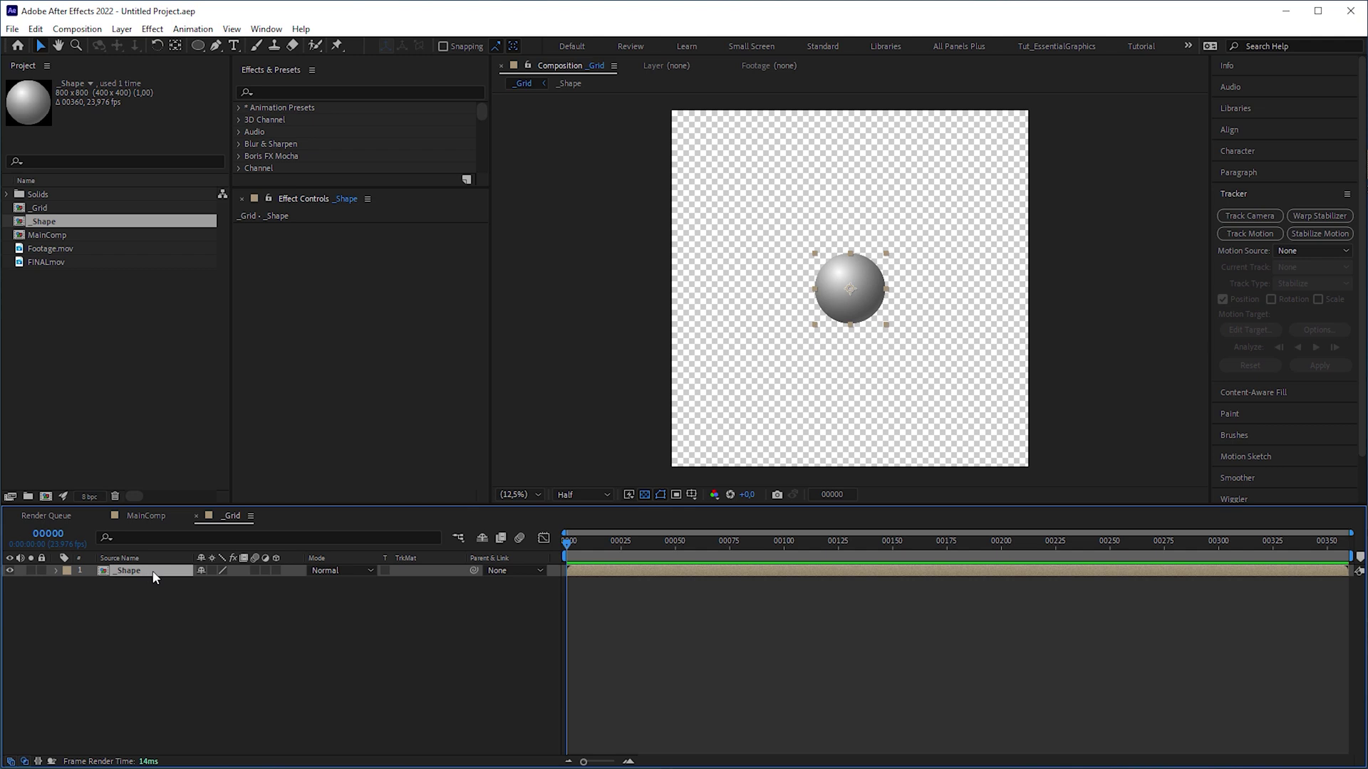
pyautogui.press('p')
pyautogui.press('Tab')
pyautogui.write('400')
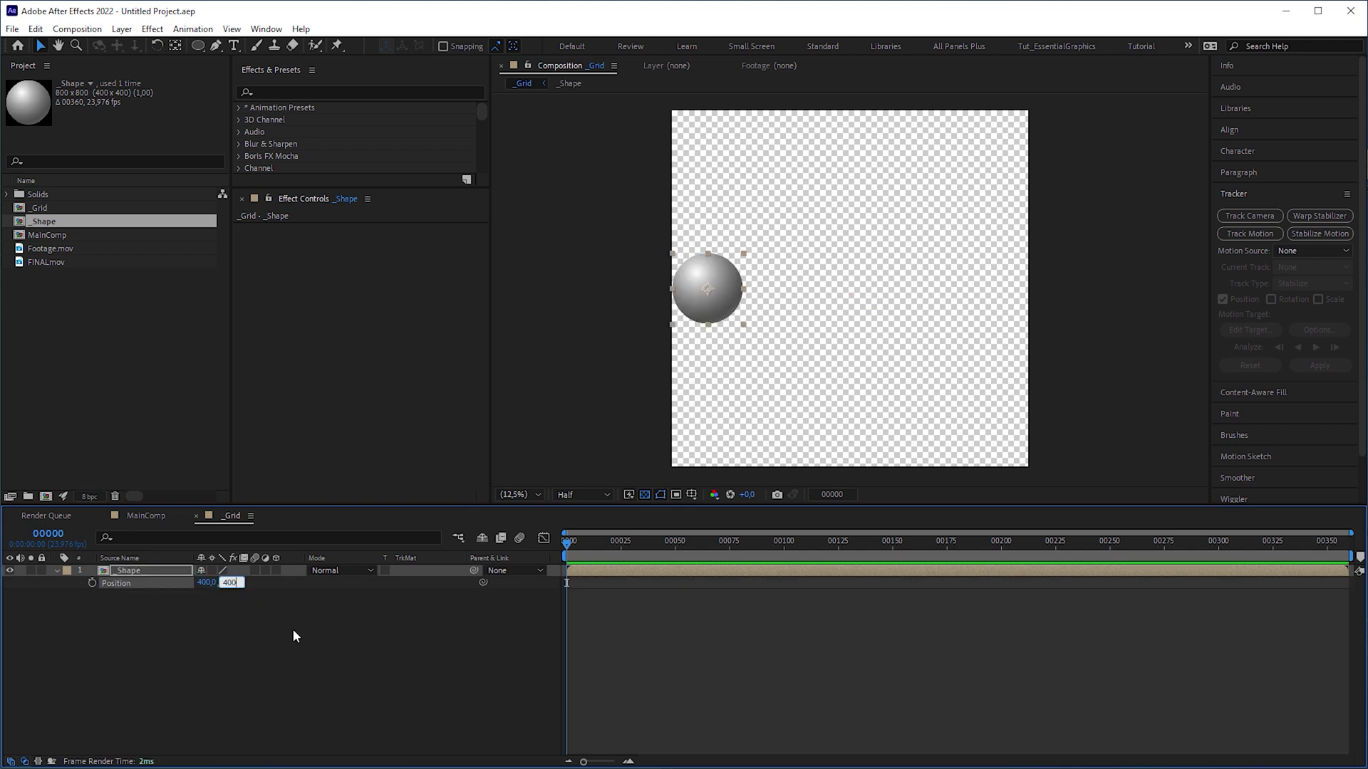
pyautogui.click(292, 632)
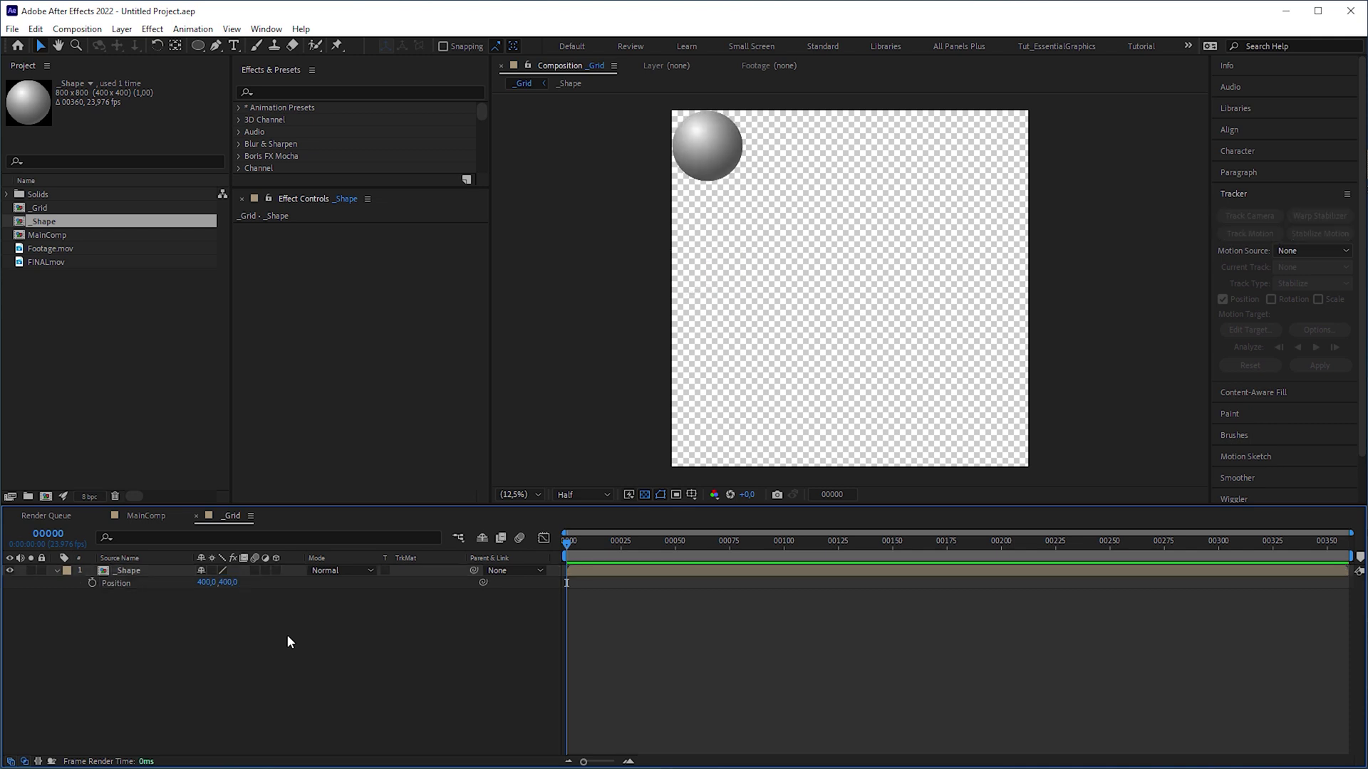
# Find the CC RepeTile effect and apply it to the _Shape layer.
pyautogui.click(176, 574)
pyautogui.click(327, 93)
pyautogui.write('repe')
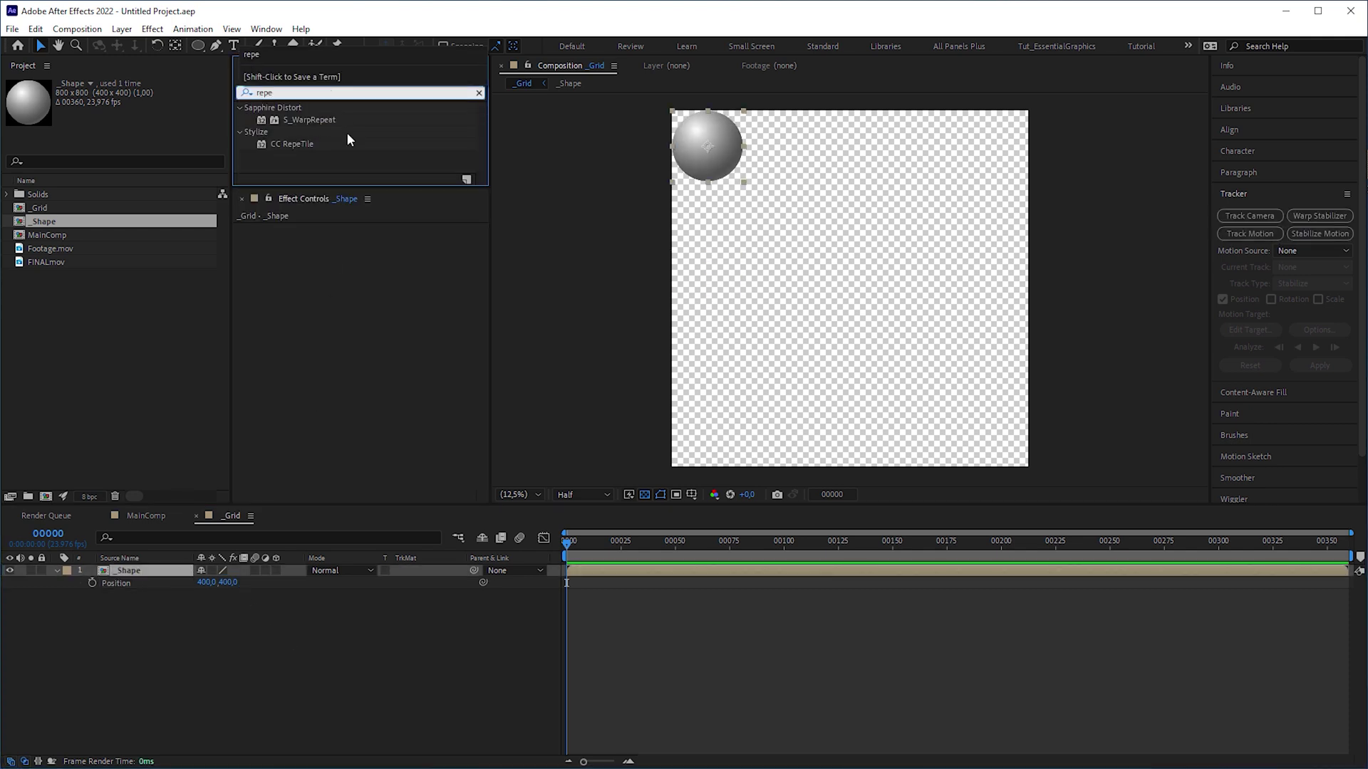
pyautogui.click(309, 144)
pyautogui.moveTo(329, 295); pyautogui.dragTo(331, 298)
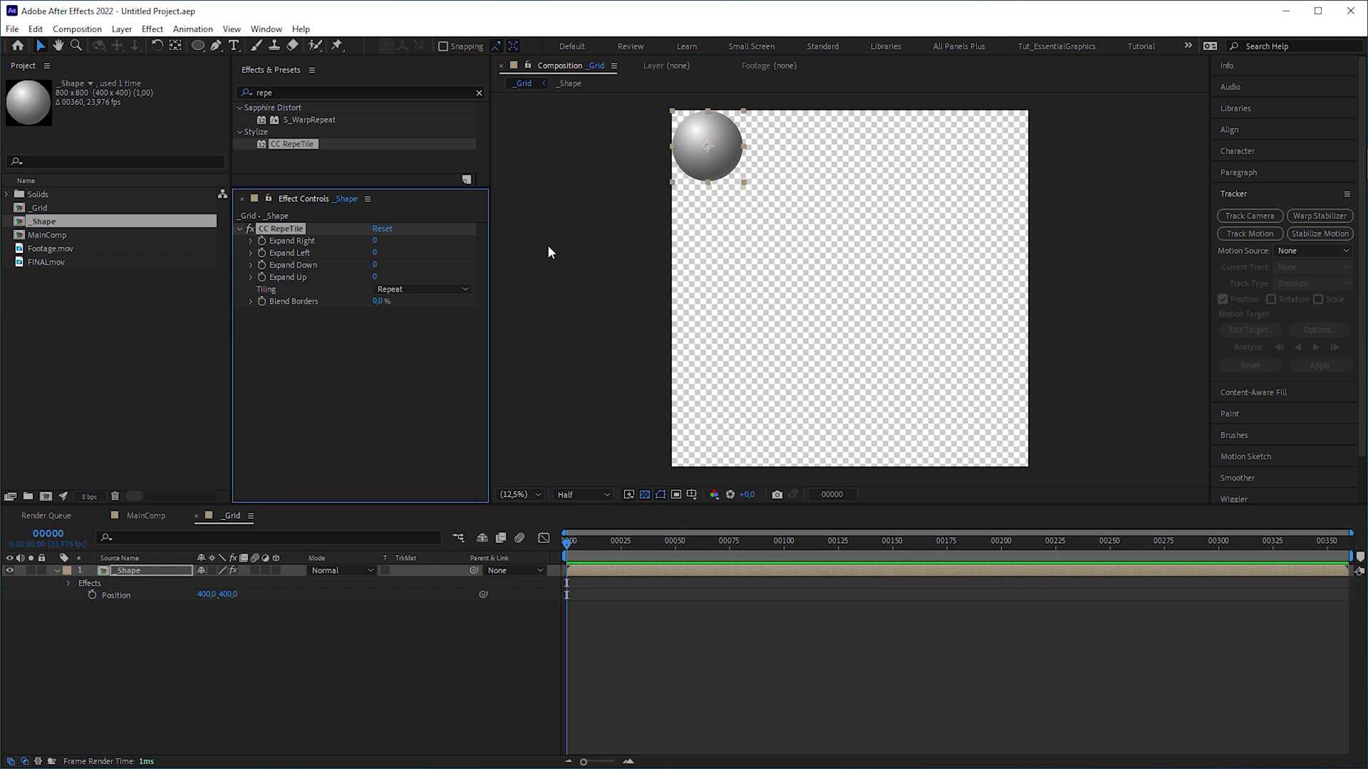
# Set CC RepeTile's Expand Right and Expand Down to 3200 each to fill the composition with a five-by-five sphere grid.
pyautogui.write('4*800')
pyautogui.click(374, 266)
pyautogui.write('3200')
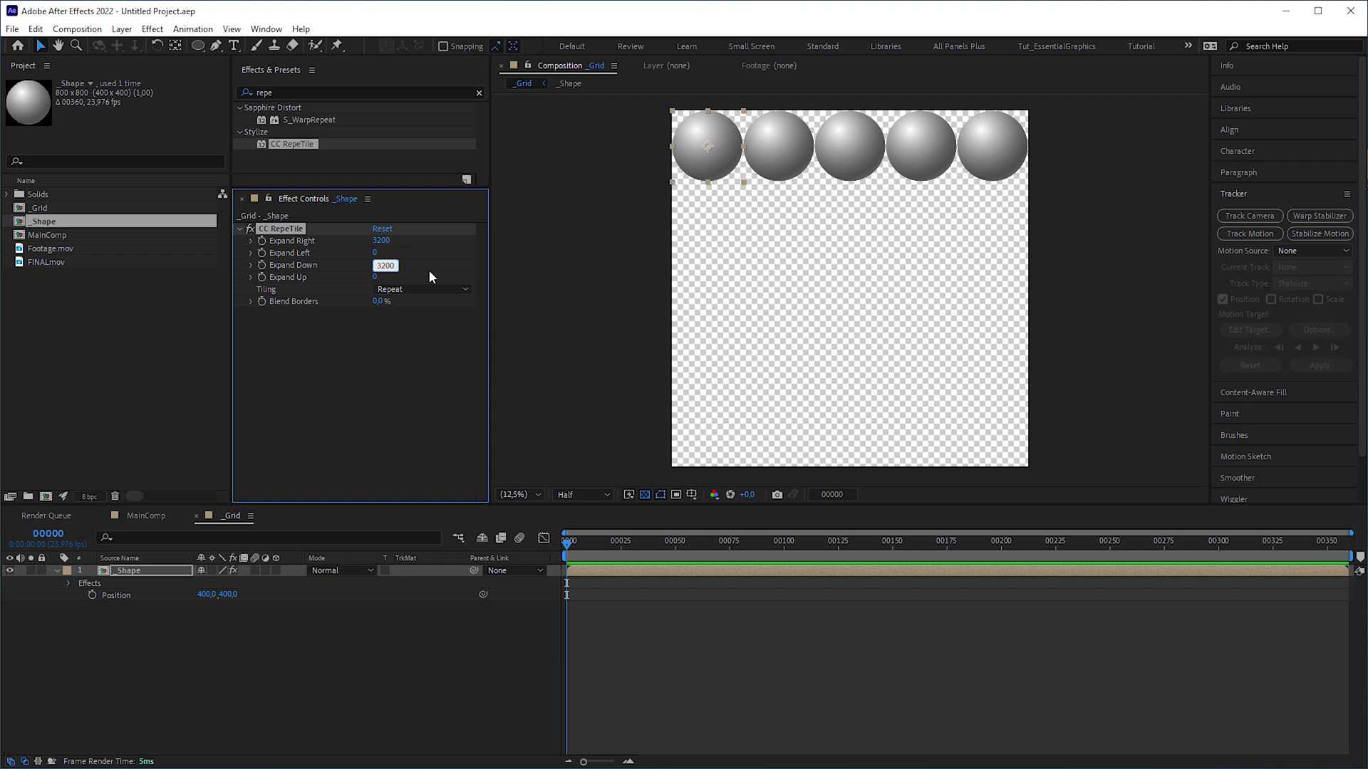
pyautogui.press('Return')
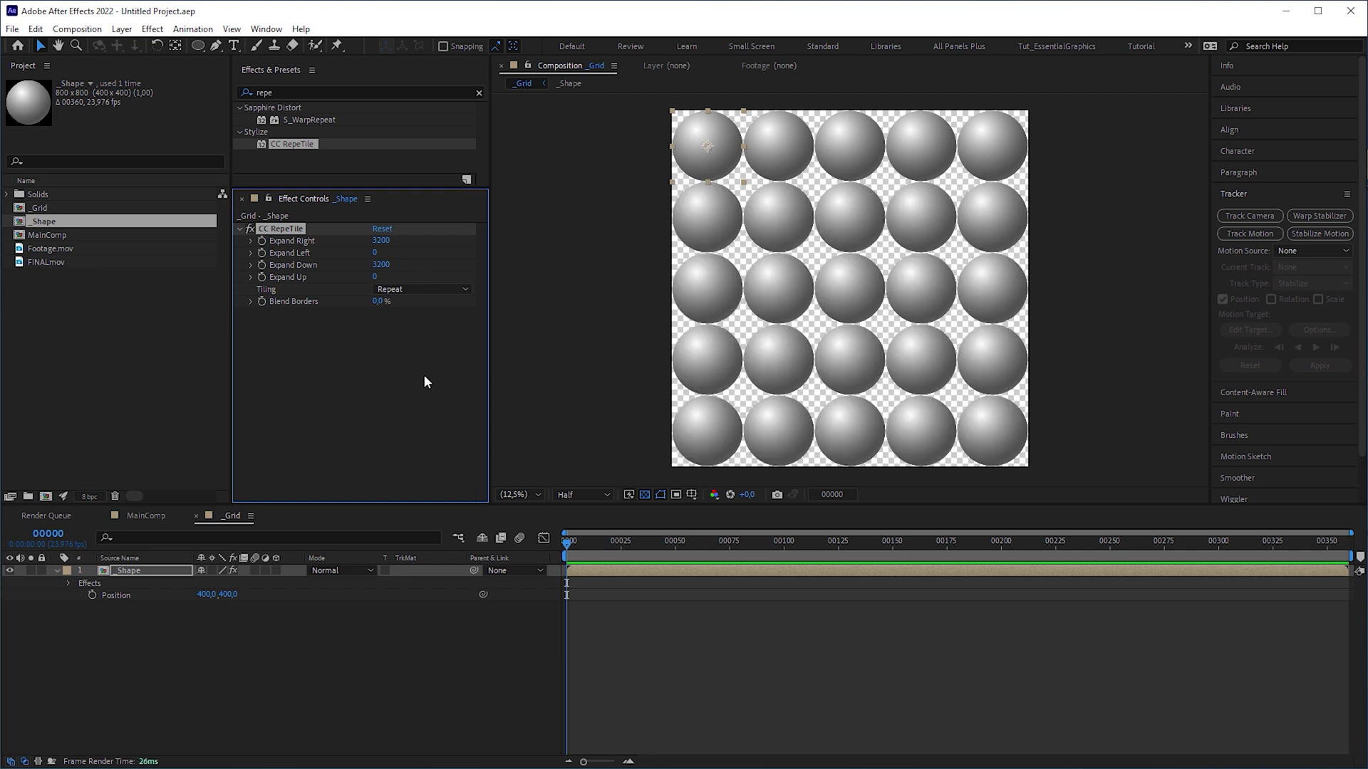
# Add an adjustment layer with square masks around the second sphere of row three and the fourth spheres of rows two and four.
pyautogui.hotkey('ctrl', 'alt', 'y')
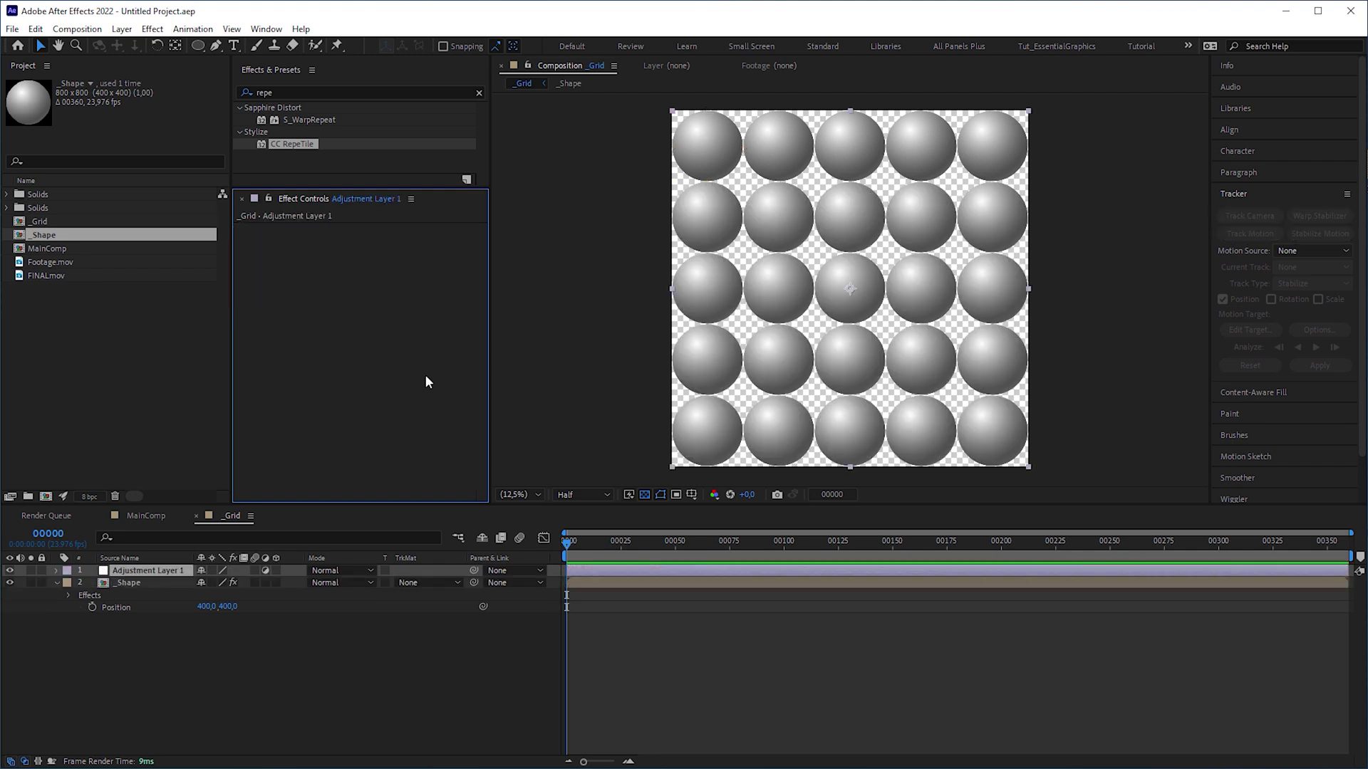
pyautogui.press('q')
pyautogui.press('.')
pyautogui.moveTo(696, 333); pyautogui.dragTo(778, 360)
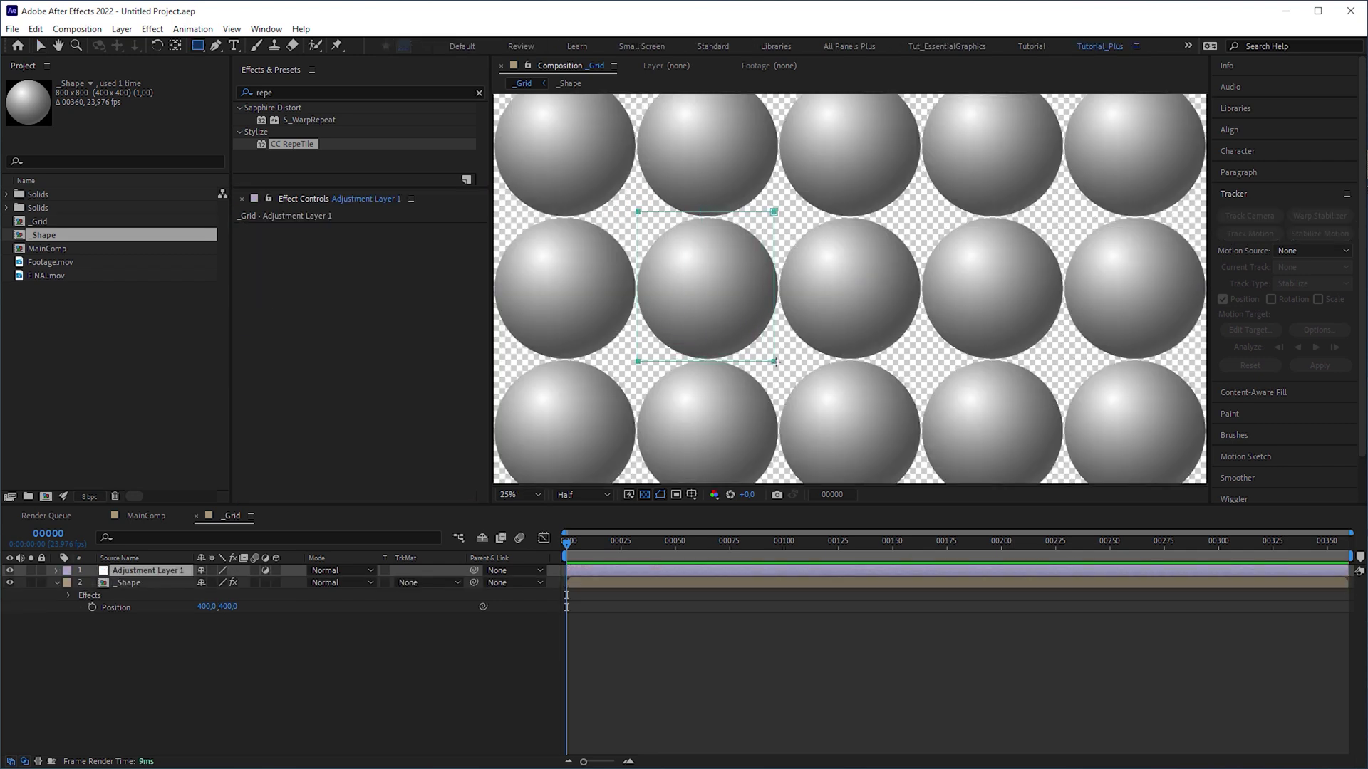
pyautogui.moveTo(915, 243)
pyautogui.mouseDown()
pyautogui.moveTo(933, 217)
pyautogui.moveTo(938, 363)
pyautogui.mouseUp()
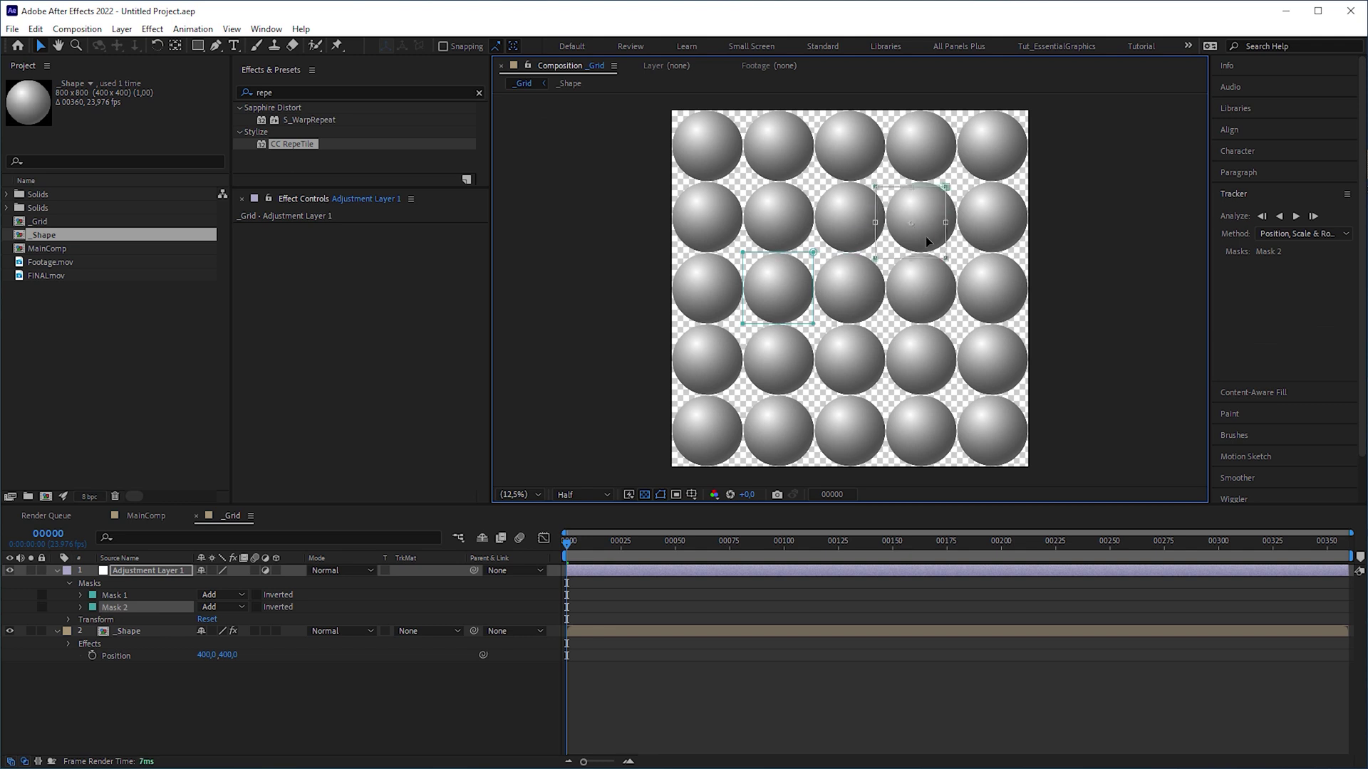
pyautogui.hotkey('ctrl', 'd')
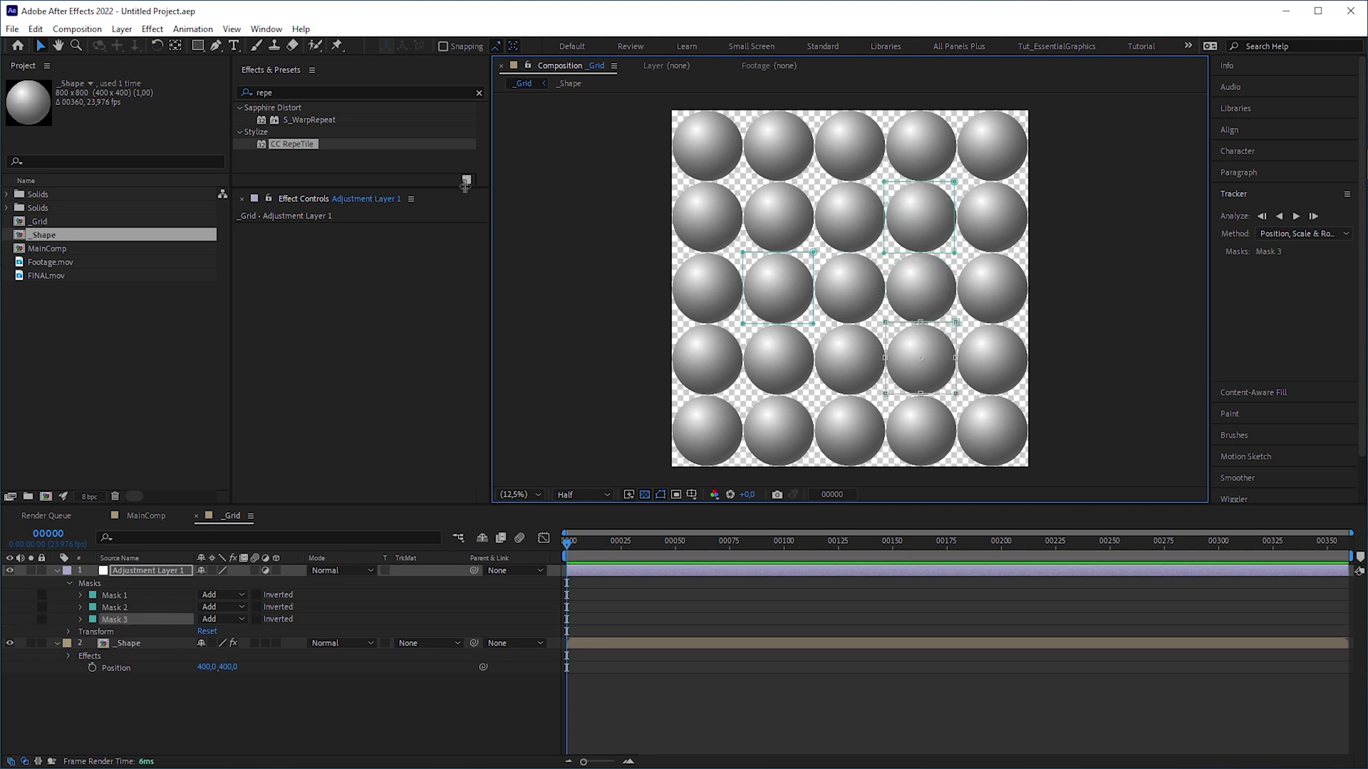
# Apply CC Toner to the adjustment layer and set its Midtones color to a teal blue.
pyautogui.doubleClick(360, 93)
pyautogui.write('cc to')
pyautogui.moveTo(298, 120); pyautogui.dragTo(347, 244)
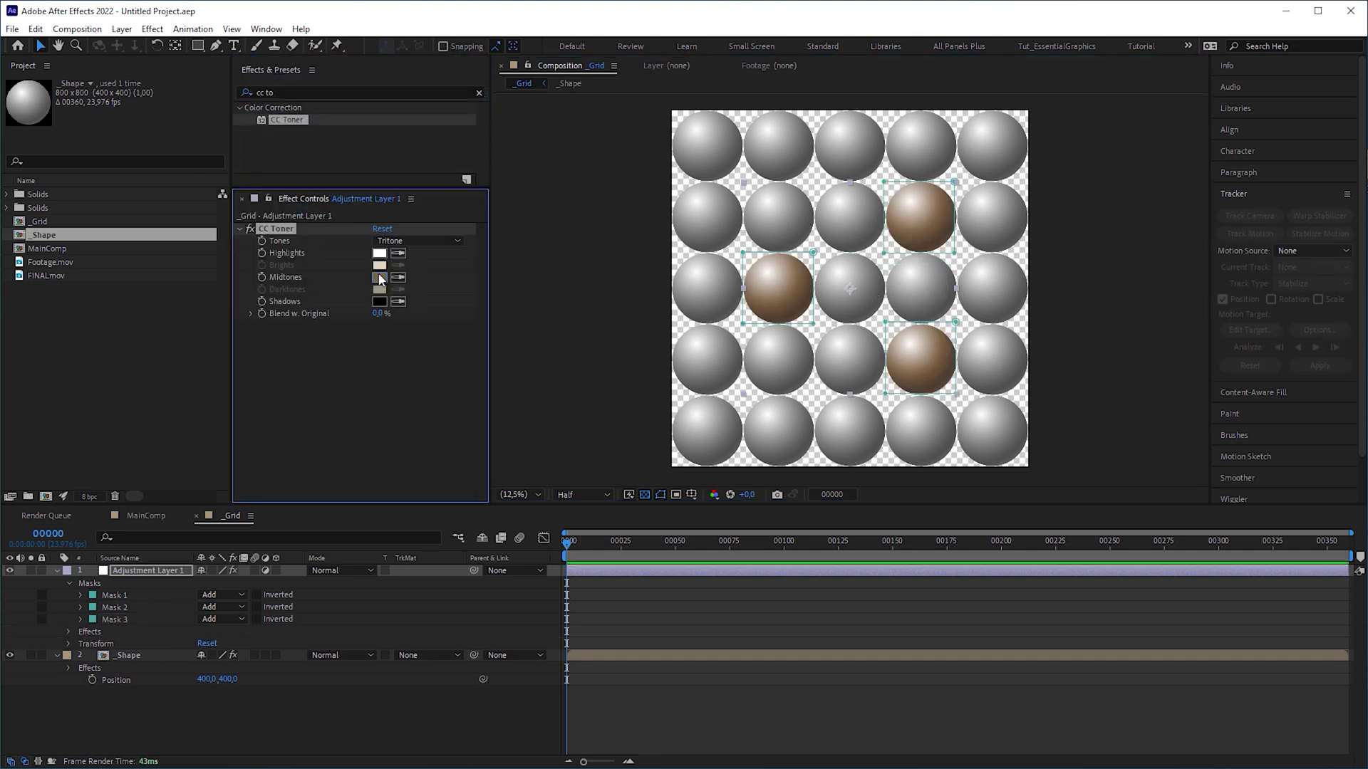
pyautogui.click(380, 277)
pyautogui.click(587, 629)
pyautogui.moveTo(535, 606); pyautogui.dragTo(505, 624)
pyautogui.press('Return')
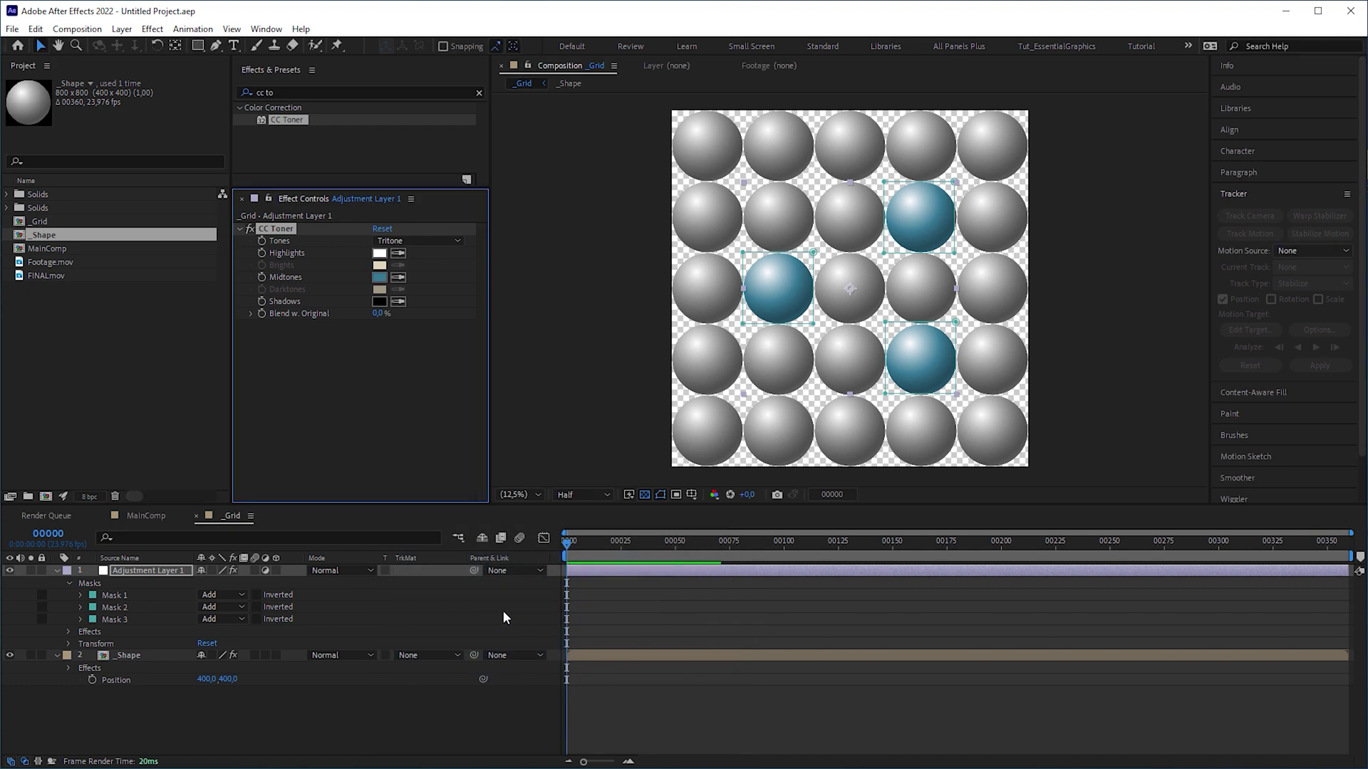
# Duplicate the adjustment layer and move its masks to row one's first sphere, row four's third sphere and row five's second sphere.
pyautogui.hotkey('ctrl', 'd')
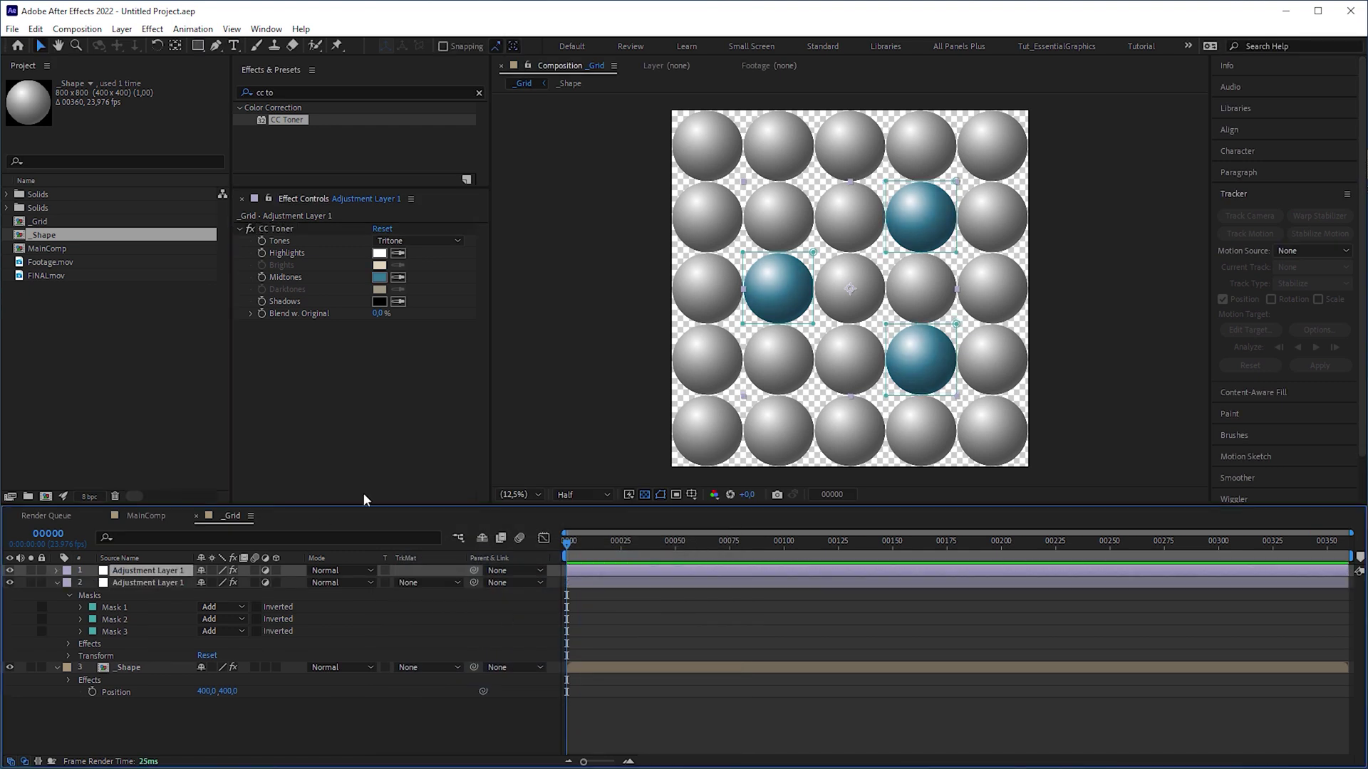
pyautogui.doubleClick(806, 318)
pyautogui.moveTo(806, 318); pyautogui.dragTo(735, 175)
pyautogui.moveTo(925, 237); pyautogui.dragTo(853, 379)
pyautogui.moveTo(924, 379); pyautogui.dragTo(781, 450)
# Set the Midtones color of the duplicated layer's CC Toner to pale yellow C4BA80.
pyautogui.click(379, 278)
pyautogui.click(586, 704)
pyautogui.moveTo(506, 623); pyautogui.dragTo(450, 590)
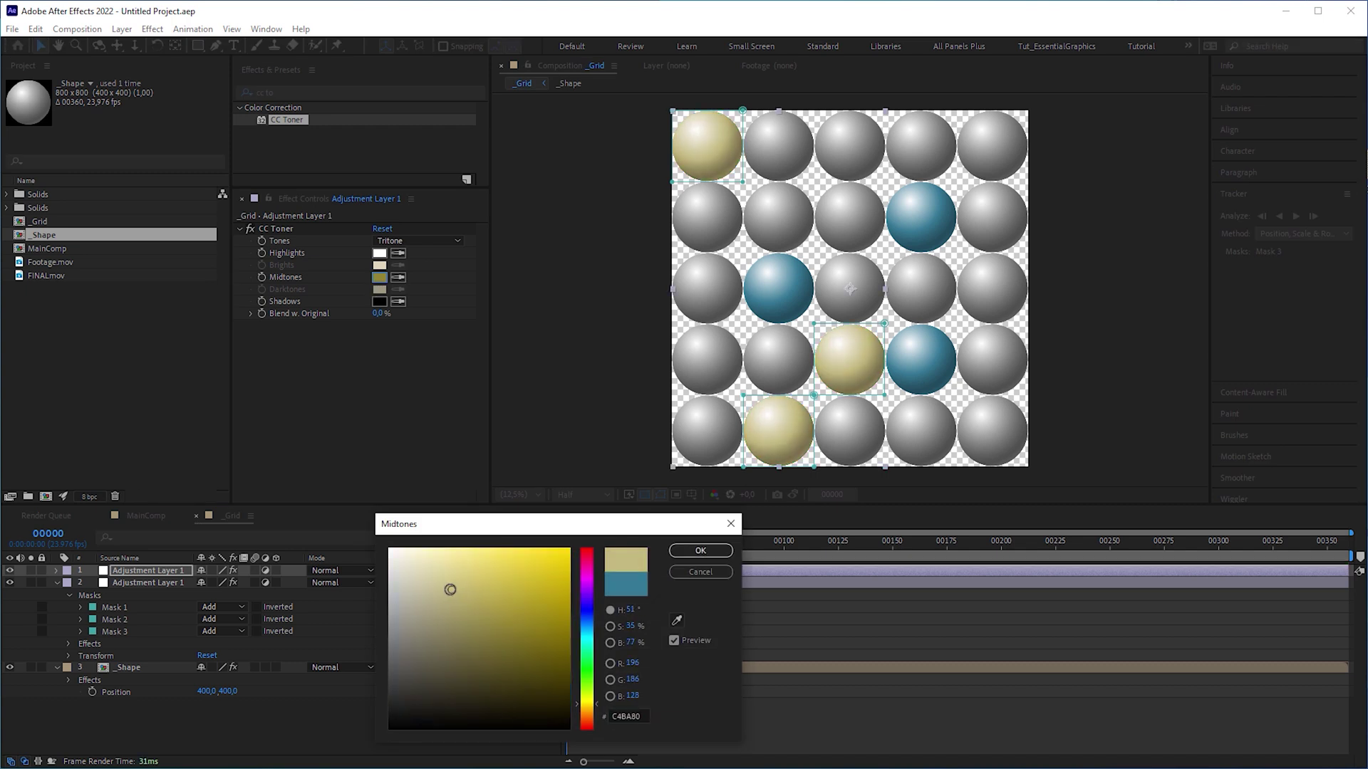
pyautogui.press('Return')
# Add the _Grid composition to MainComp as the top layer.
pyautogui.click(150, 516)
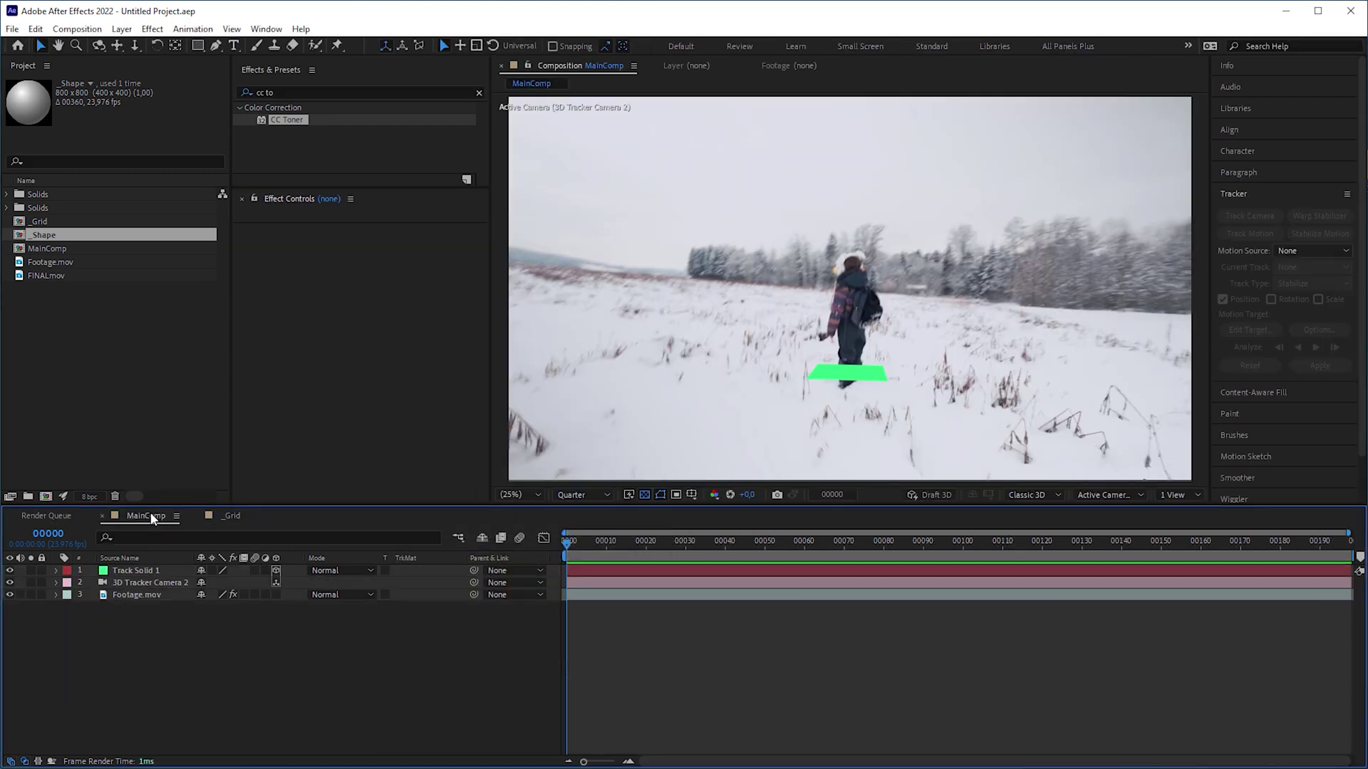
pyautogui.moveTo(39, 221); pyautogui.dragTo(142, 566)
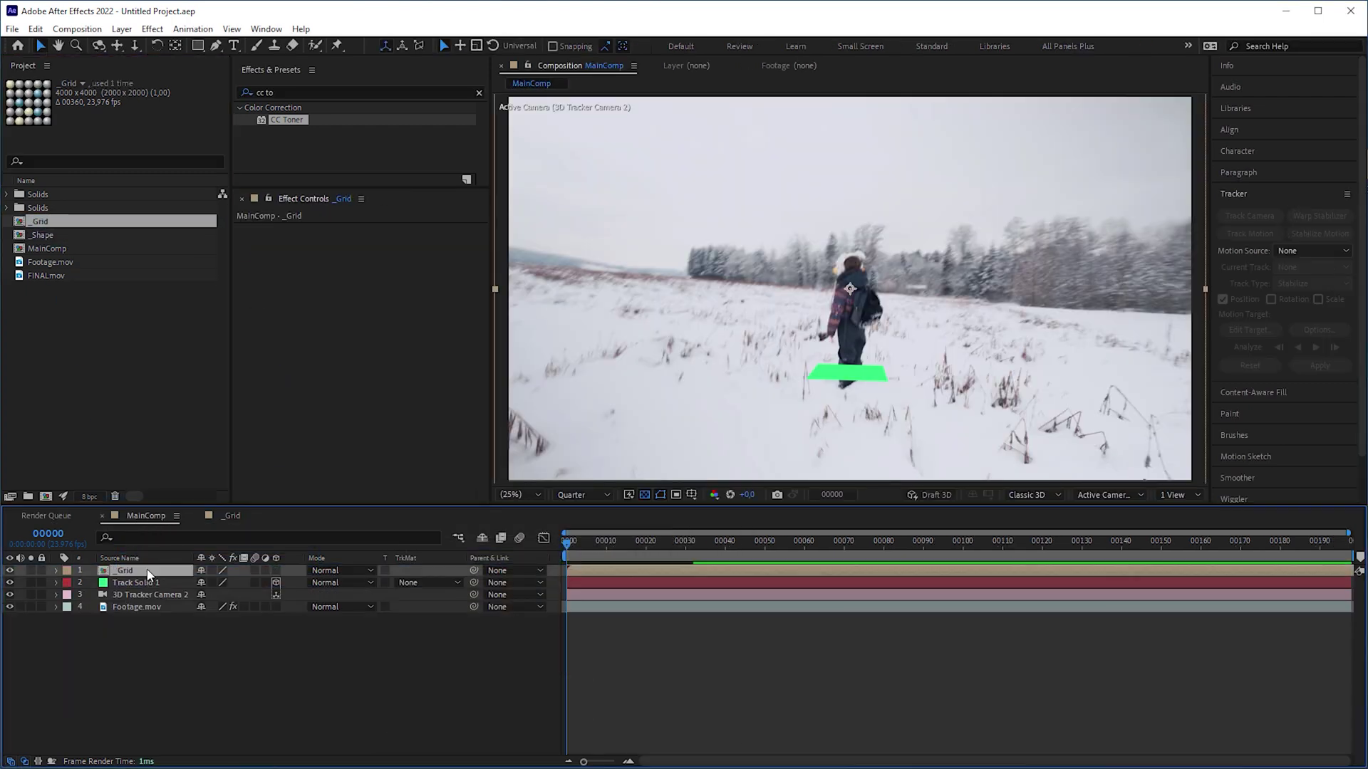
# Apply Card Dance to the _Grid layer with 5 rows, 5 columns and Comp Camera as the camera system.
pyautogui.moveTo(283, 92); pyautogui.dragTo(180, 106)
pyautogui.write('card')
pyautogui.click(305, 144)
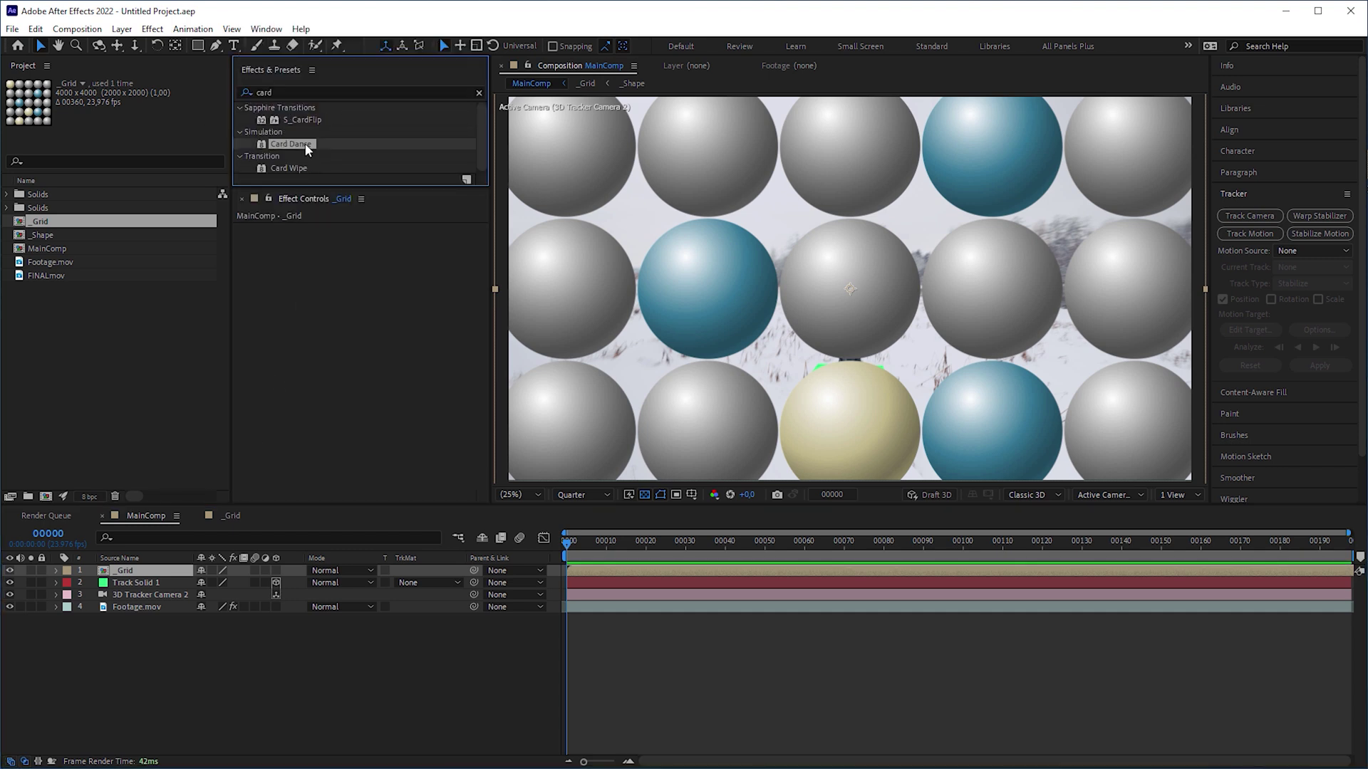
pyautogui.moveTo(342, 247); pyautogui.dragTo(344, 249)
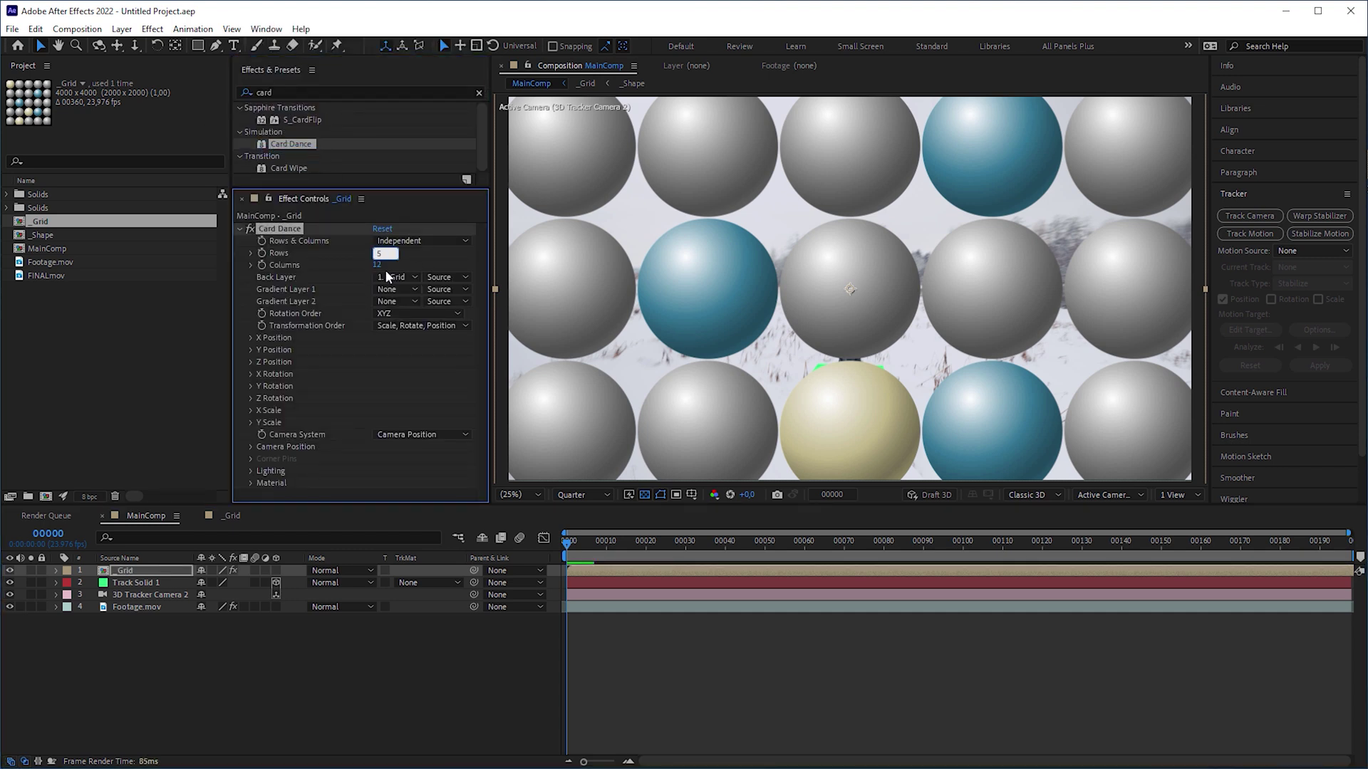
pyautogui.click(458, 436)
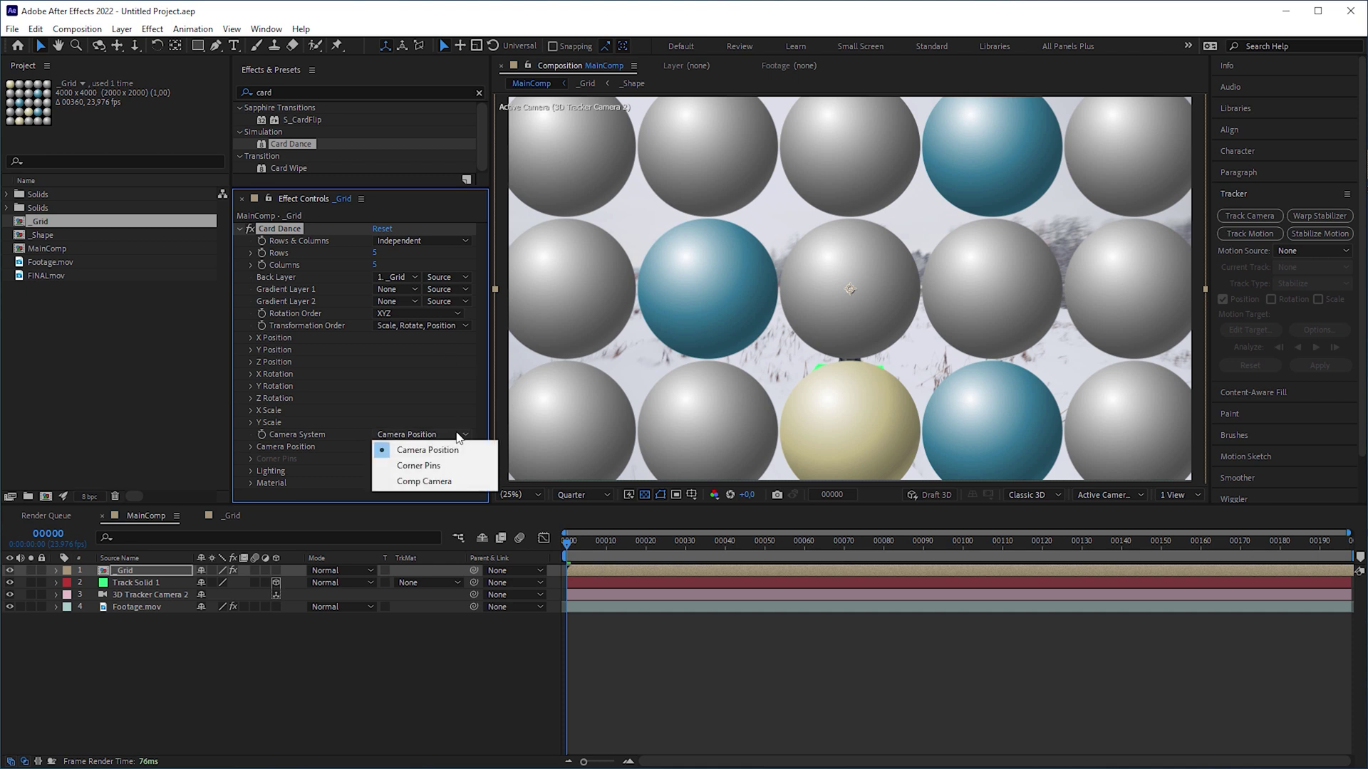
pyautogui.click(452, 483)
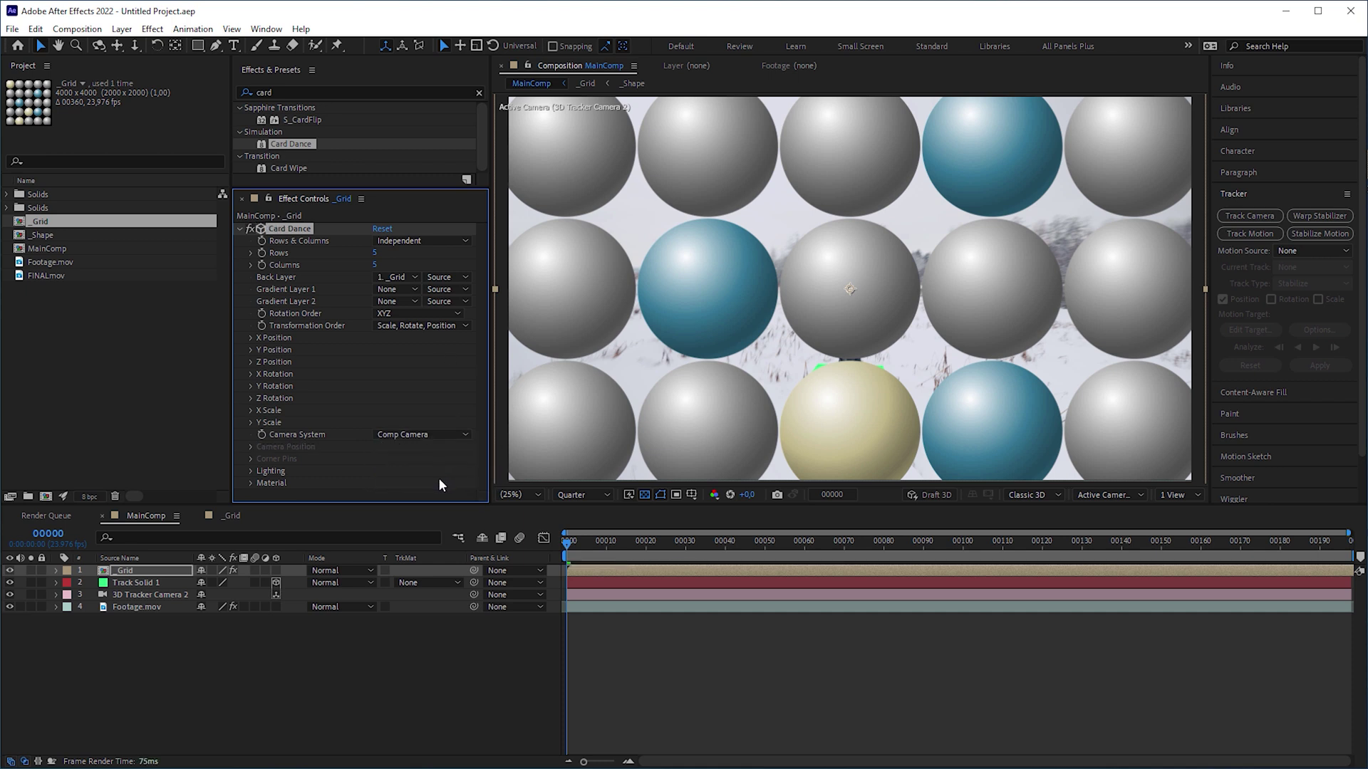
# Preview MainComp and compare the sphere grid's placement with Track Solid 1 at frame 73.
pyautogui.press('space')
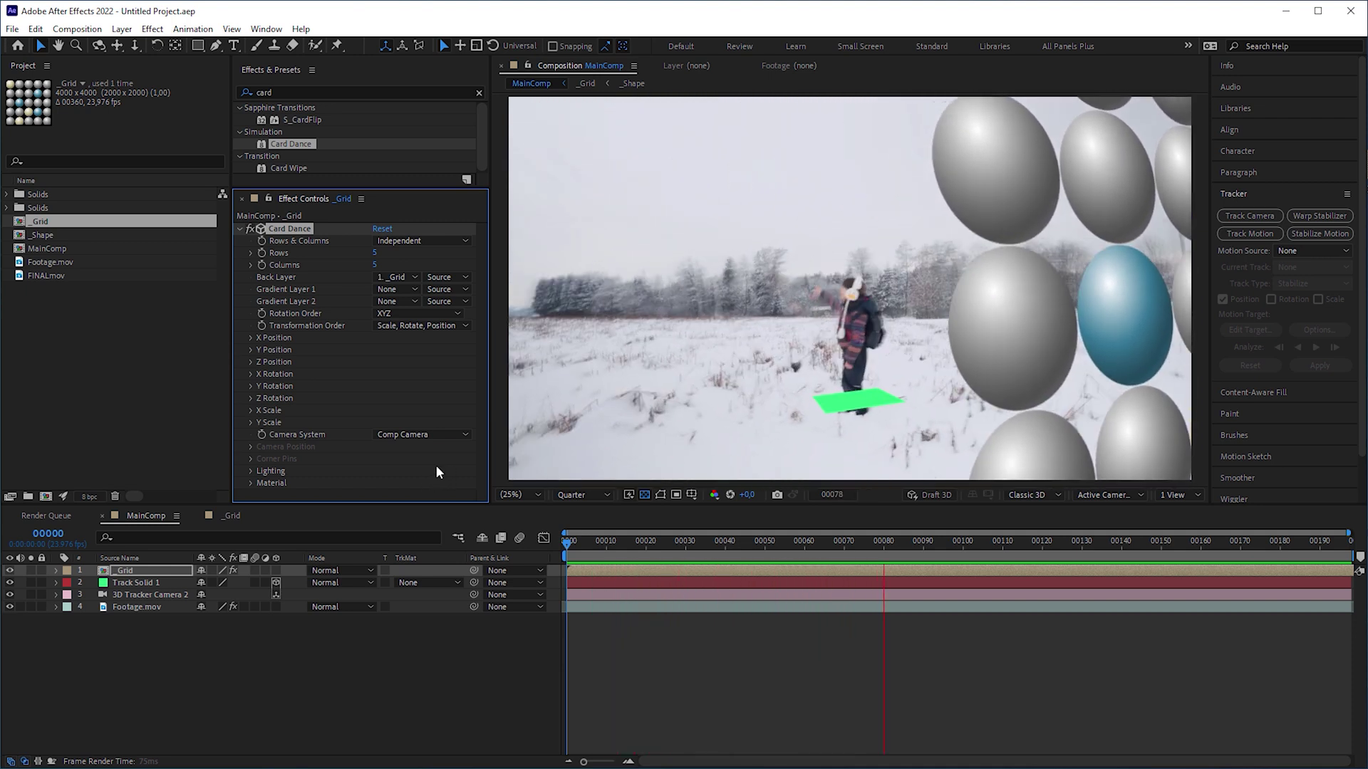
pyautogui.moveTo(930, 555); pyautogui.dragTo(855, 562)
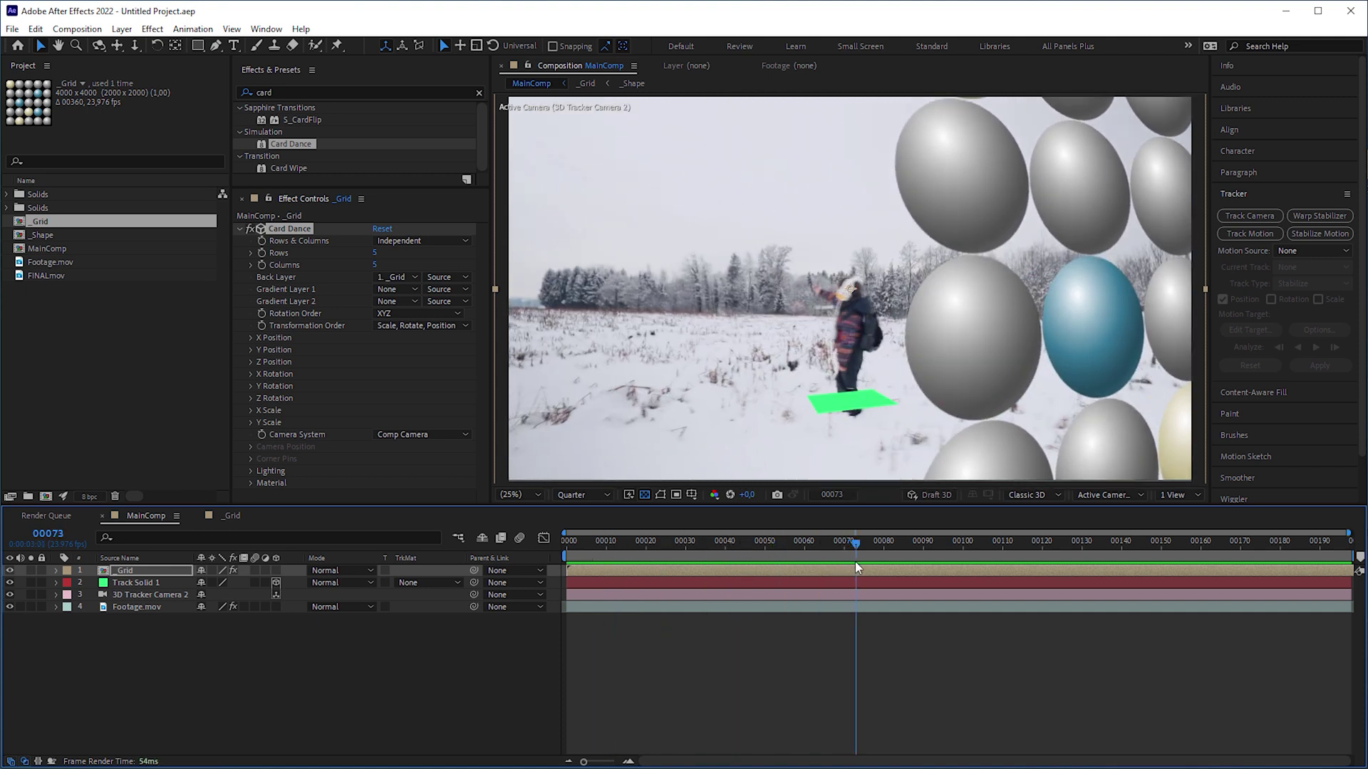
pyautogui.click(858, 583)
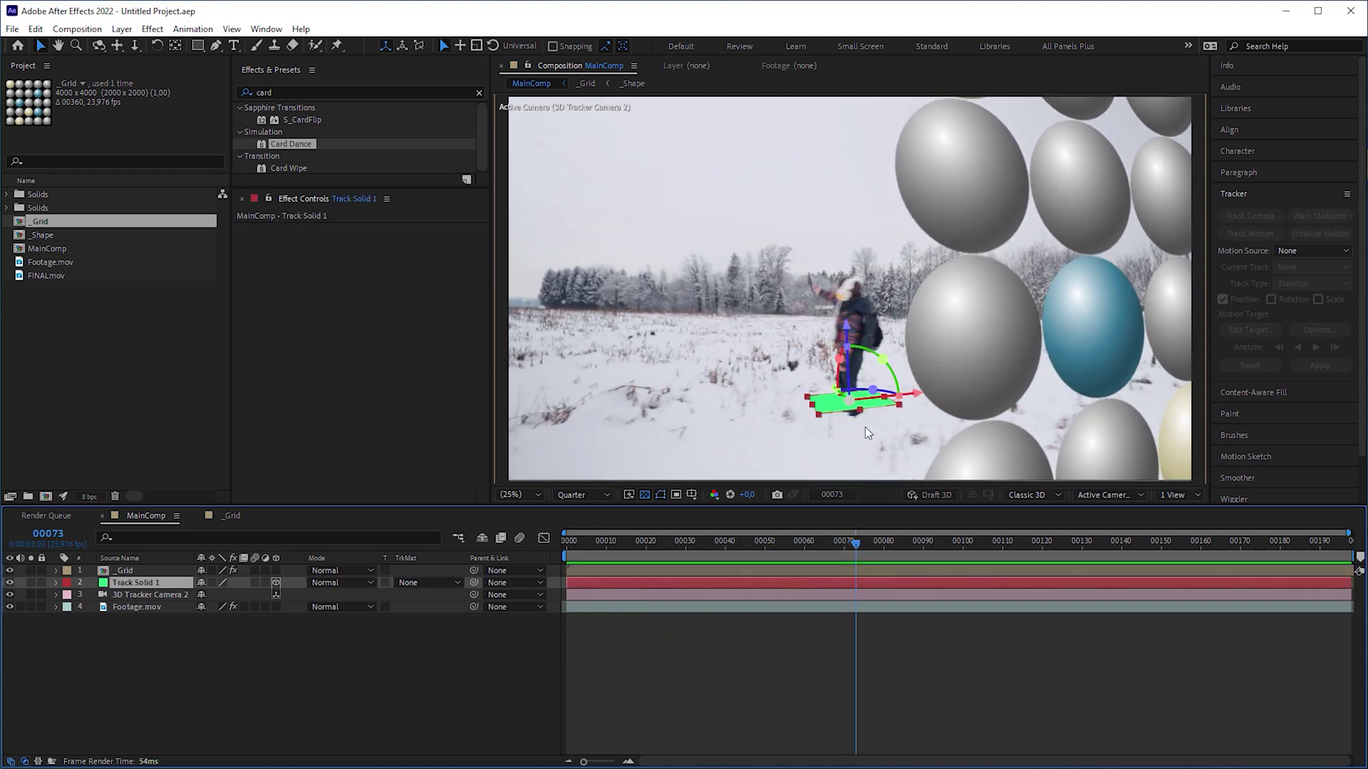
# Try offsetting the Z Position of the _Grid layer's Card Dance effect.
pyautogui.click(168, 571)
pyautogui.click(247, 361)
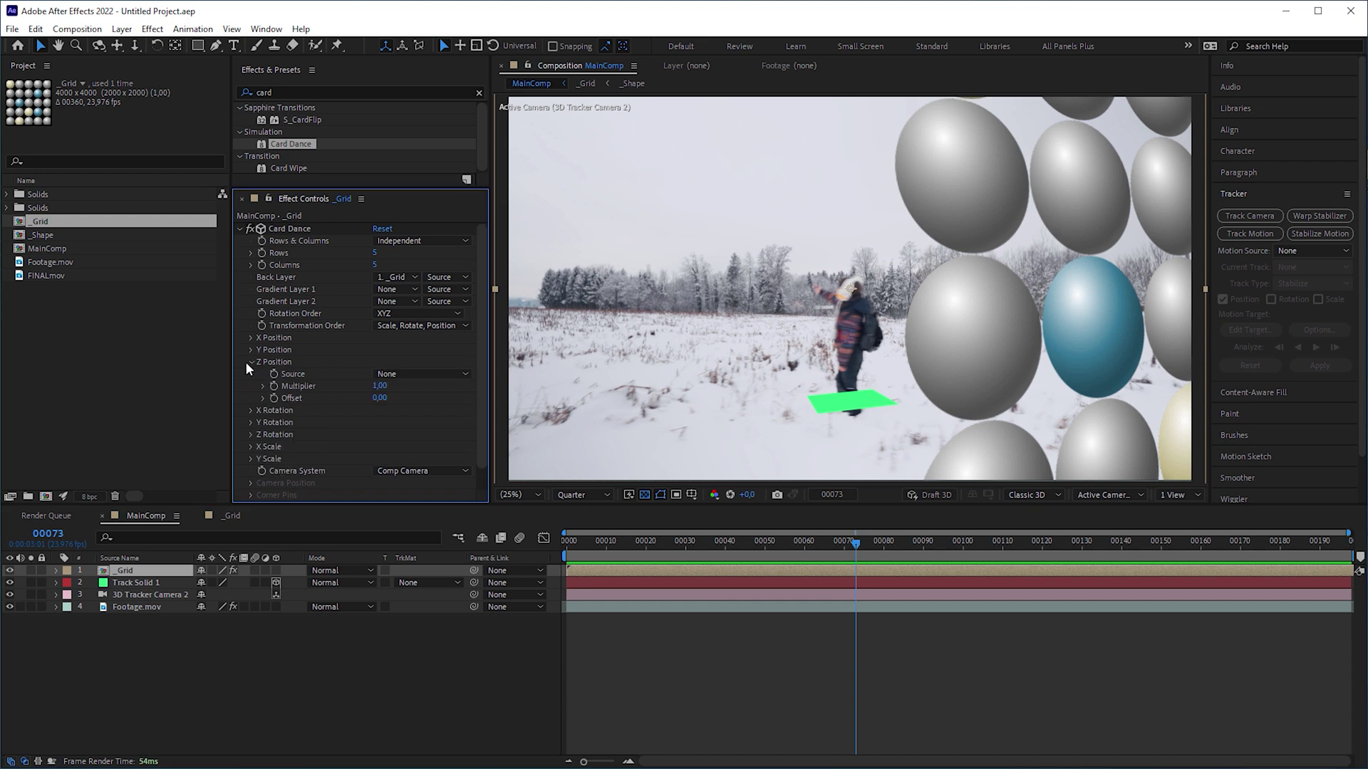
pyautogui.moveTo(382, 398)
pyautogui.mouseDown()
pyautogui.moveTo(344, 403)
pyautogui.moveTo(381, 405)
pyautogui.mouseUp()
pyautogui.hotkey('ctrl', 'z')
# Return to frame 0 and parent the 3D Tracker Camera 2 layer to Track Solid 1.
pyautogui.moveTo(780, 542); pyautogui.dragTo(567, 541)
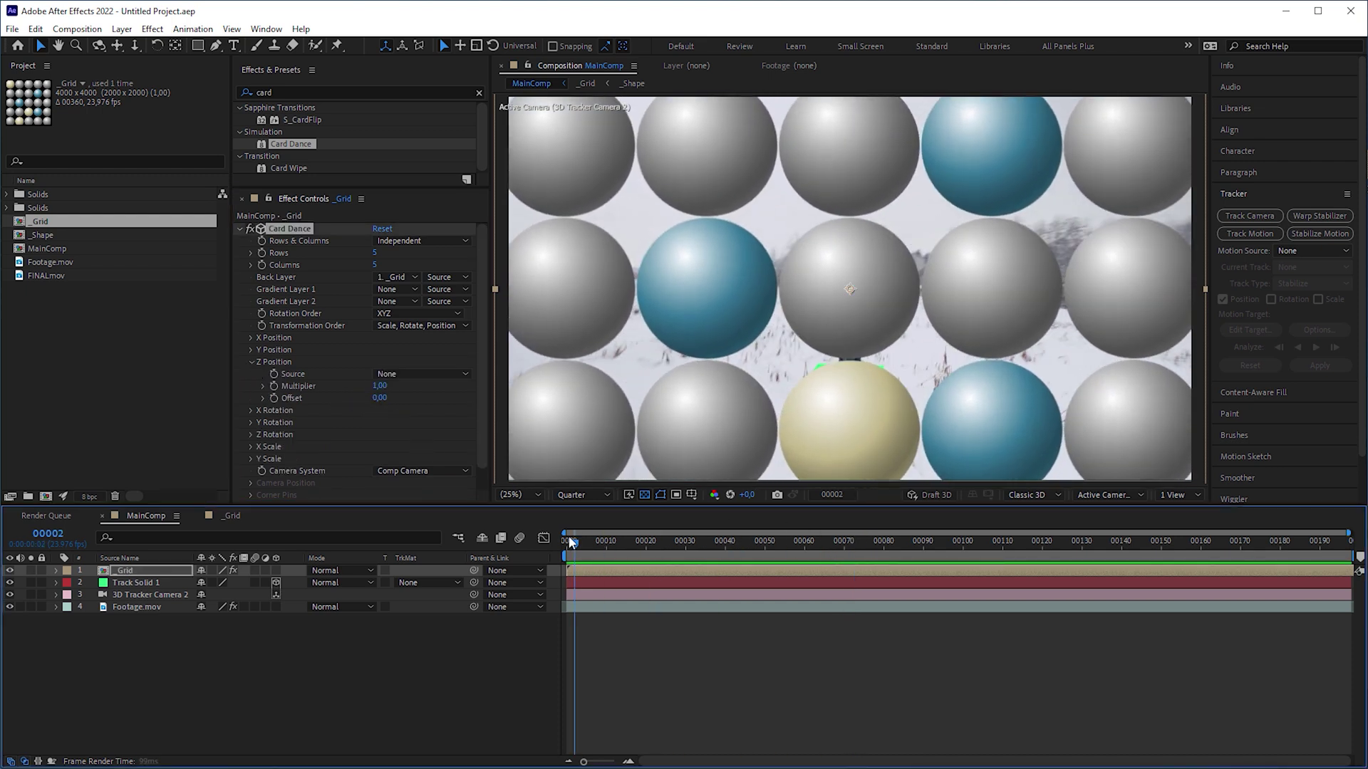
pyautogui.click(177, 596)
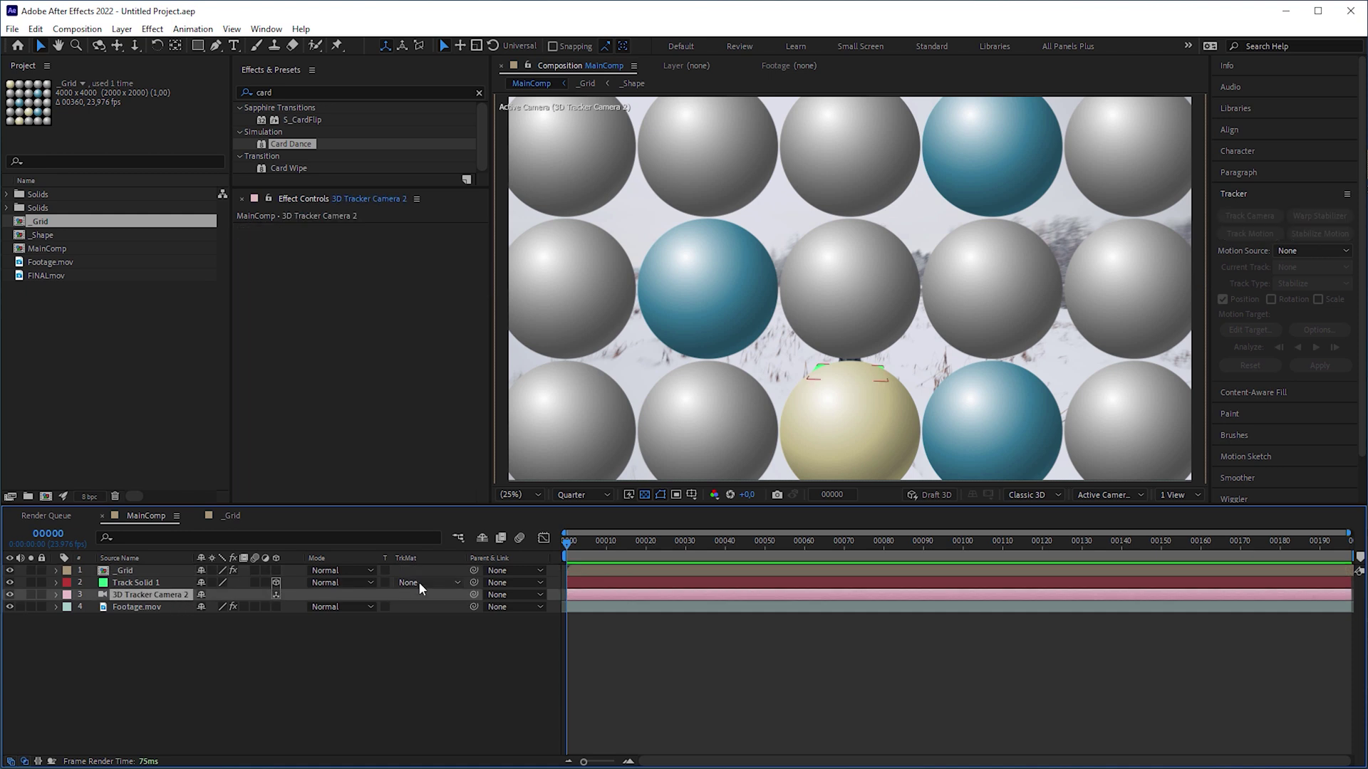
pyautogui.moveTo(263, 587); pyautogui.dragTo(171, 583)
# Reset the position of Track Solid 1 so the sphere grid lines up with the tracked spot.
pyautogui.click(175, 583)
pyautogui.press('p')
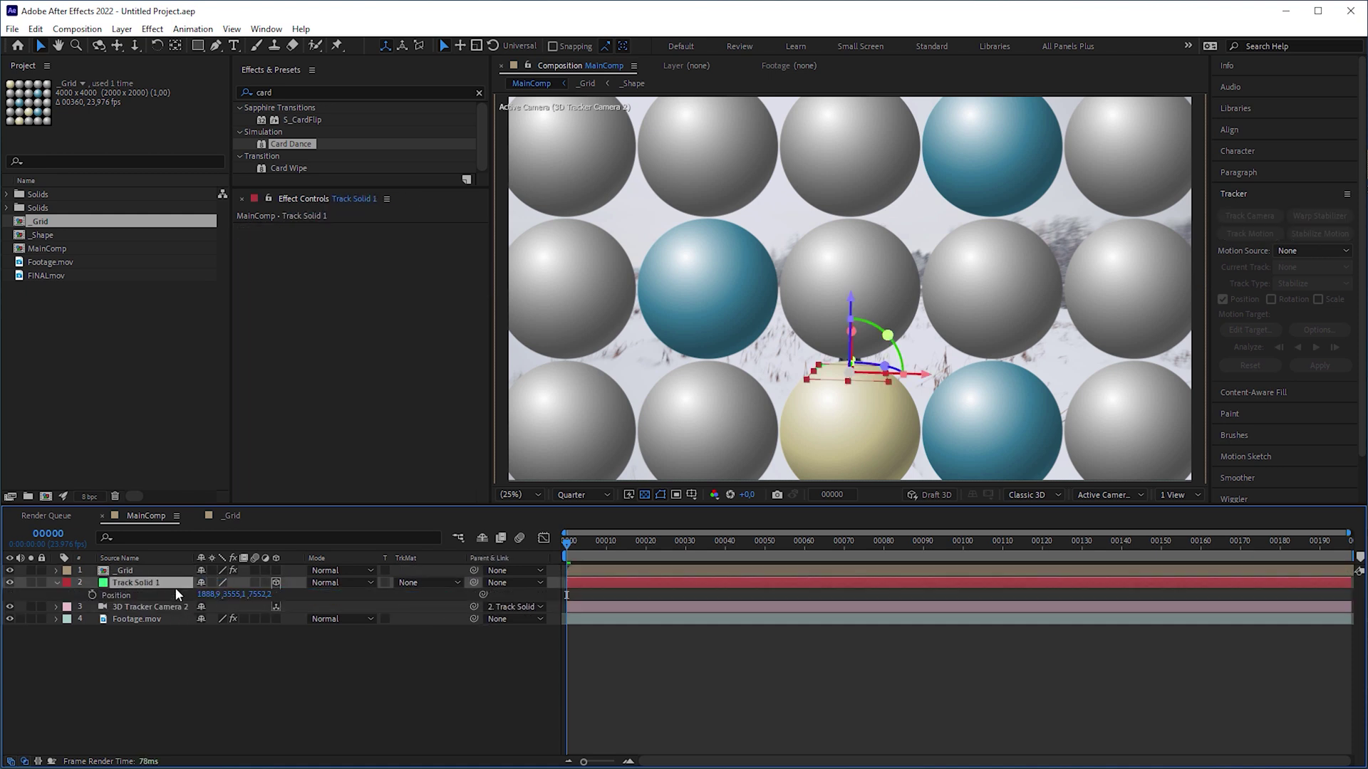
pyautogui.rightClick(122, 594)
pyautogui.click(232, 722)
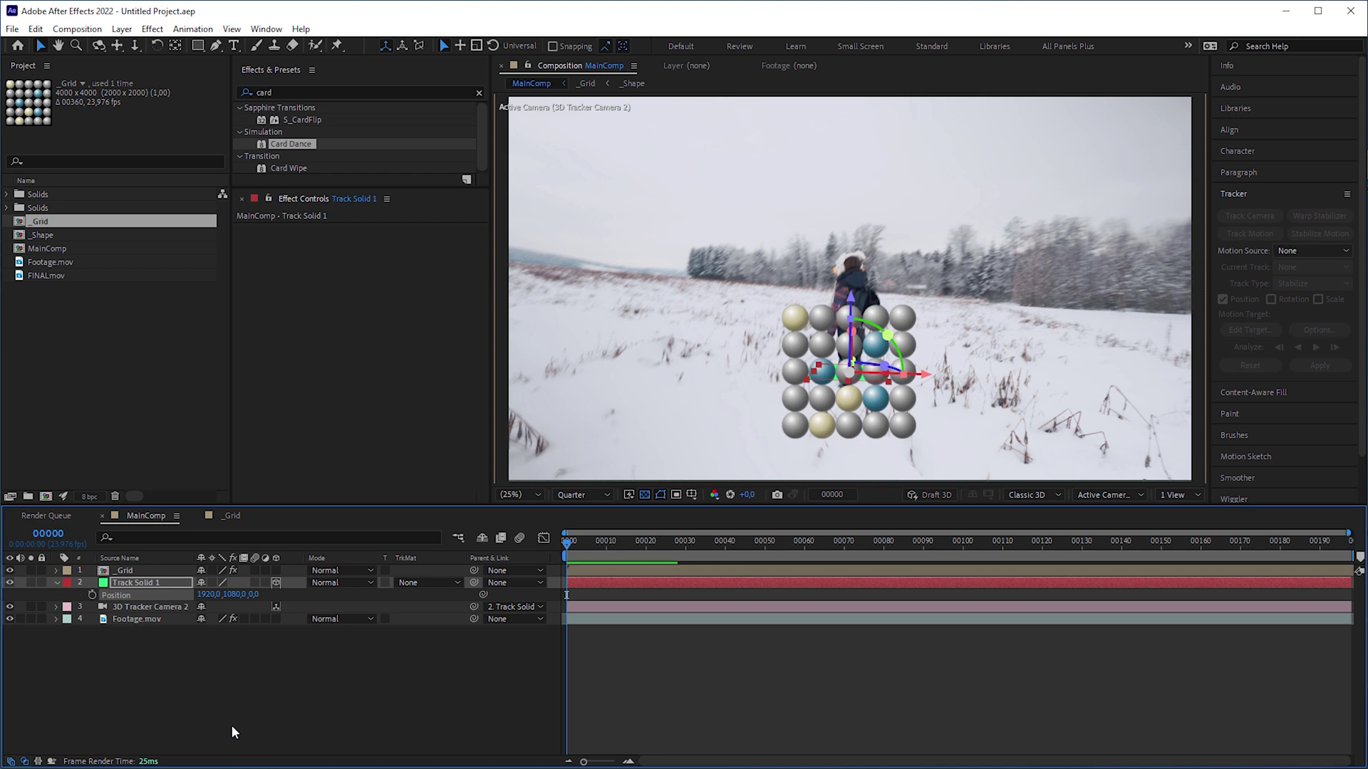
# Adjust the scale of Track Solid 1 to enlarge the grid in the scene and set its position to 1920, 4000, 0.
pyautogui.press('s')
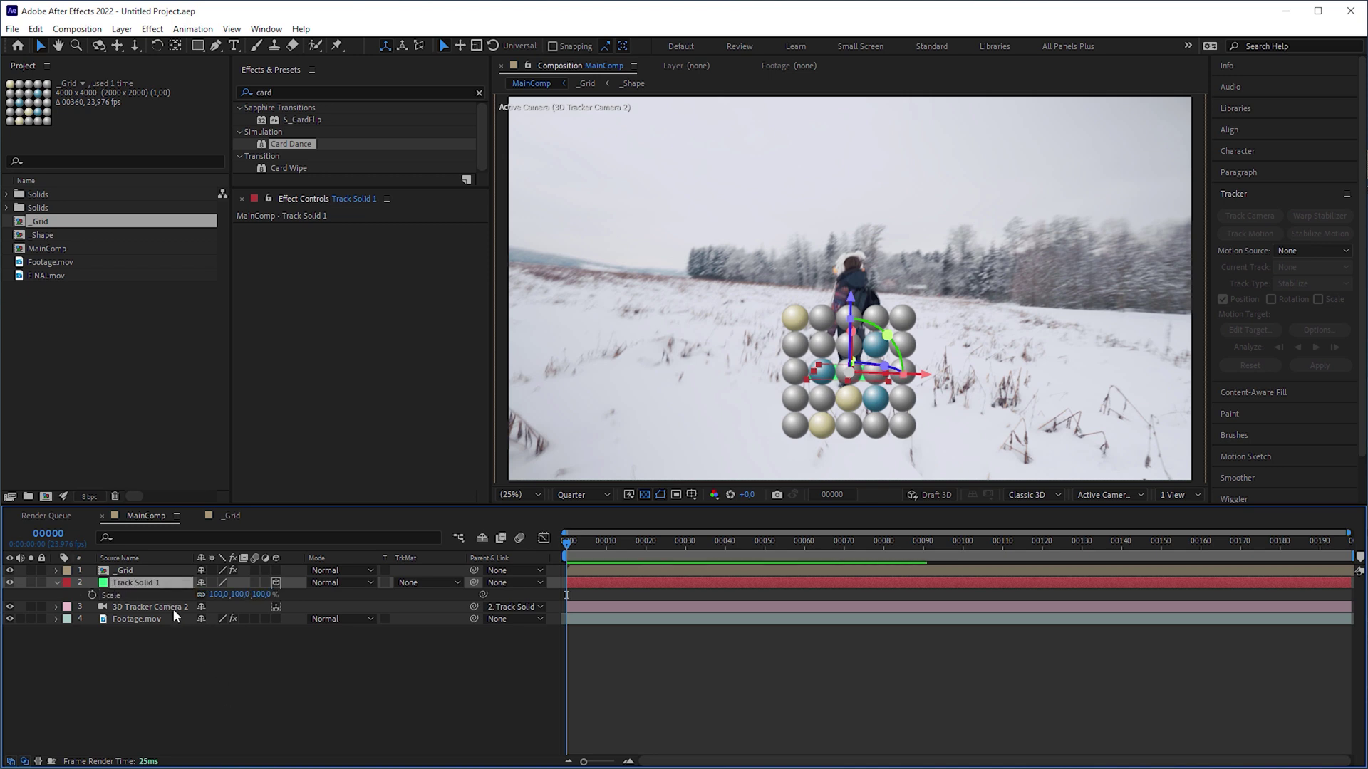
pyautogui.moveTo(258, 600); pyautogui.dragTo(1195, 606)
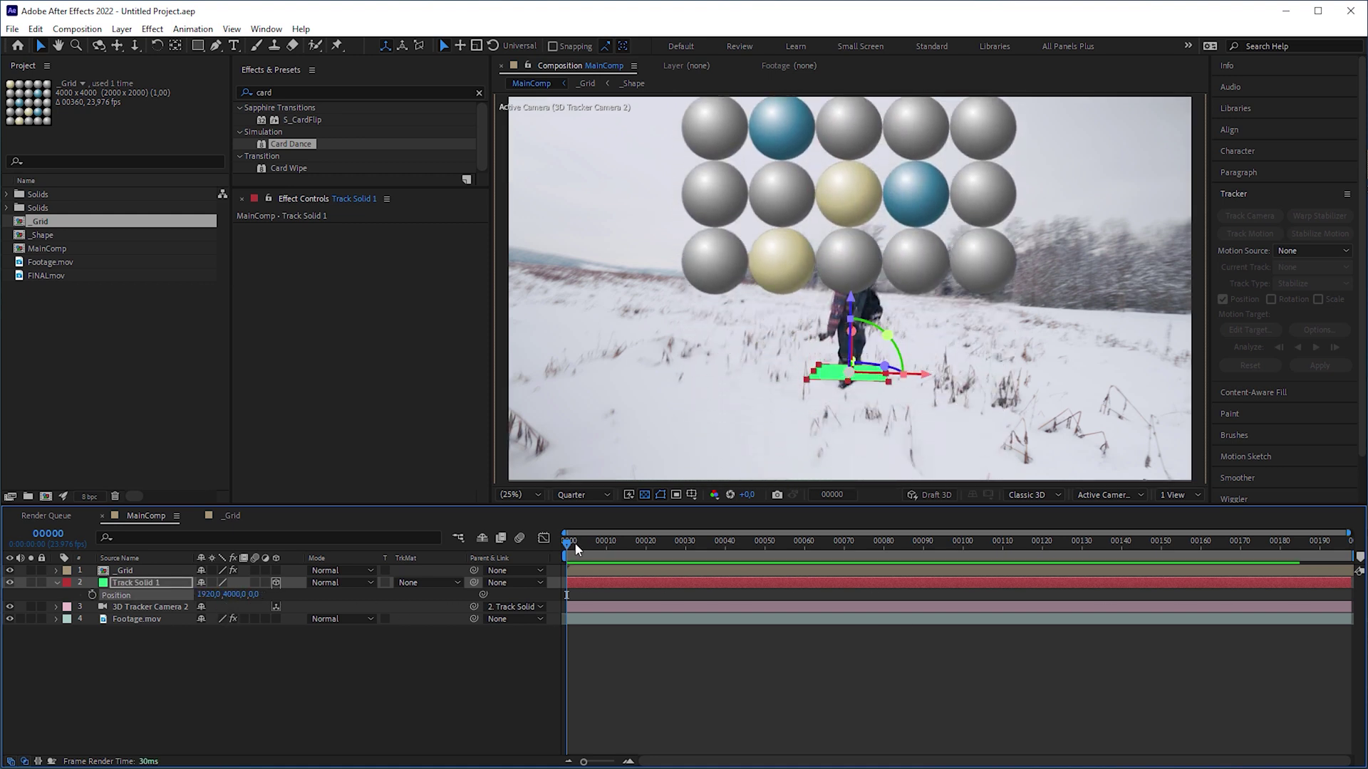
# Create a black solid above Track Solid 1 and apply the Turbulent Noise effect to it.
pyautogui.hotkey('ctrl', 'y')
pyautogui.press('Return')
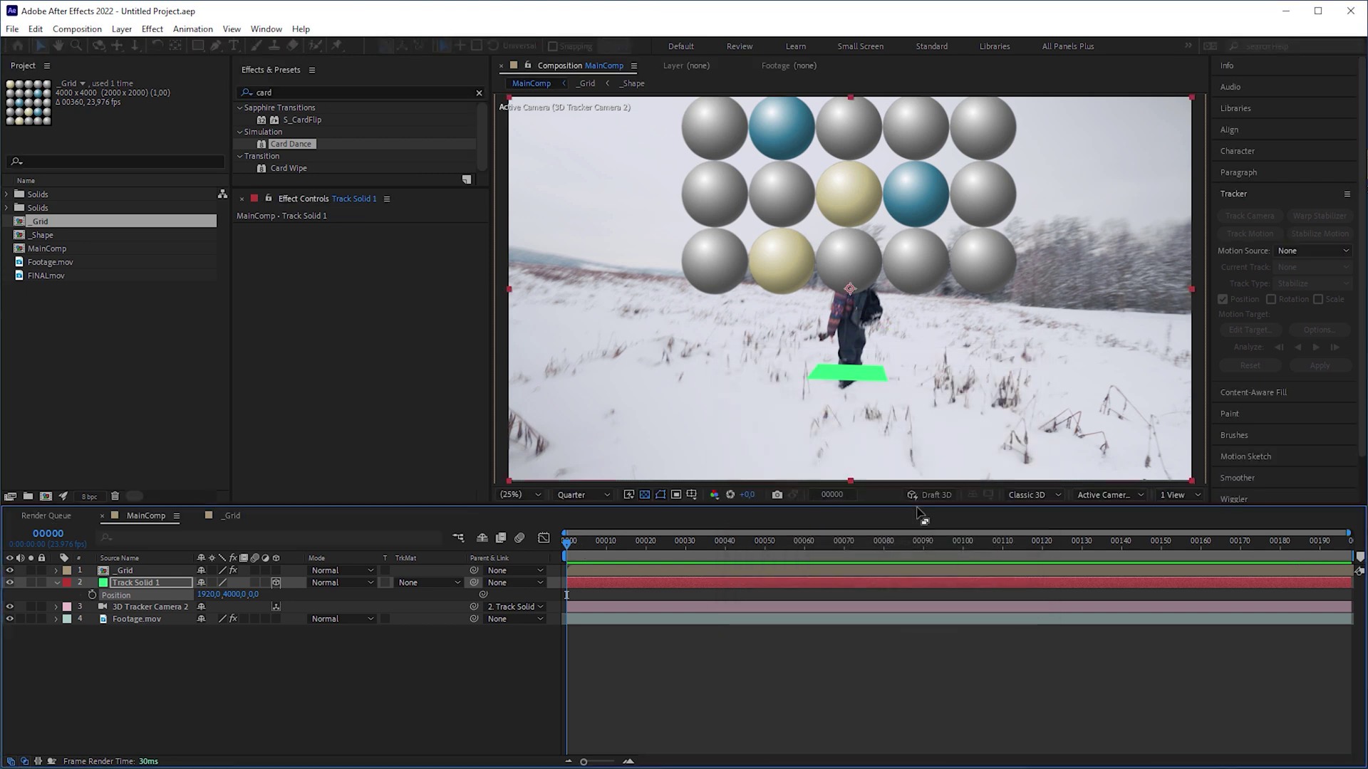
pyautogui.doubleClick(314, 87)
pyautogui.write('turb')
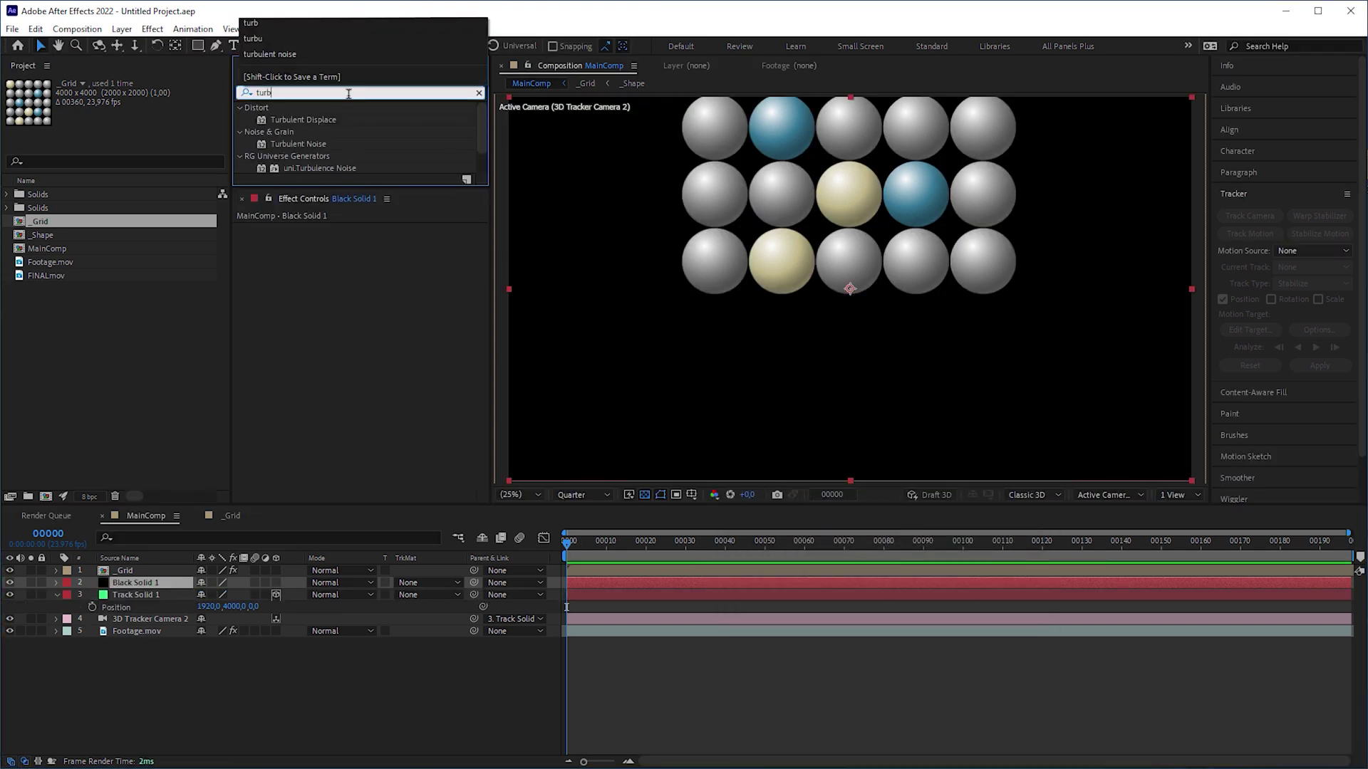
pyautogui.moveTo(318, 143); pyautogui.dragTo(353, 265)
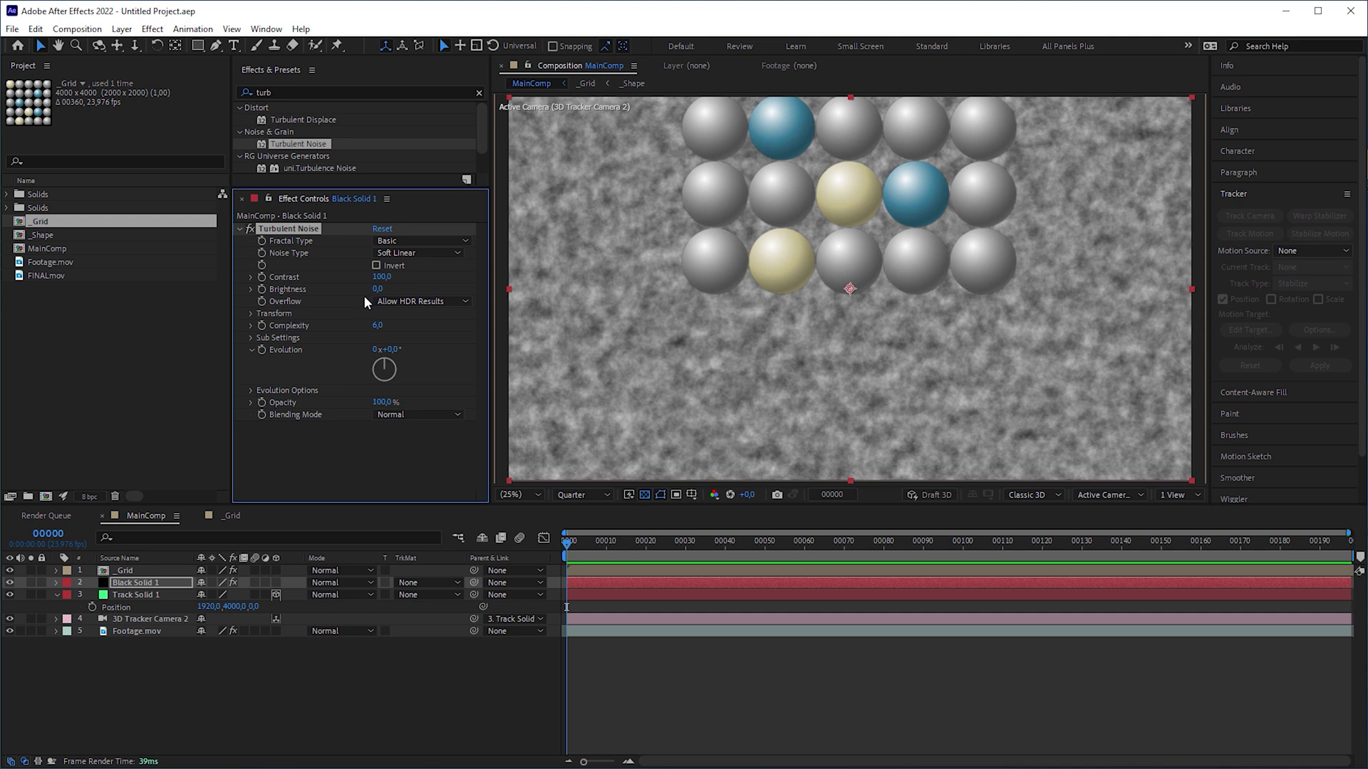
# Animate the noise's Evolution between frame 0 and frame 197, and move Black Solid 1 beneath the footage layer.
pyautogui.moveTo(568, 543); pyautogui.dragTo(1346, 565)
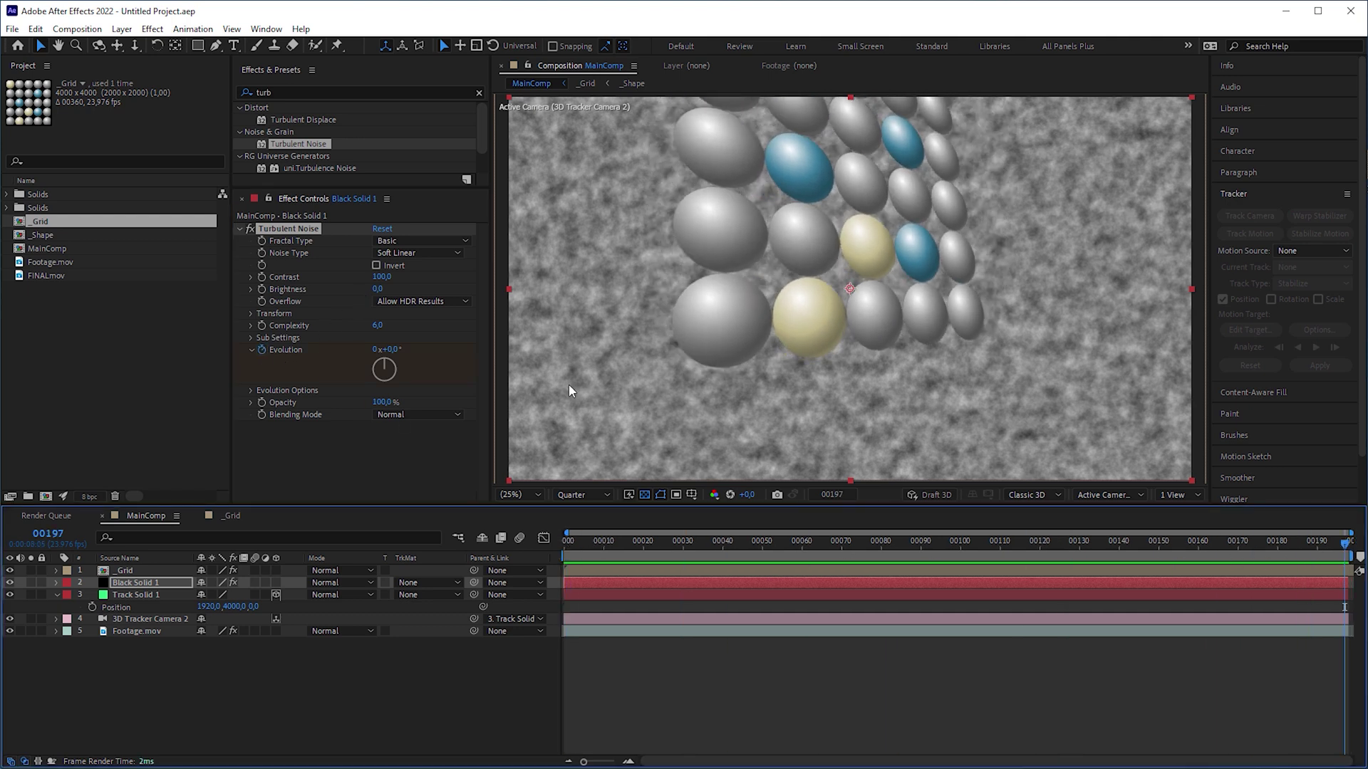
pyautogui.moveTo(392, 350); pyautogui.dragTo(426, 356)
pyautogui.moveTo(1343, 547); pyautogui.dragTo(568, 540)
pyautogui.moveTo(158, 604); pyautogui.dragTo(175, 669)
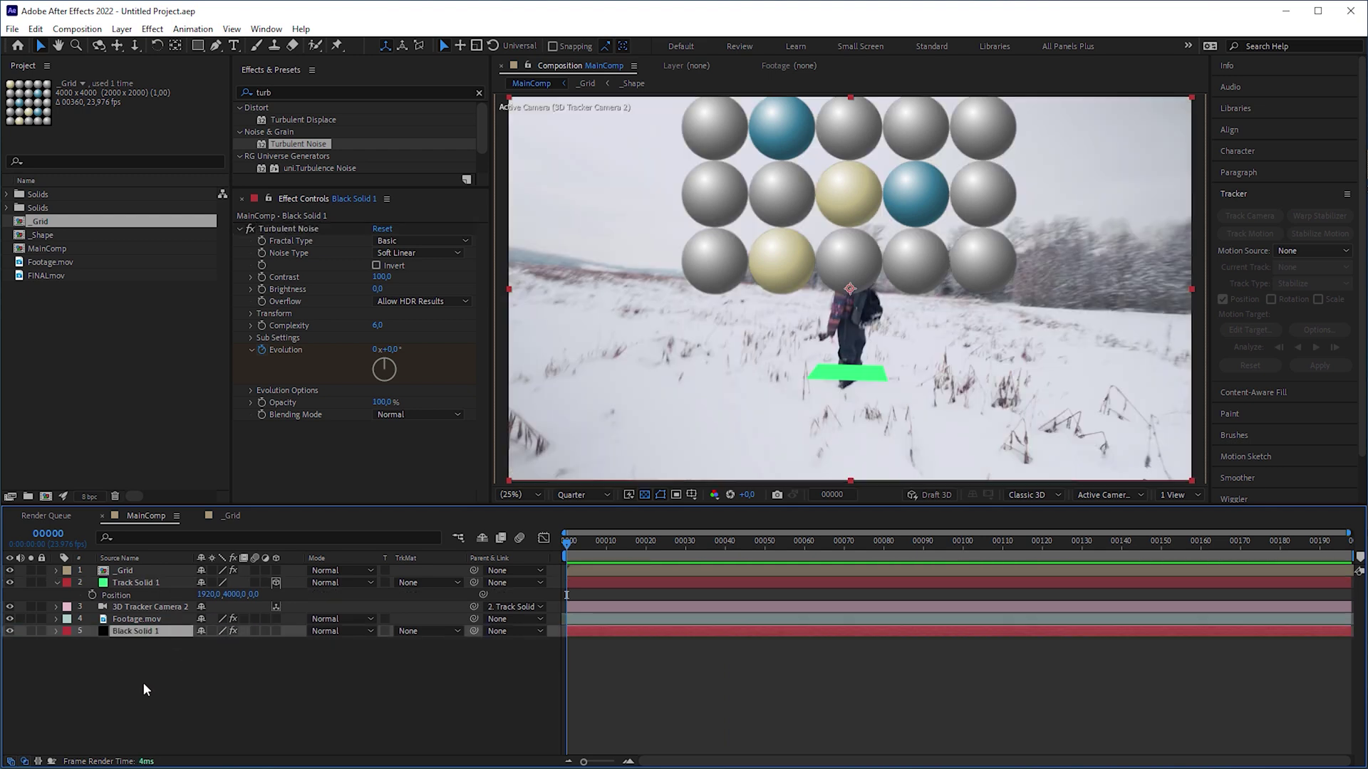
# Set Gradient Layer 1 of the _Grid layer's Card Dance to Black Solid 1, read with Effects & Masks.
pyautogui.click(157, 572)
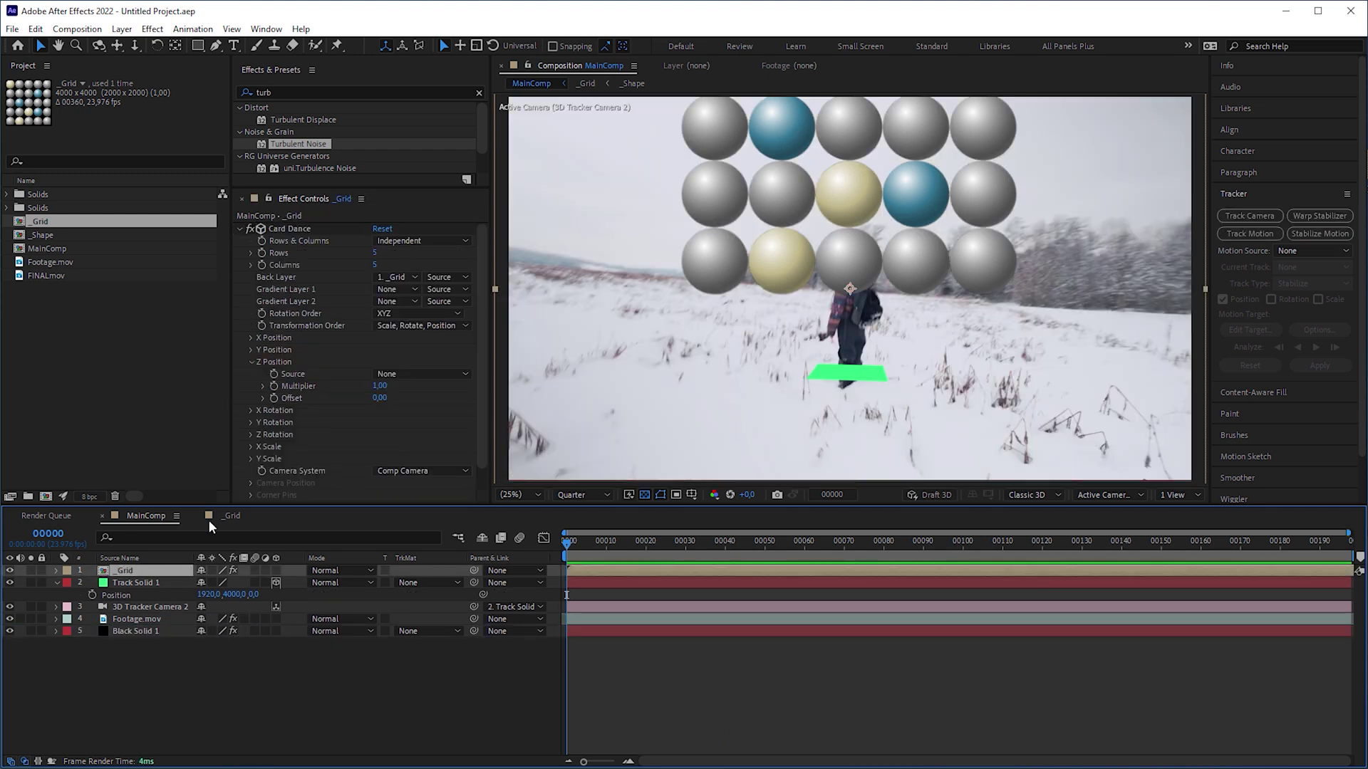
pyautogui.click(389, 292)
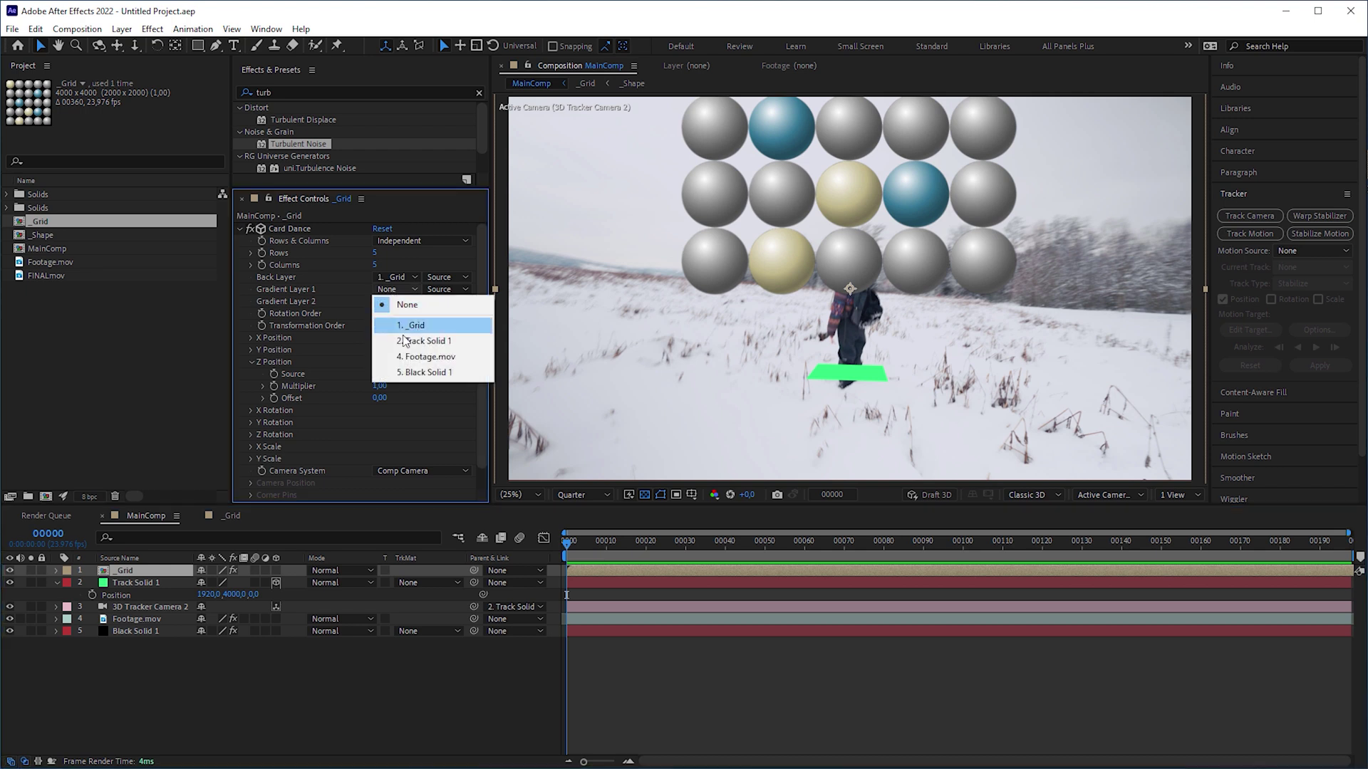
pyautogui.click(409, 375)
pyautogui.click(447, 302)
pyautogui.click(468, 336)
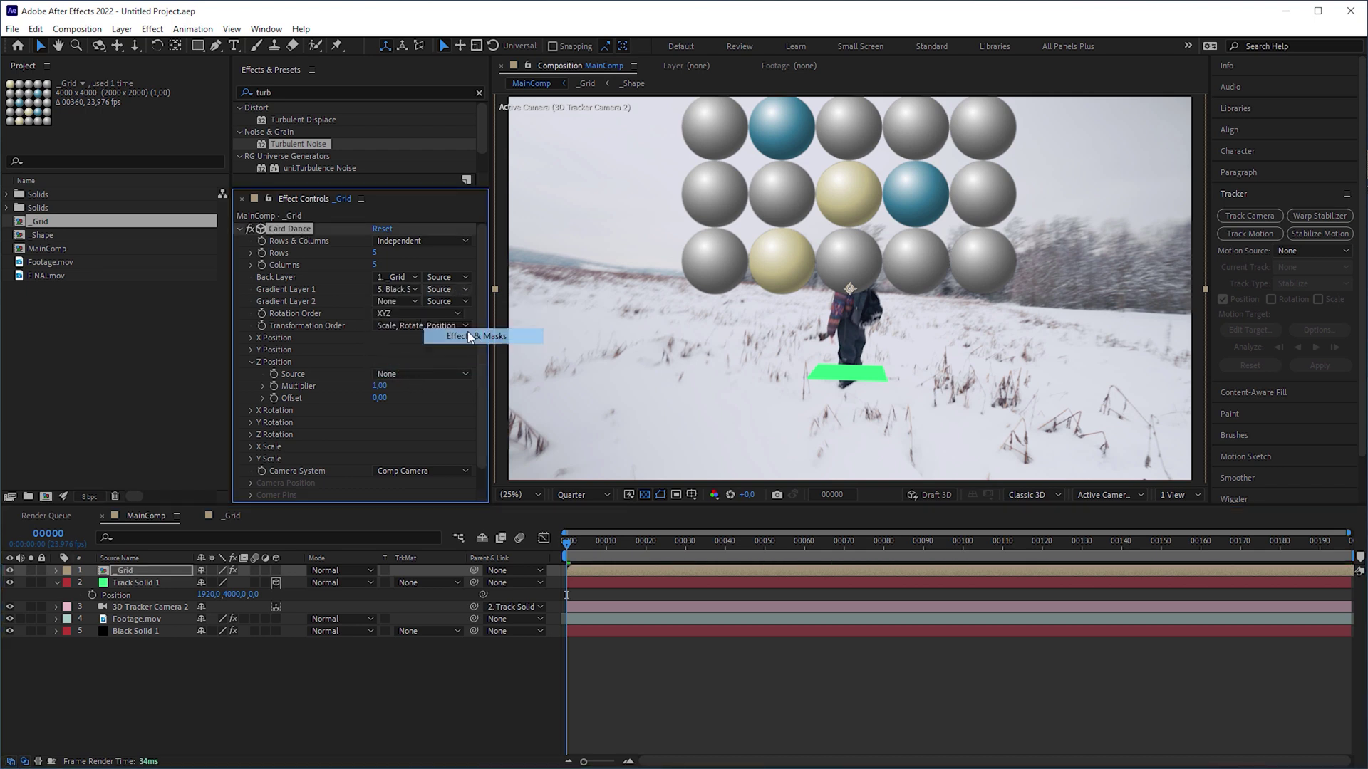
# Set the source of Card Dance's X, Y and Z Position to Intensity 1.
pyautogui.click(251, 350)
pyautogui.click(251, 338)
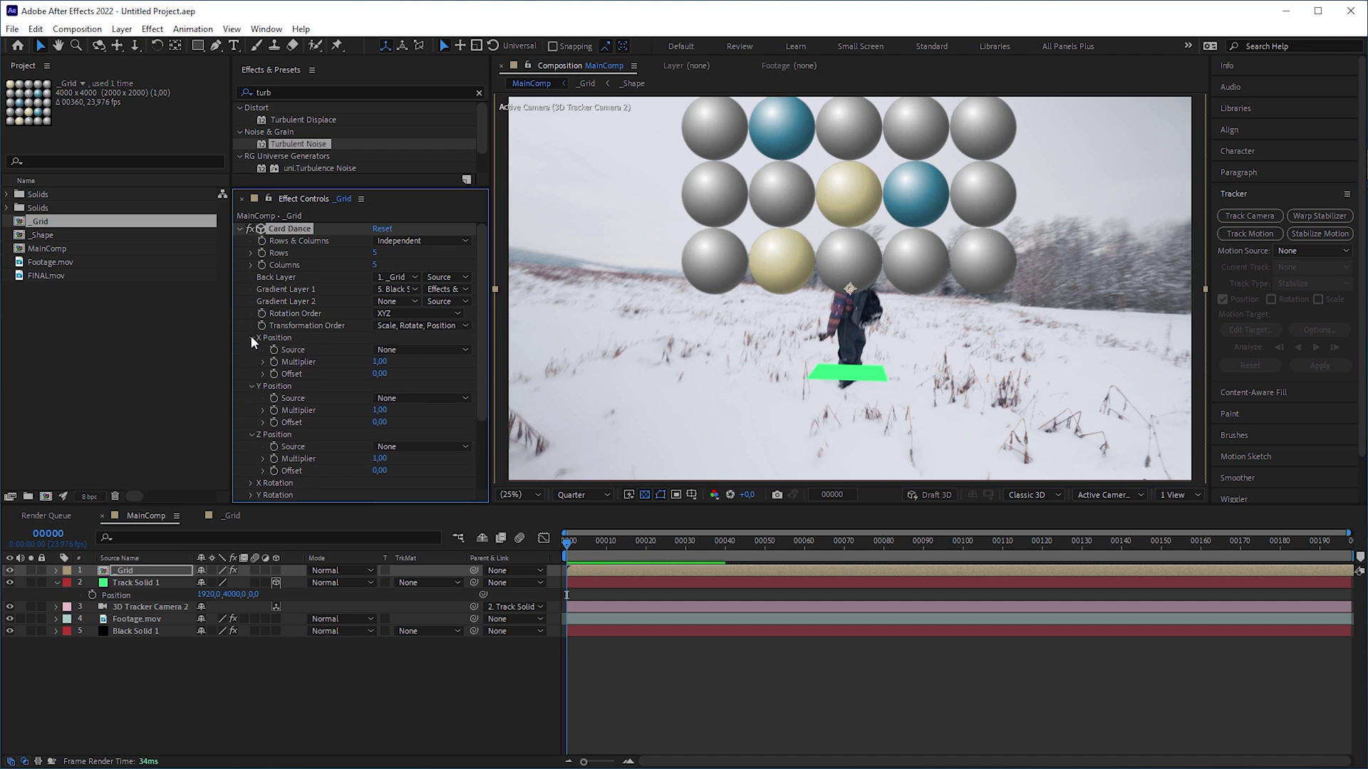
pyautogui.click(419, 350)
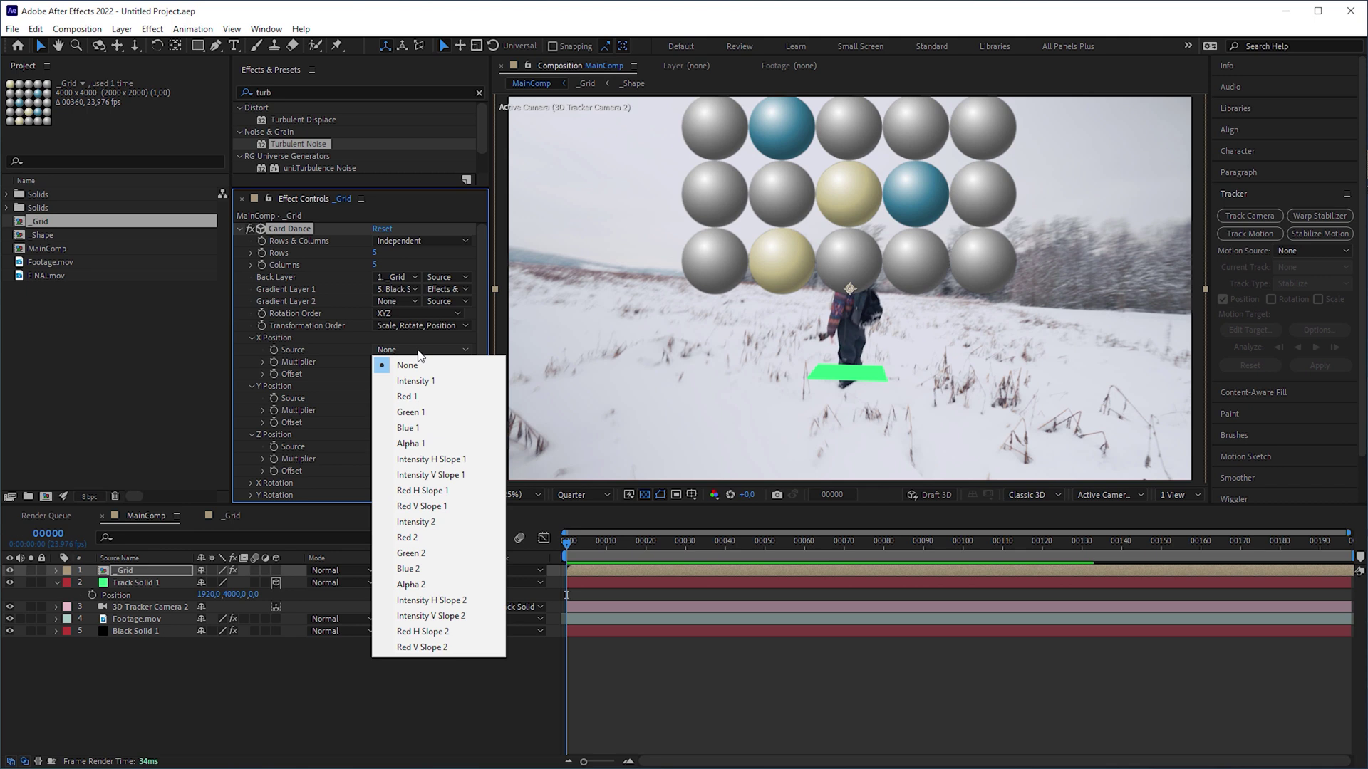
pyautogui.click(430, 380)
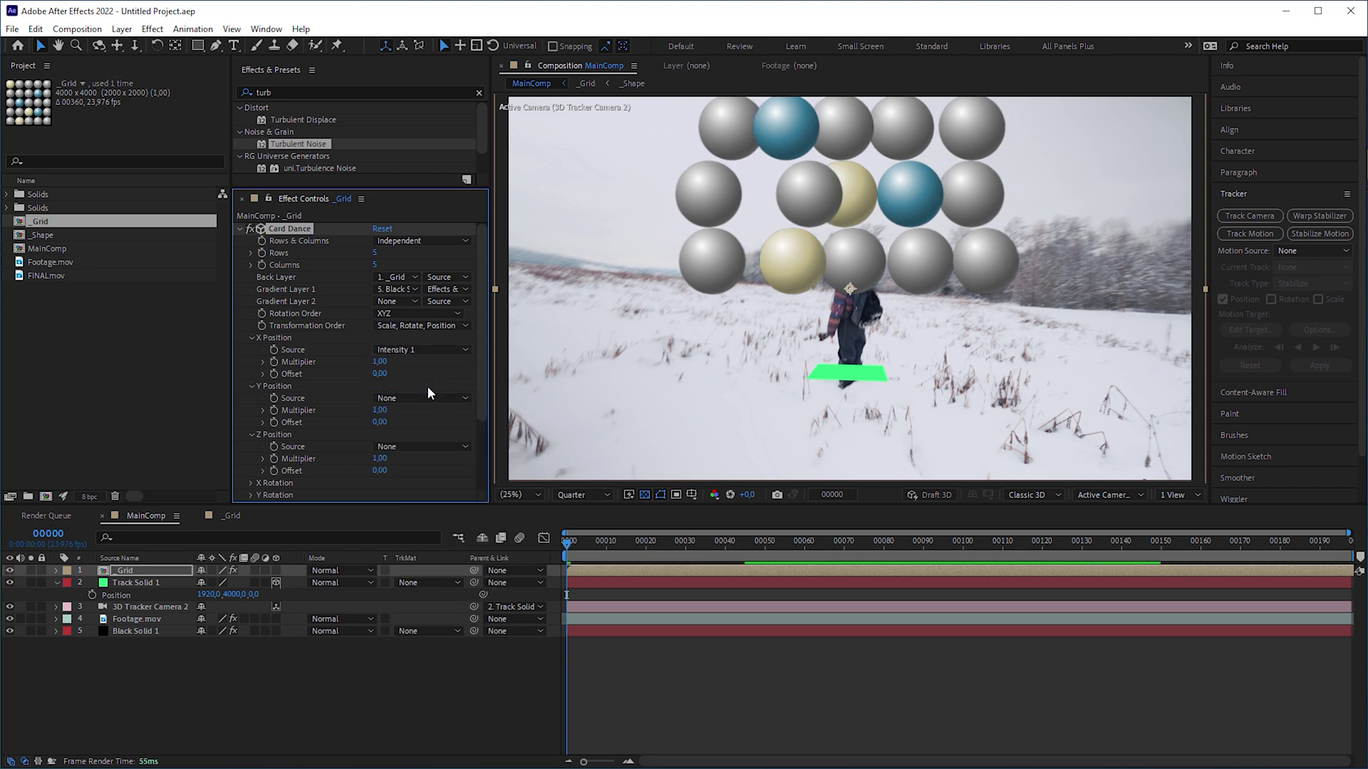
pyautogui.click(429, 399)
pyautogui.click(437, 429)
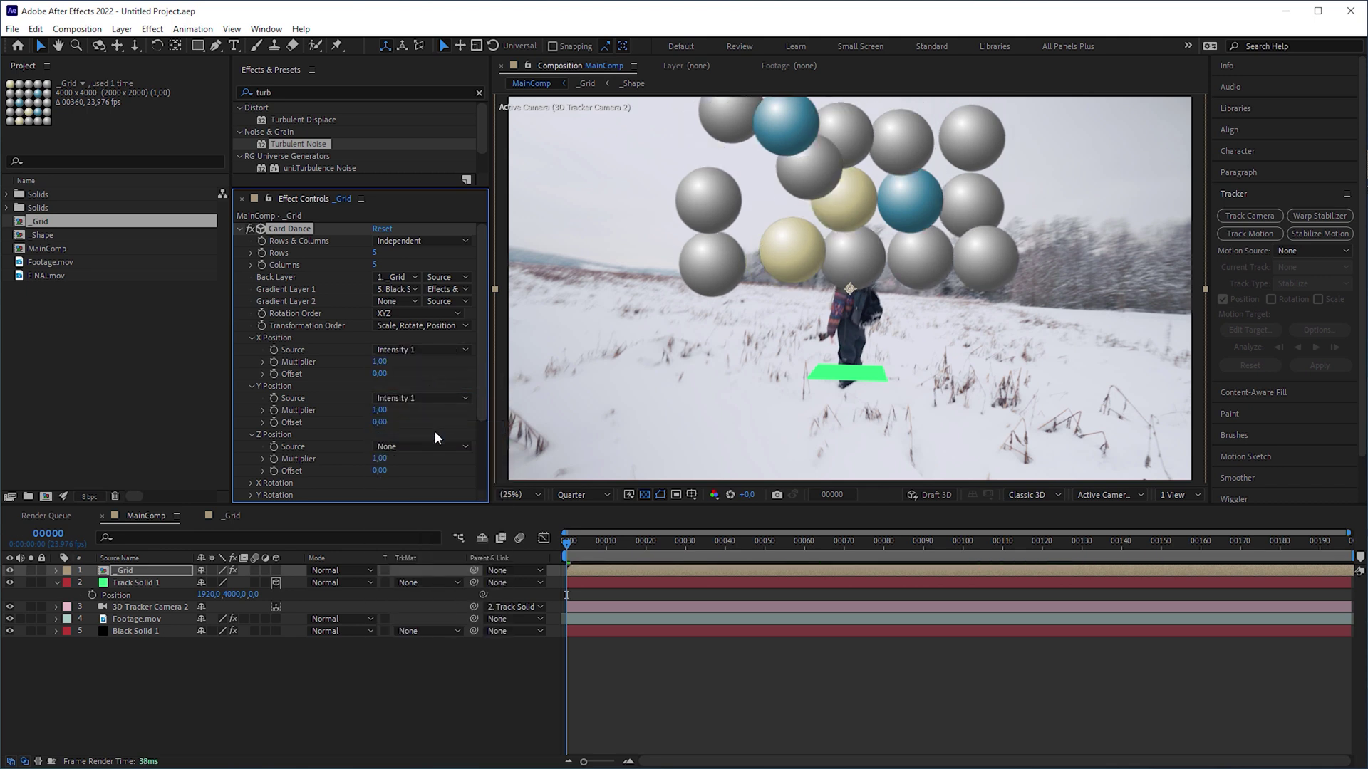
pyautogui.click(436, 447)
pyautogui.click(439, 477)
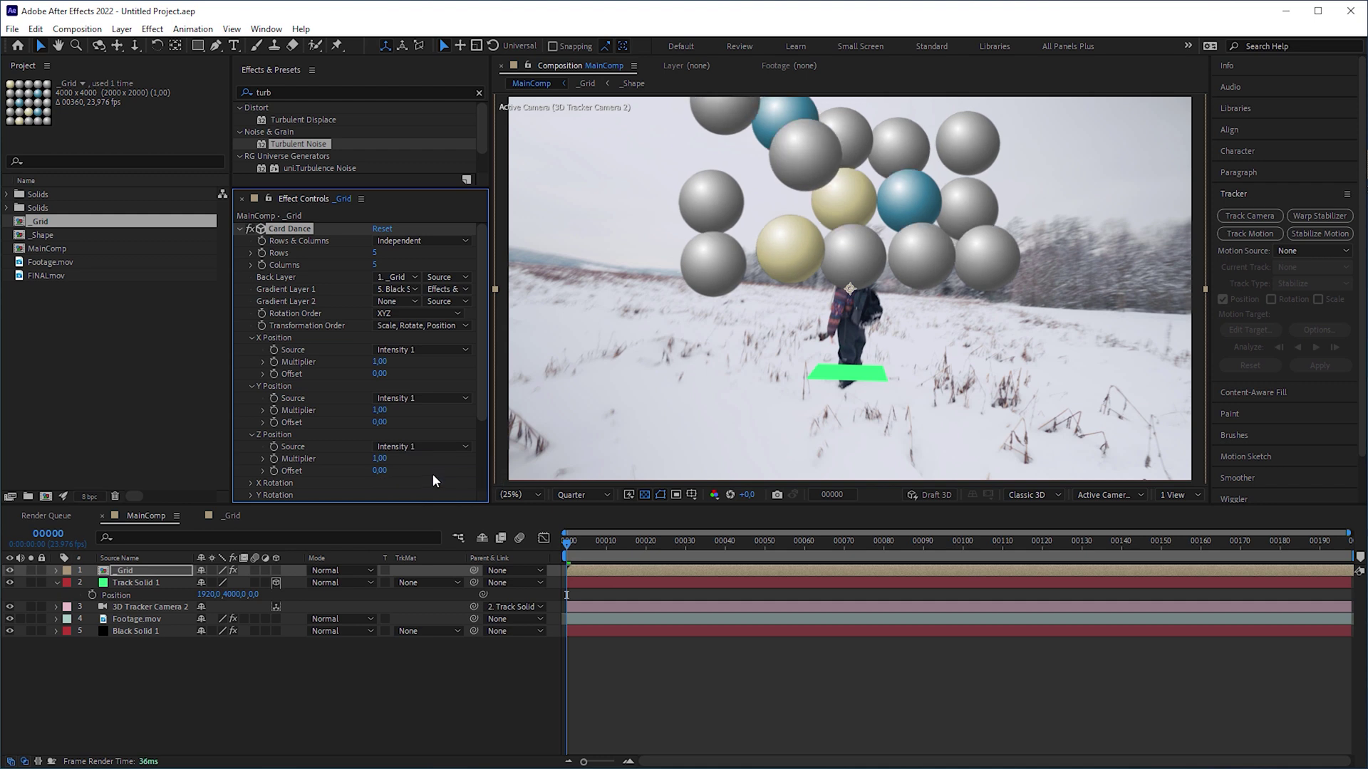
# Set the X, Y and Z Position multipliers of Card Dance to 10 and preview the animation.
pyautogui.moveTo(382, 361); pyautogui.dragTo(446, 371)
pyautogui.moveTo(385, 410); pyautogui.dragTo(459, 421)
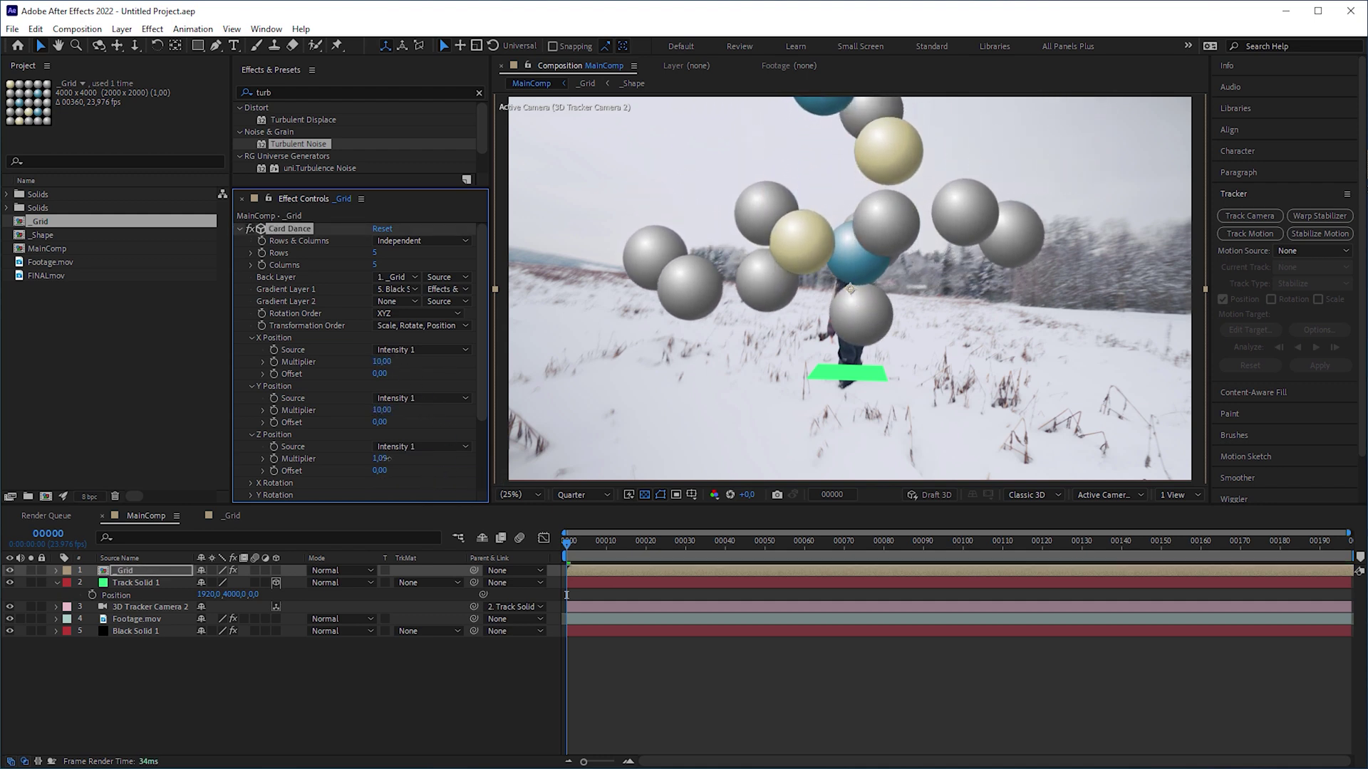
pyautogui.moveTo(385, 459); pyautogui.dragTo(470, 474)
pyautogui.press('space')
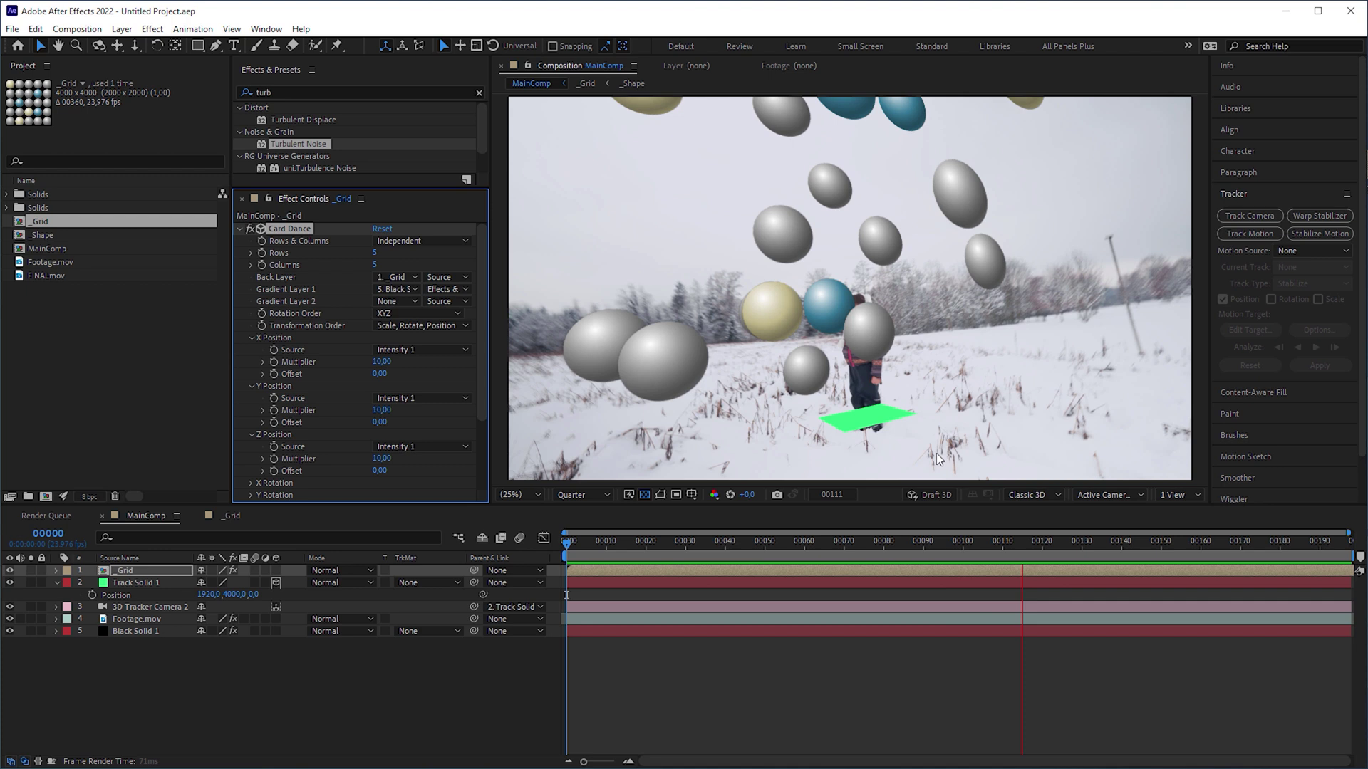
# Return to frame 0 and choose the color depth in the project settings.
pyautogui.moveTo(939, 543); pyautogui.dragTo(558, 534)
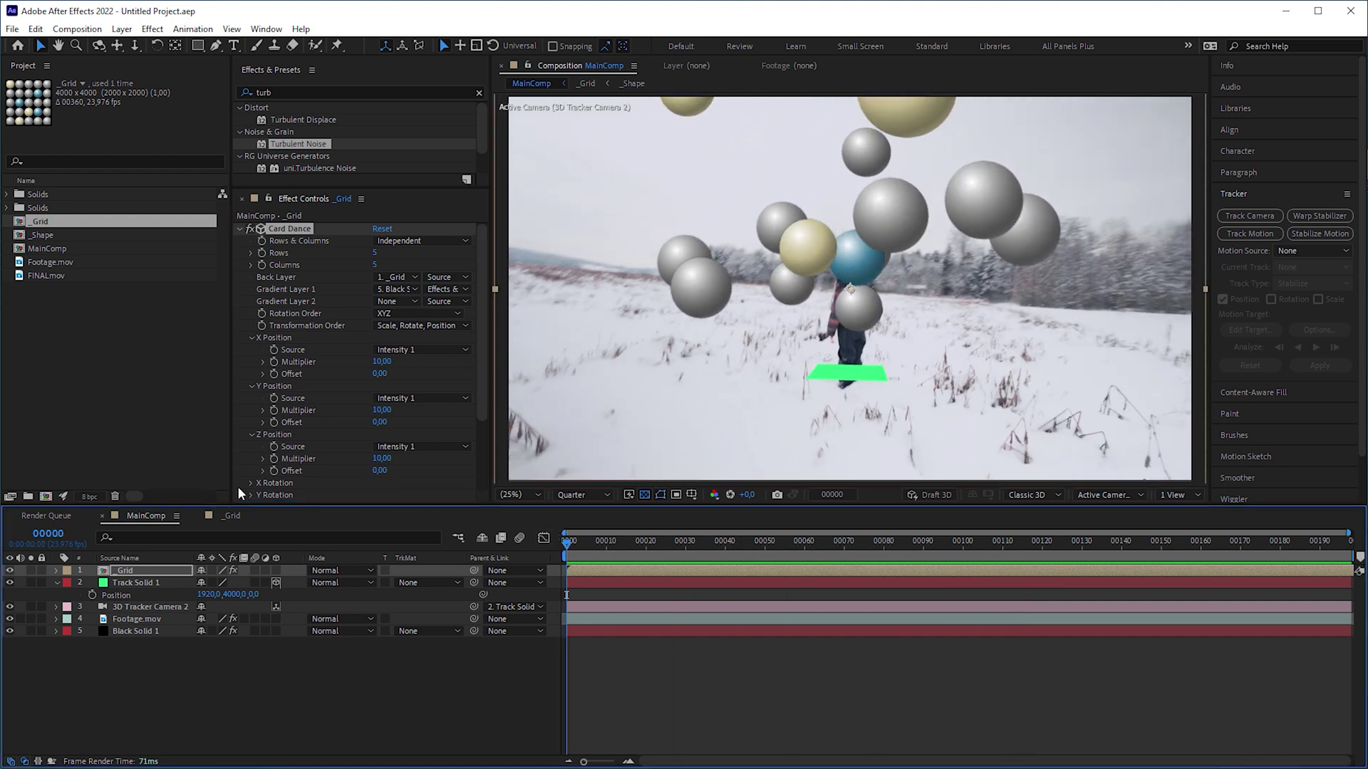
pyautogui.click(99, 497)
pyautogui.click(326, 323)
pyautogui.click(329, 334)
pyautogui.press('Return')
# Raise the Turbulent Noise contrast on Black Solid 1 to 2000 and set _Grid's Card Dance position multipliers to X 2, Y 1, Z 2.
pyautogui.click(160, 630)
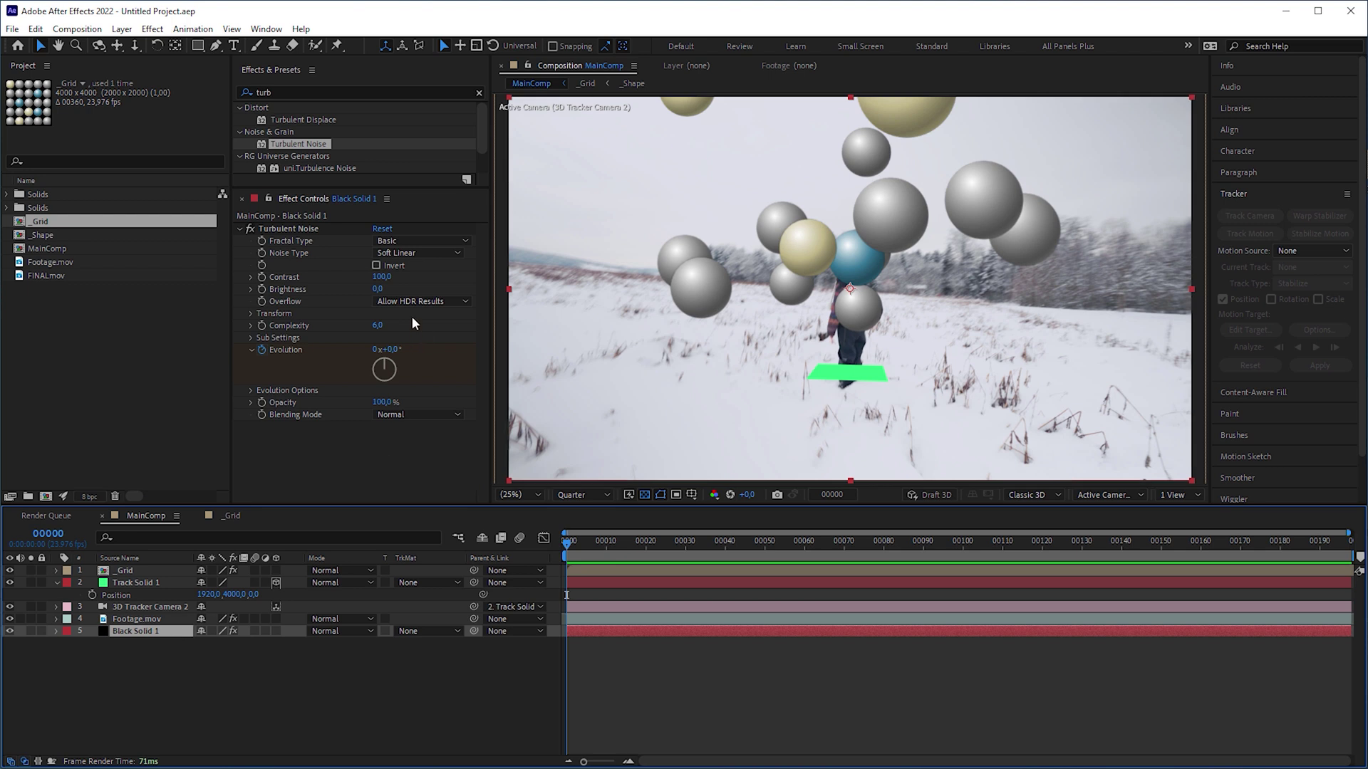
pyautogui.moveTo(382, 277); pyautogui.dragTo(751, 293)
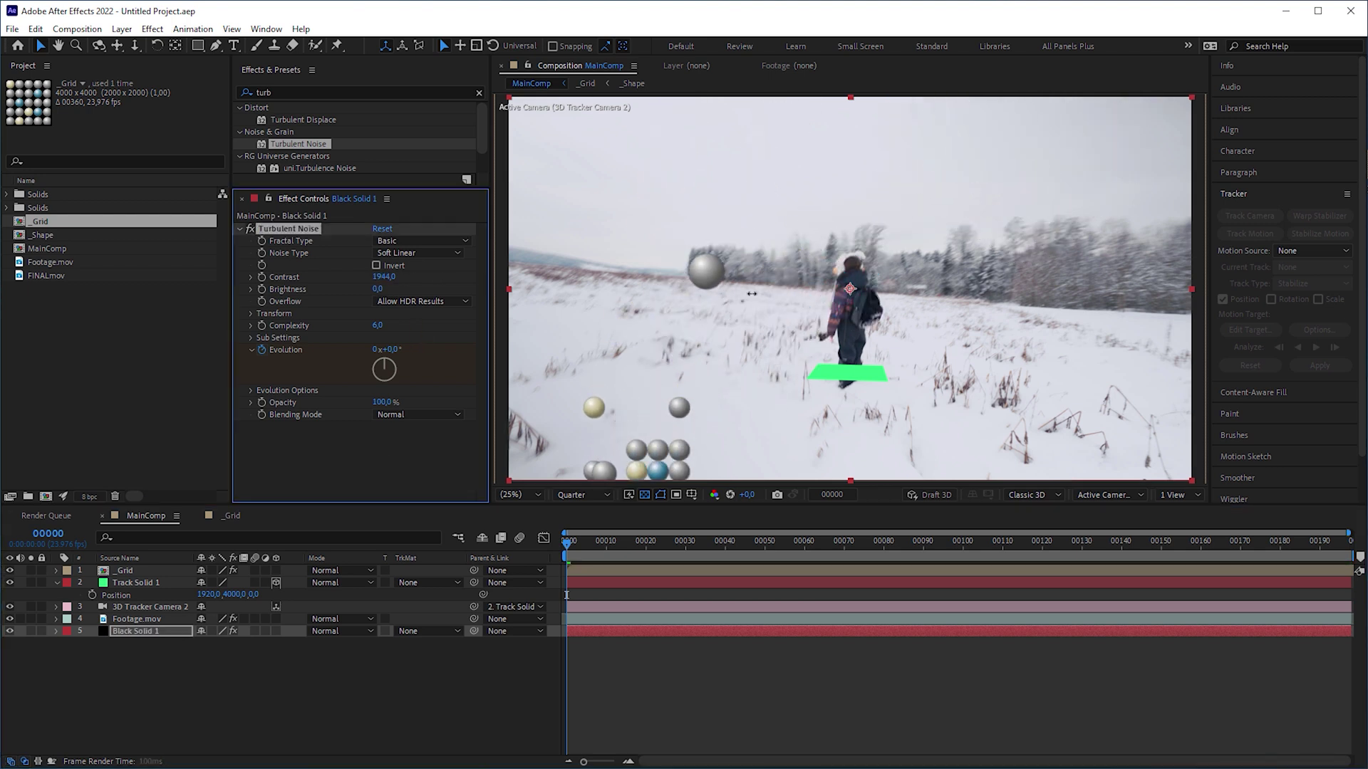
pyautogui.click(142, 570)
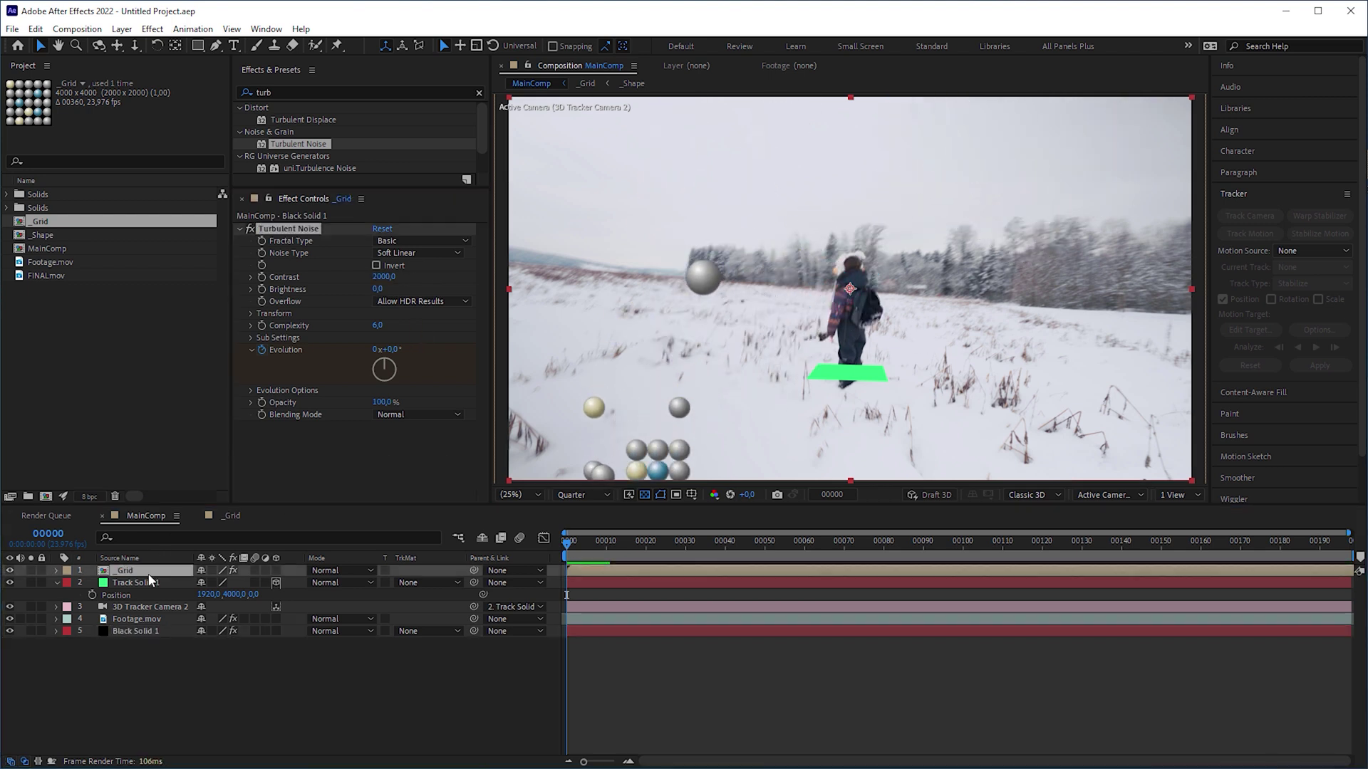
pyautogui.moveTo(386, 364); pyautogui.dragTo(328, 363)
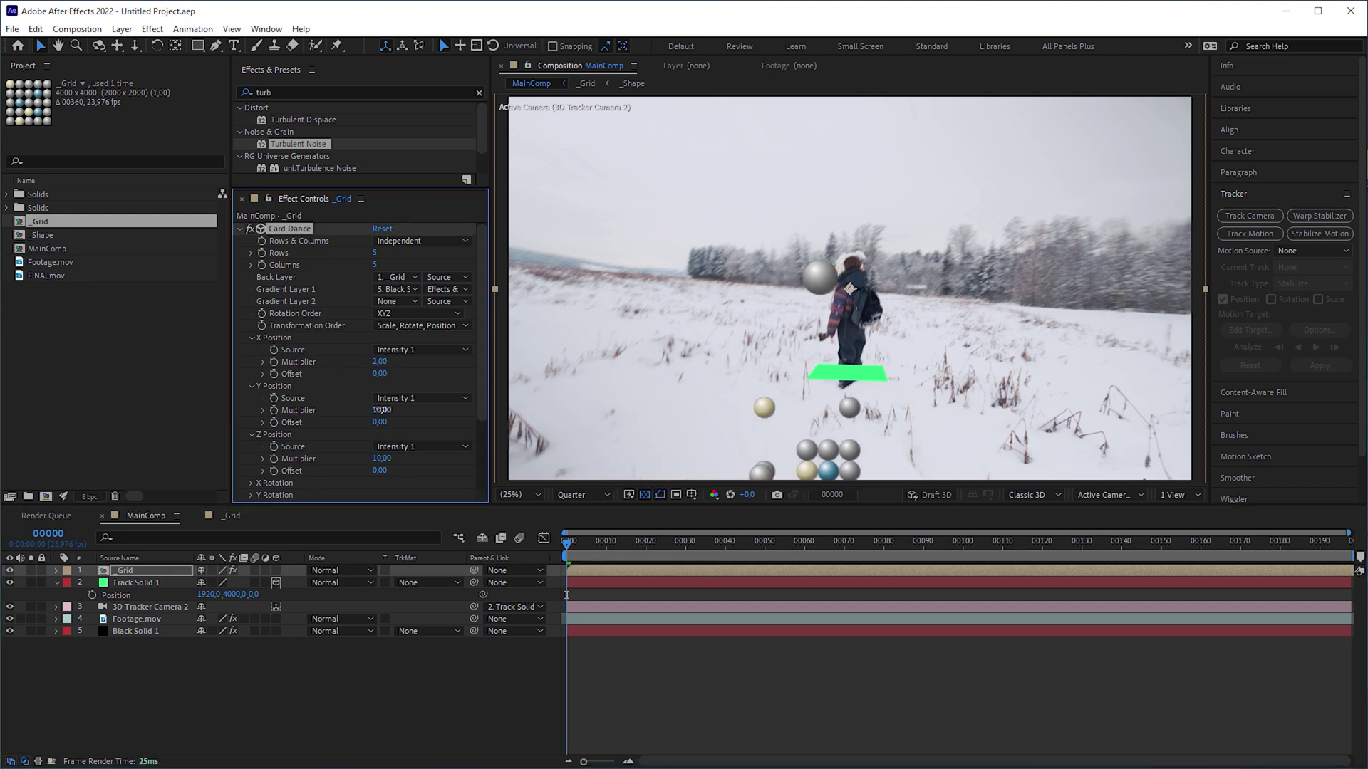
pyautogui.moveTo(383, 410); pyautogui.dragTo(319, 410)
pyautogui.moveTo(384, 459); pyautogui.dragTo(348, 456)
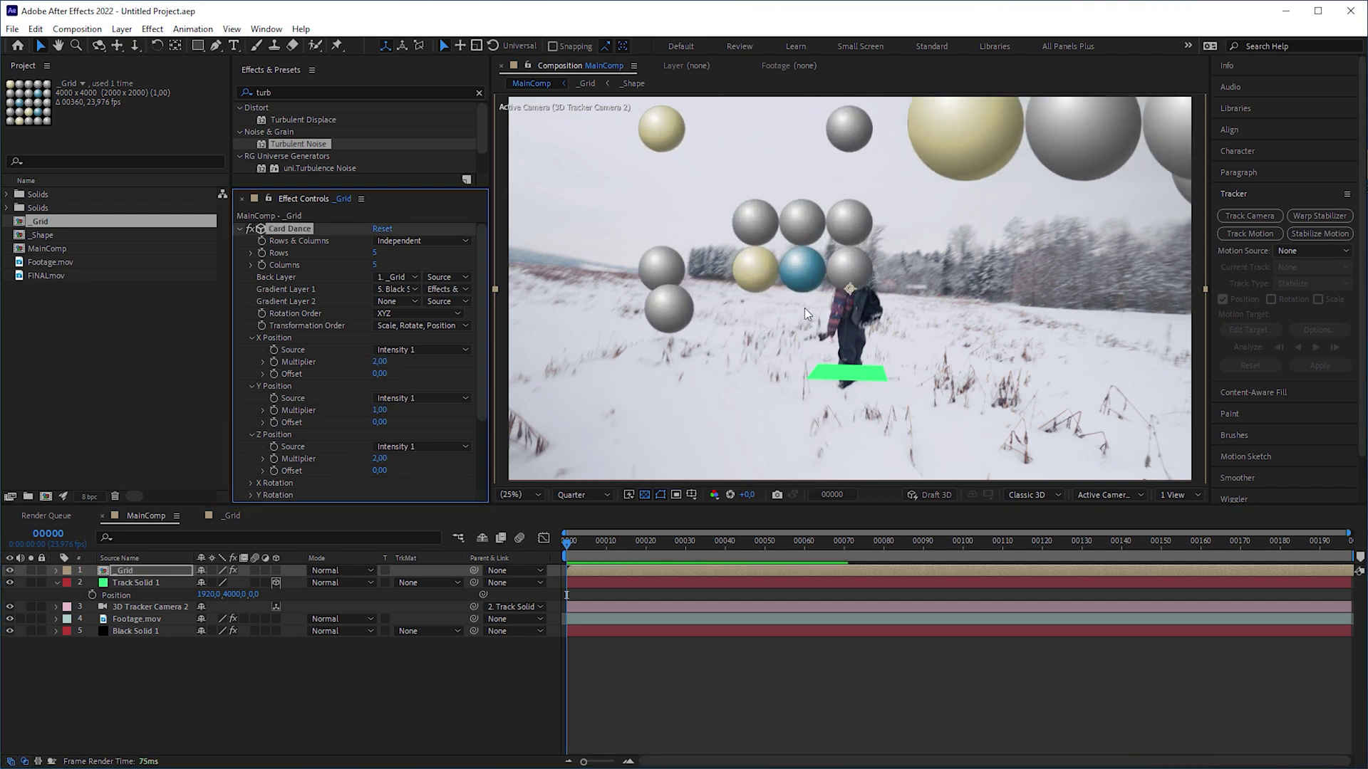
# Set the Random Seed of Black Solid 1's Turbulent Noise to 49, then try its Scale and preview the animation.
pyautogui.click(142, 630)
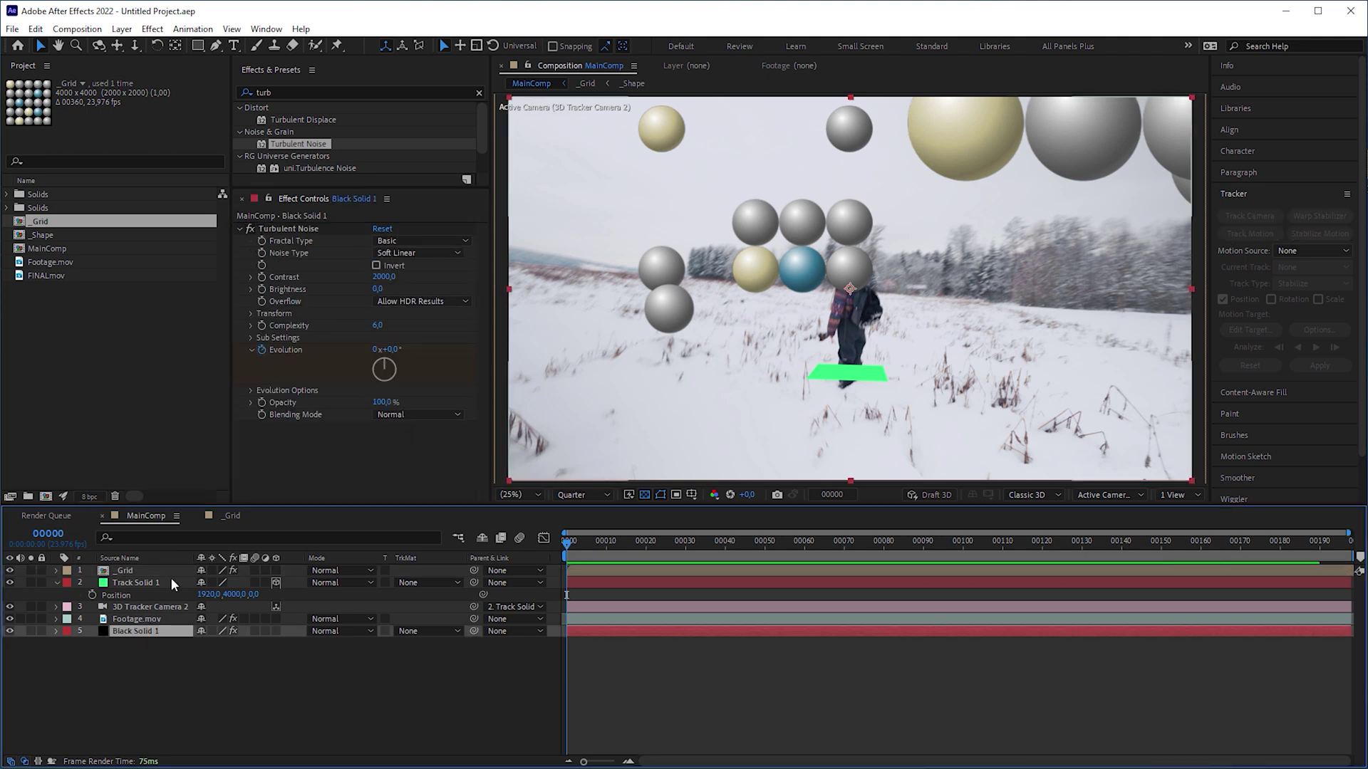
pyautogui.click(251, 390)
pyautogui.moveTo(364, 411); pyautogui.dragTo(463, 415)
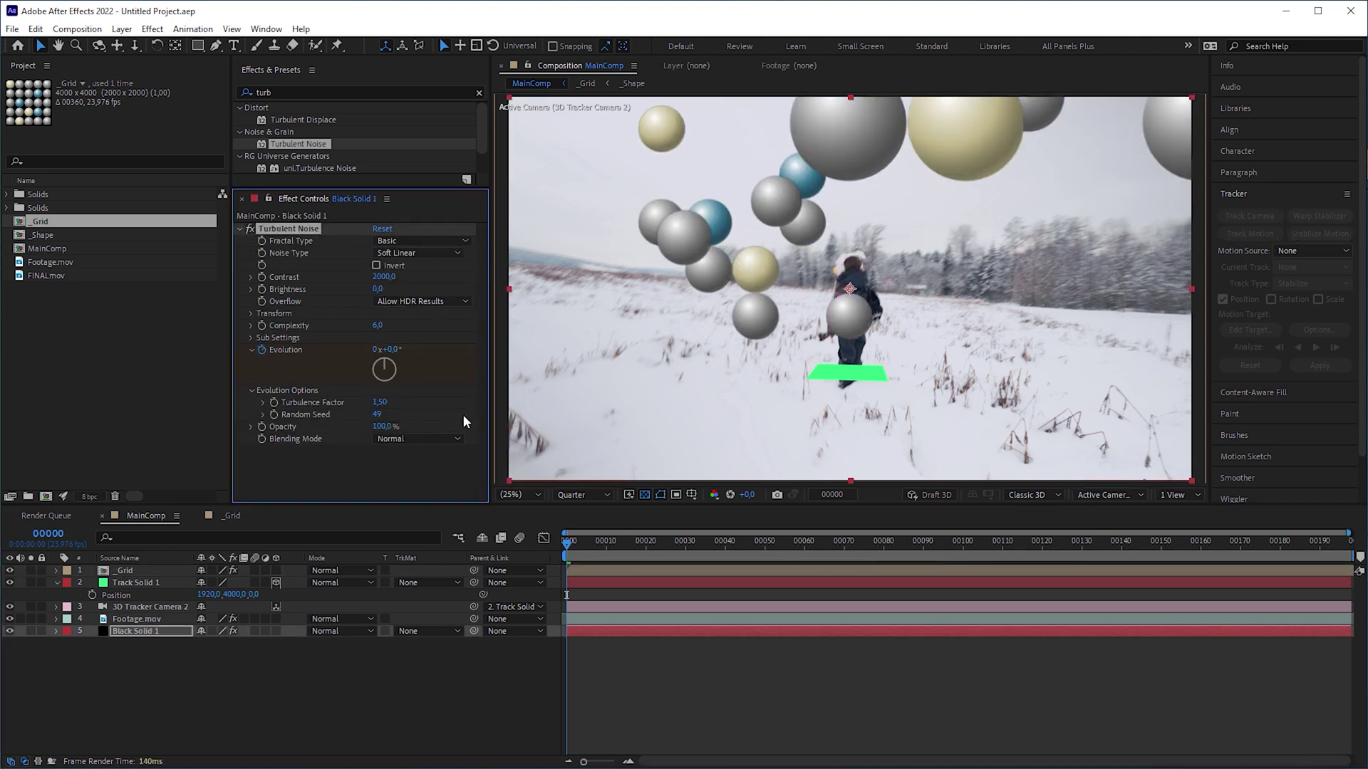
pyautogui.click(251, 314)
pyautogui.moveTo(369, 349); pyautogui.dragTo(399, 366)
pyautogui.press('space')
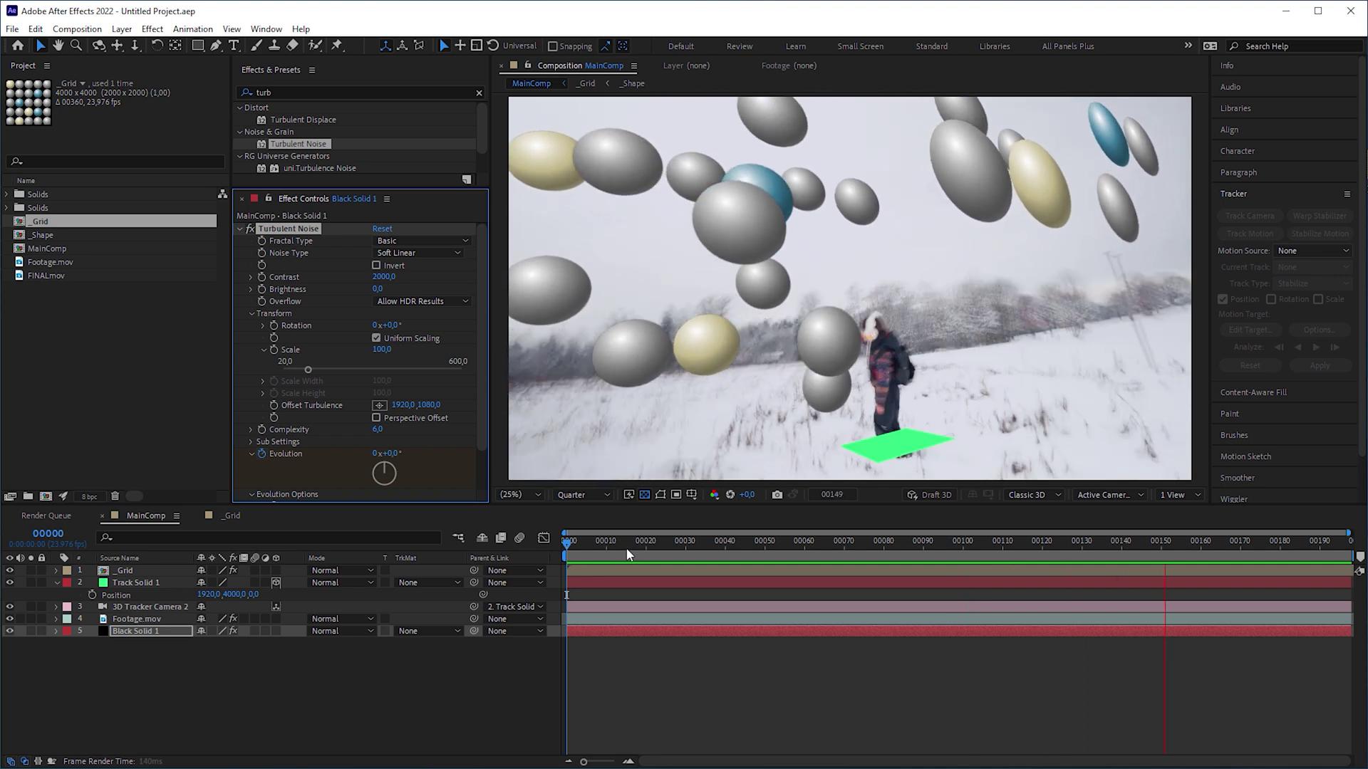
# Apply Solid Composite to the _Grid layer with a purple color at 32% opacity to reveal the card planes.
pyautogui.moveTo(632, 544); pyautogui.dragTo(742, 566)
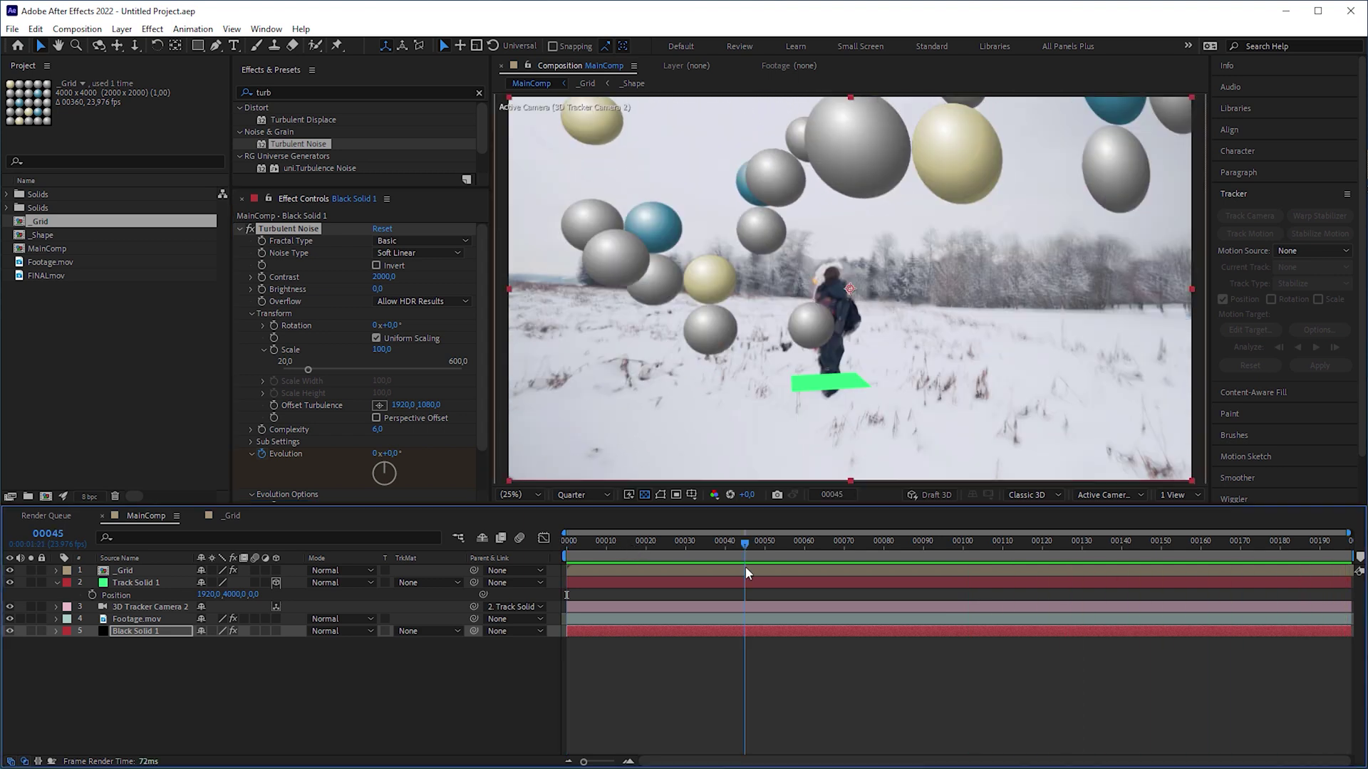
pyautogui.click(156, 570)
pyautogui.click(285, 93)
pyautogui.write('soli')
pyautogui.moveTo(298, 120); pyautogui.dragTo(343, 225)
pyautogui.click(379, 253)
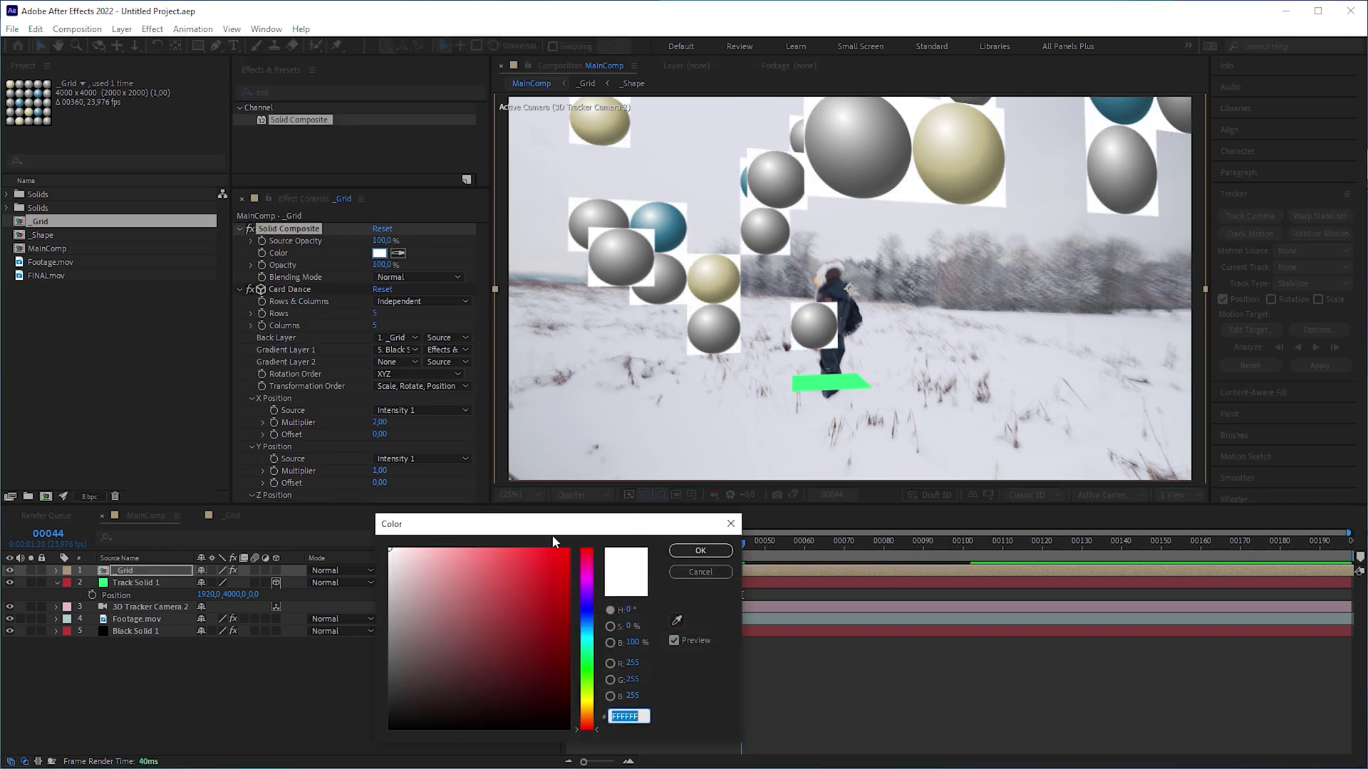
pyautogui.click(590, 589)
pyautogui.click(700, 550)
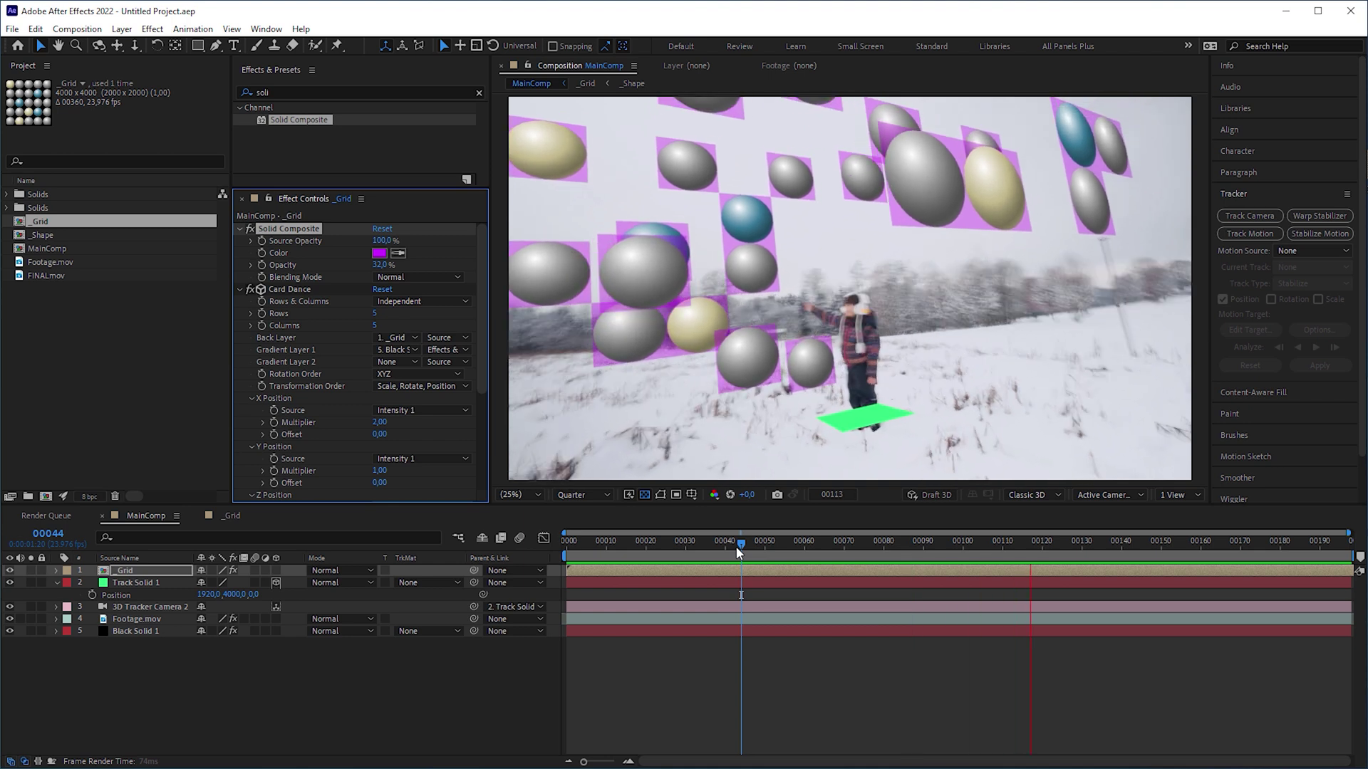
# Set Card Dance's Y Rotation offset to 27, checking at frames 103 and 182 that the cards face the camera.
pyautogui.press('space')
pyautogui.moveTo(482, 379); pyautogui.dragTo(494, 495)
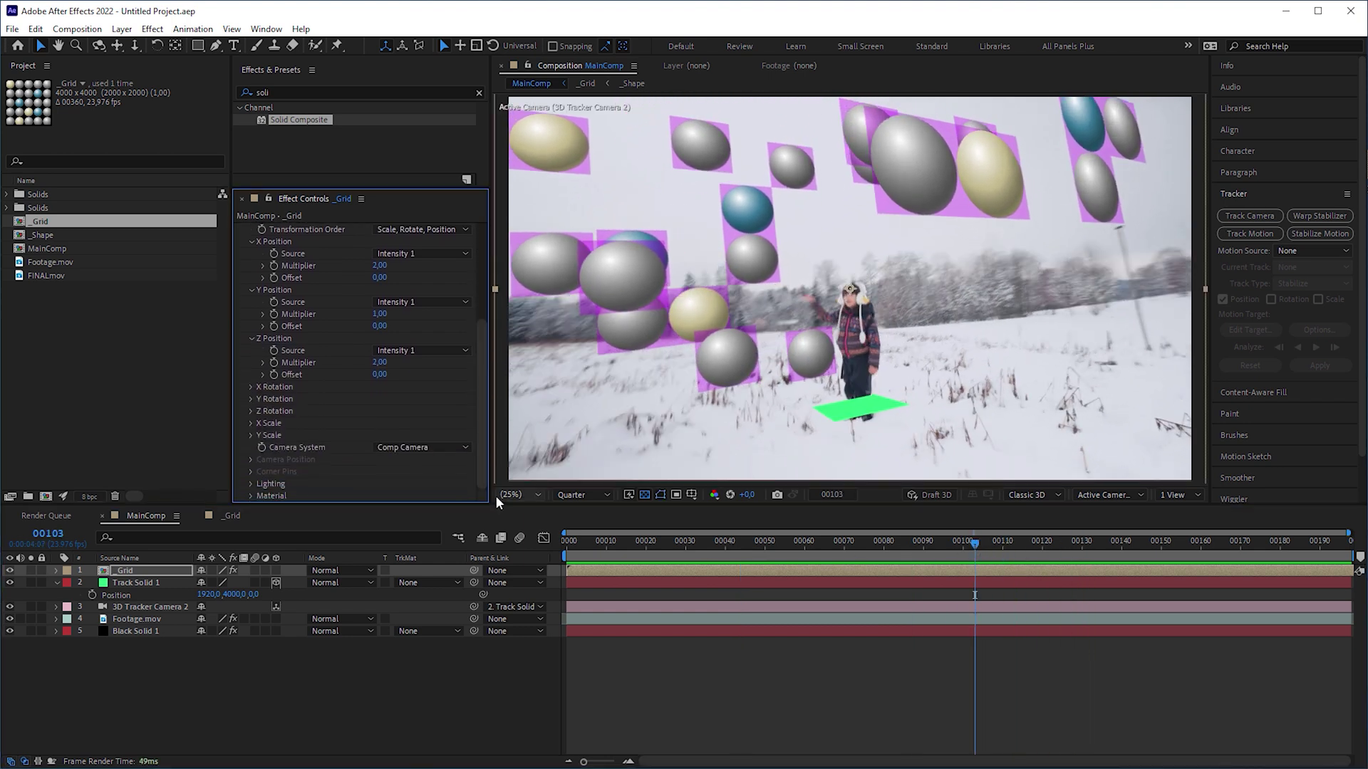
pyautogui.click(251, 399)
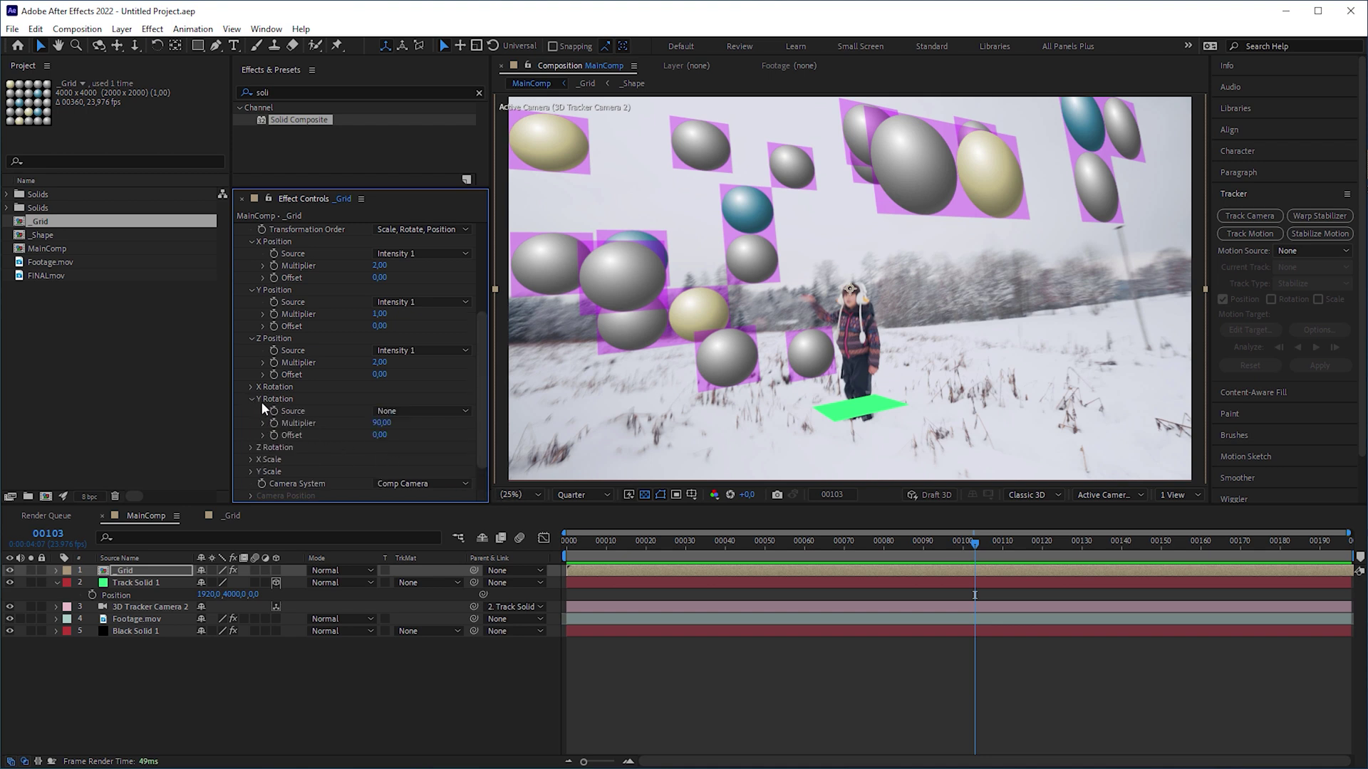
pyautogui.moveTo(382, 434); pyautogui.dragTo(411, 440)
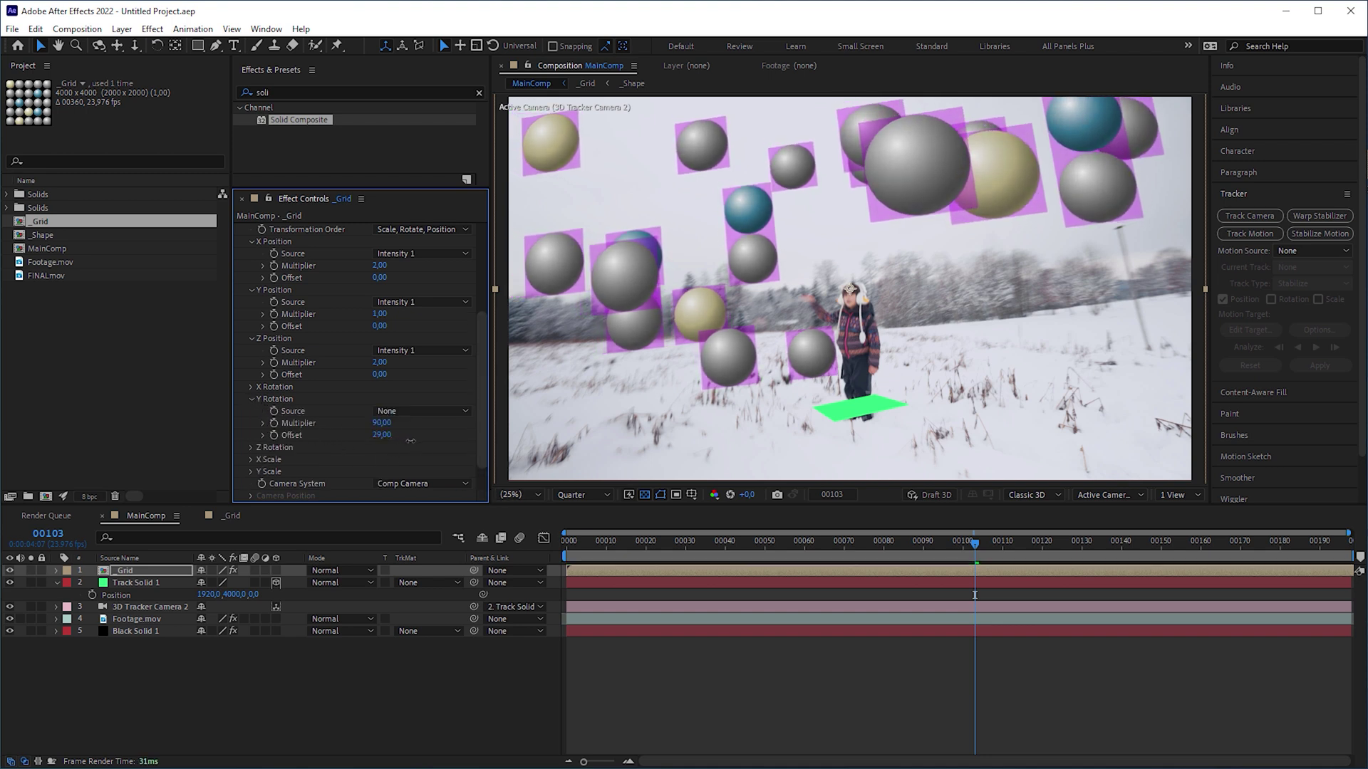
pyautogui.moveTo(995, 545); pyautogui.dragTo(1292, 566)
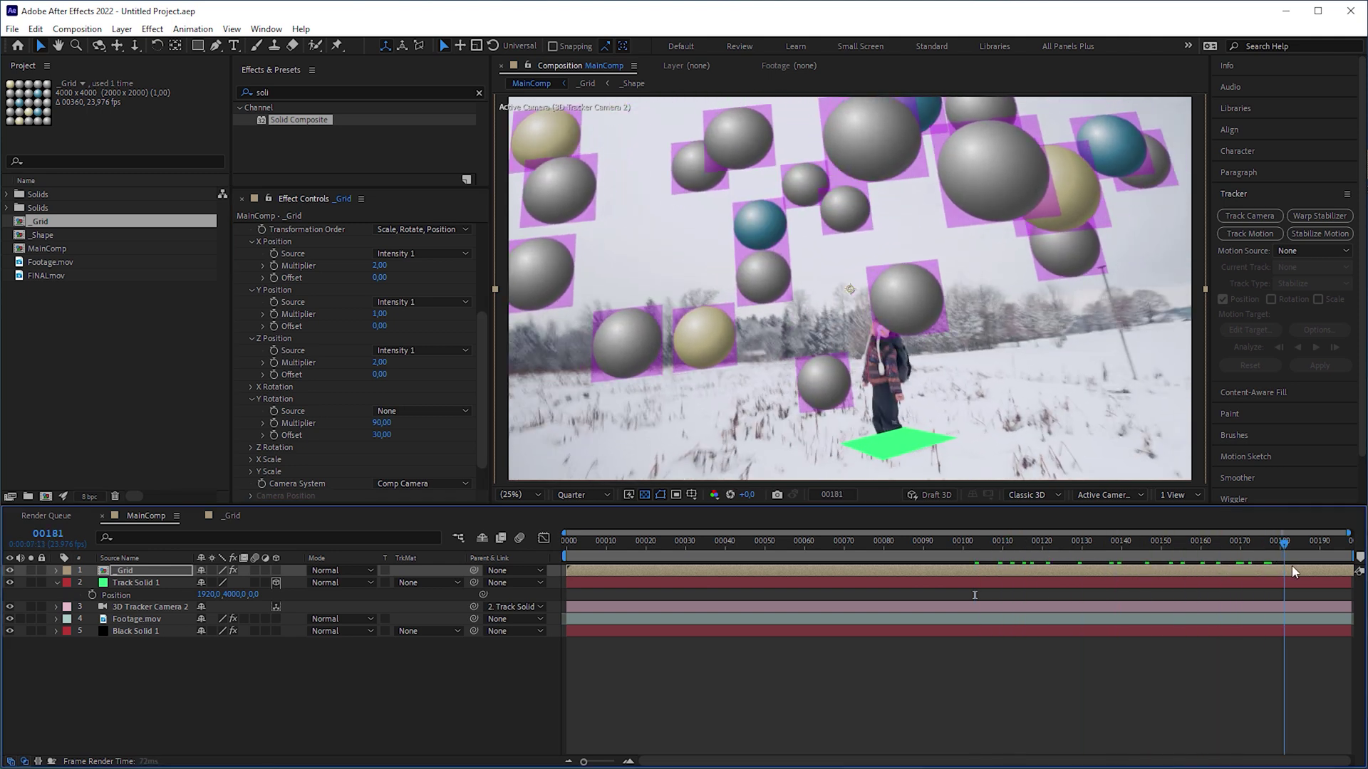
pyautogui.moveTo(388, 440)
pyautogui.mouseDown()
pyautogui.moveTo(404, 441)
pyautogui.moveTo(385, 440)
pyautogui.mouseUp()
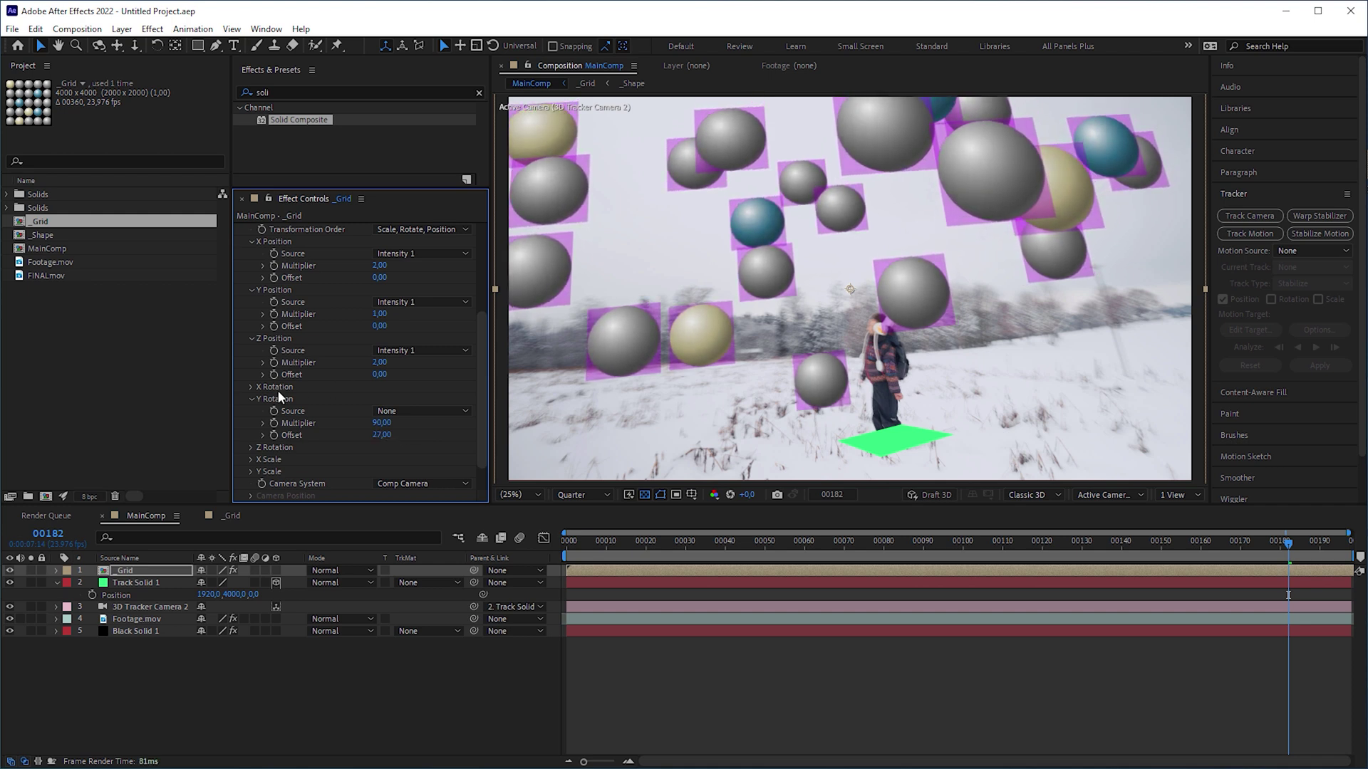
# Set Card Dance's X Rotation offset to 11 and its Z Rotation offset to -6.
pyautogui.click(251, 387)
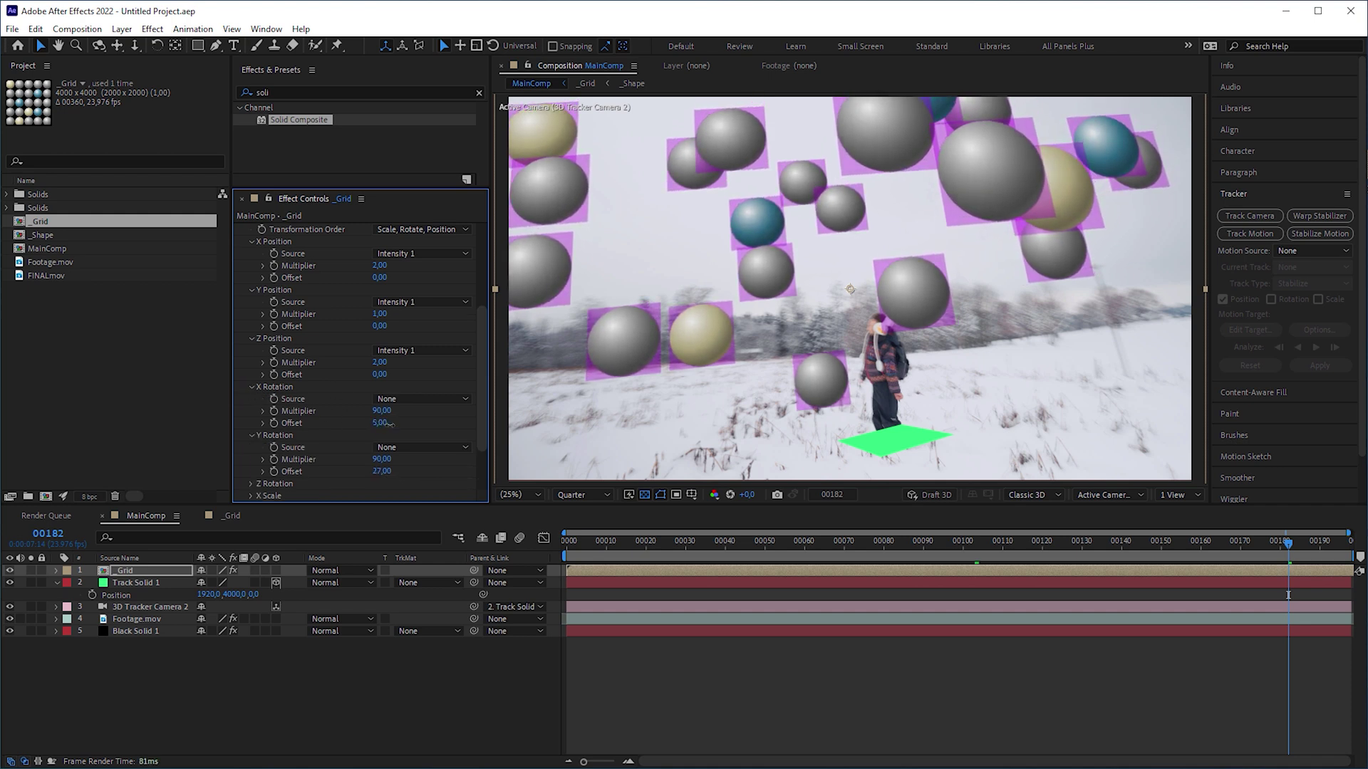
pyautogui.moveTo(380, 423); pyautogui.dragTo(390, 425)
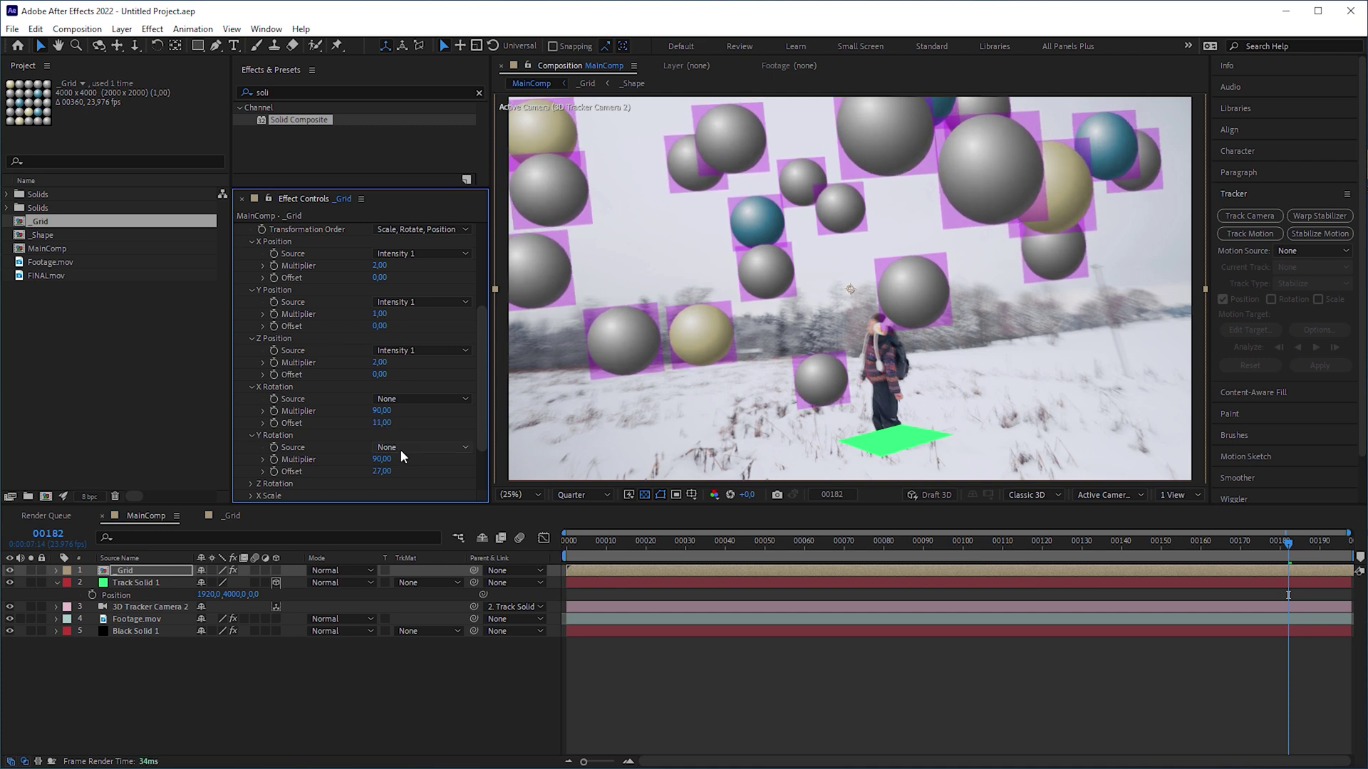
pyautogui.click(252, 484)
pyautogui.scroll(-1, 272, 483)
pyautogui.moveTo(380, 495); pyautogui.dragTo(378, 497)
pyautogui.moveTo(382, 497); pyautogui.dragTo(385, 498)
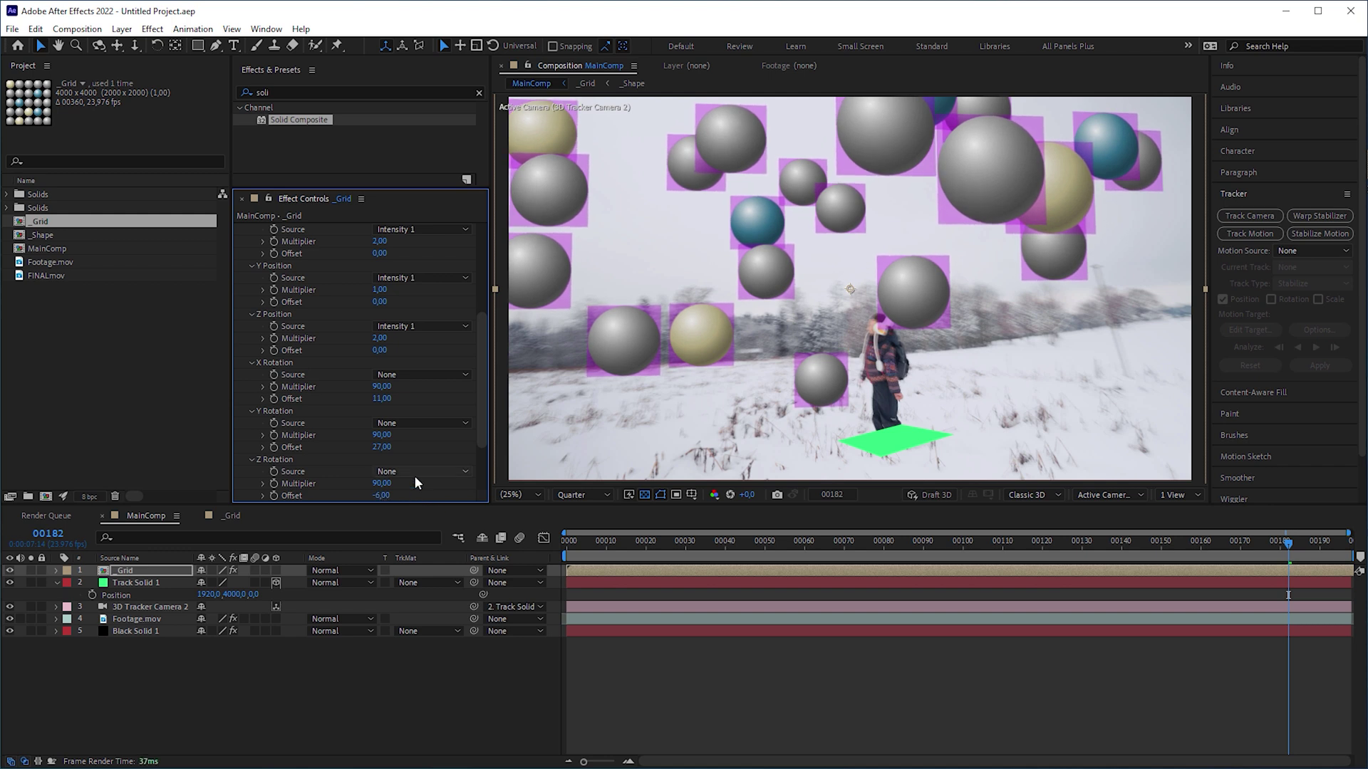
# Duplicate Track Solid 1 and set the copy's Auto-Orientation to Orient Towards Camera.
pyautogui.click(153, 583)
pyautogui.hotkey('ctrl', 'd')
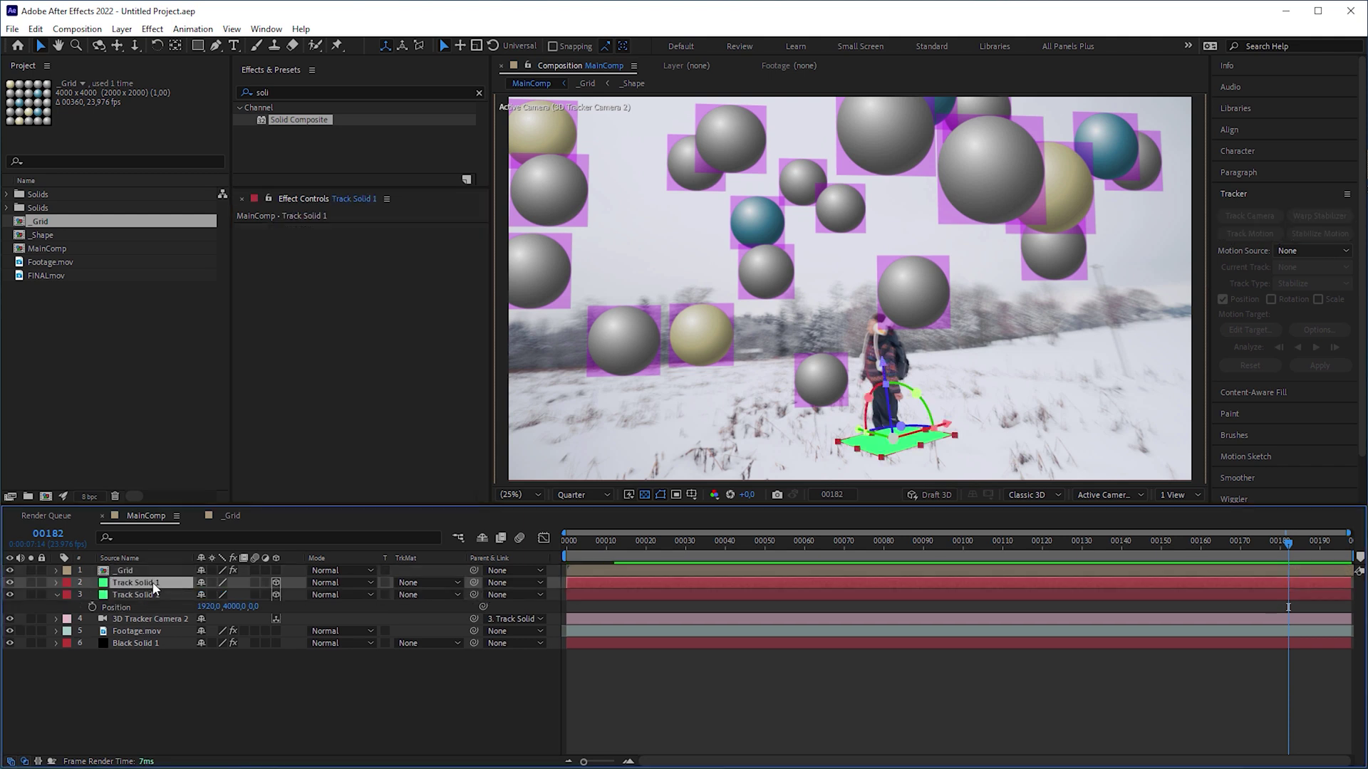
pyautogui.click(129, 31)
pyautogui.moveTo(174, 198)
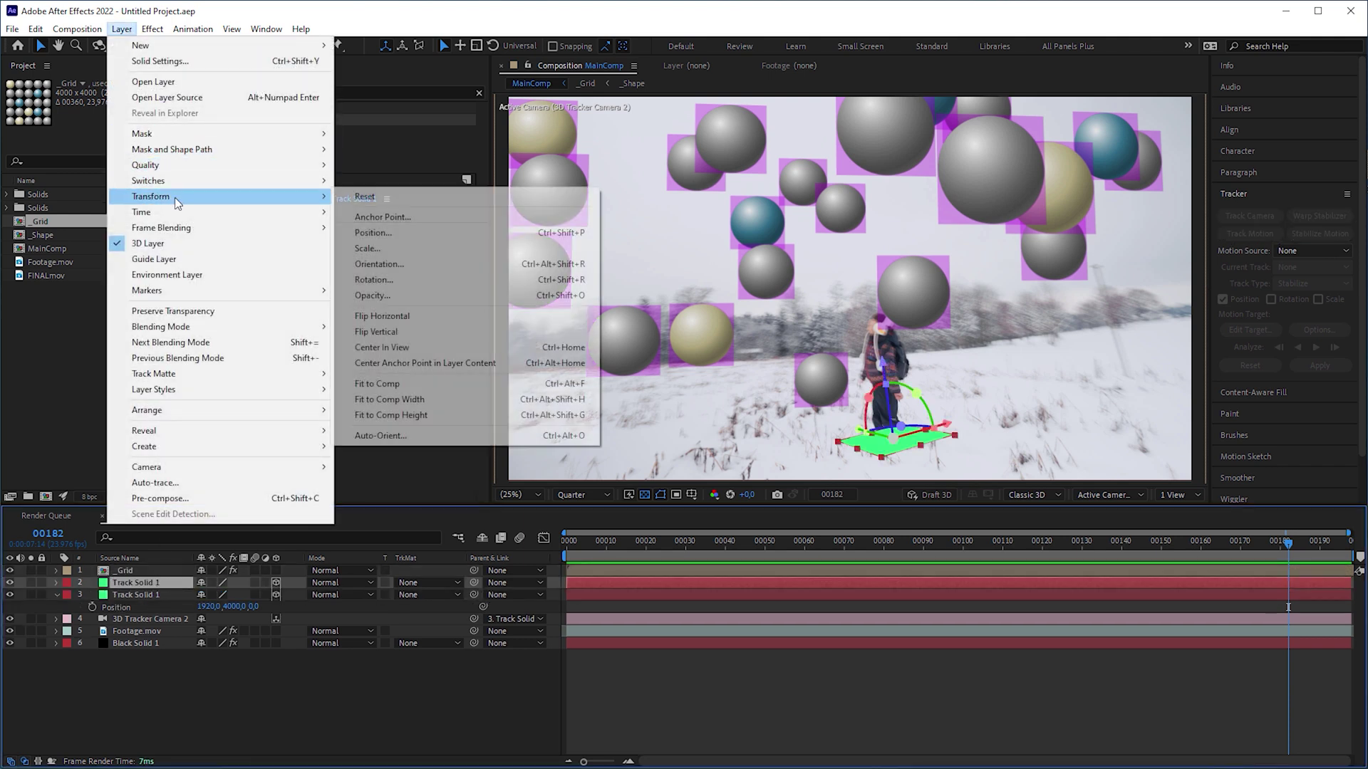
pyautogui.click(441, 432)
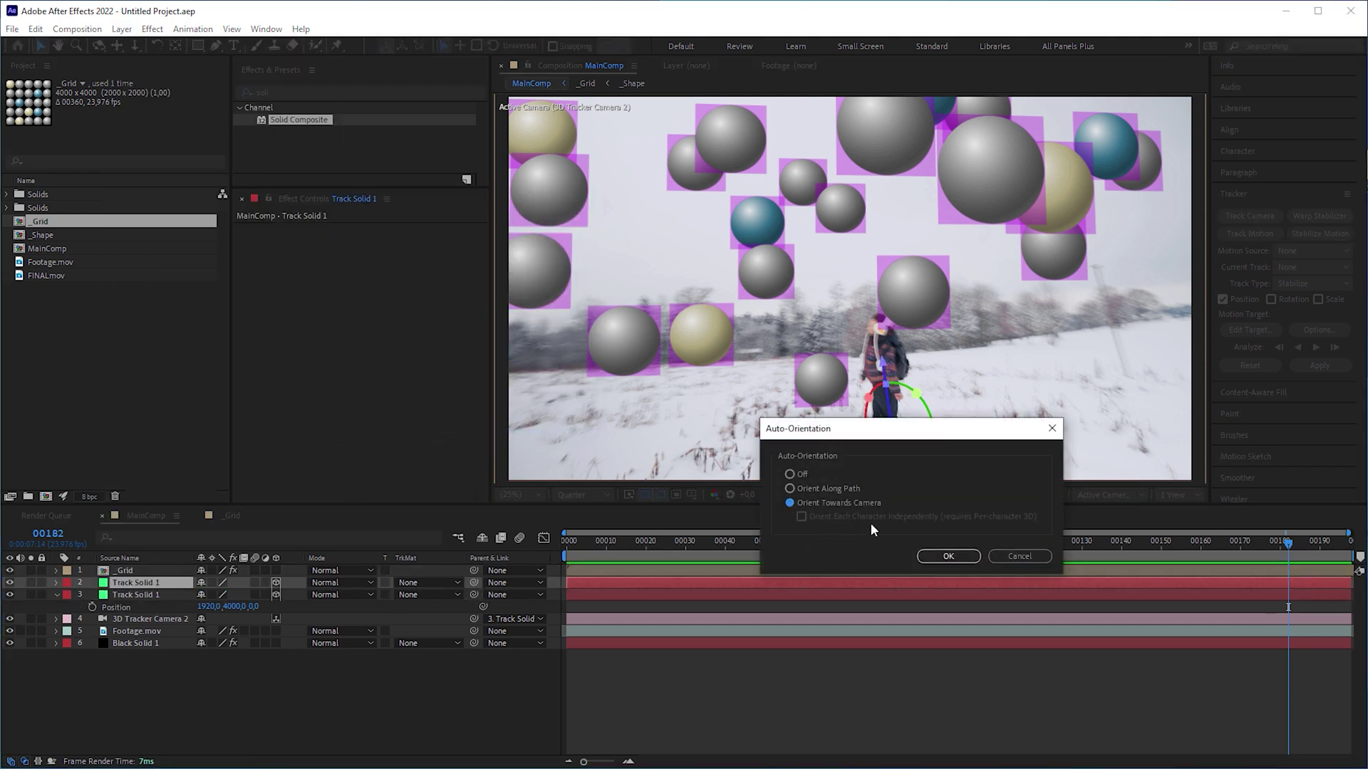
pyautogui.click(948, 556)
# Raise the duplicated solid to Y position 2250 with X Rotation at 90°, and check its facing from frame 197 back to frame 25.
pyautogui.press('p')
pyautogui.moveTo(1287, 543); pyautogui.dragTo(1347, 543)
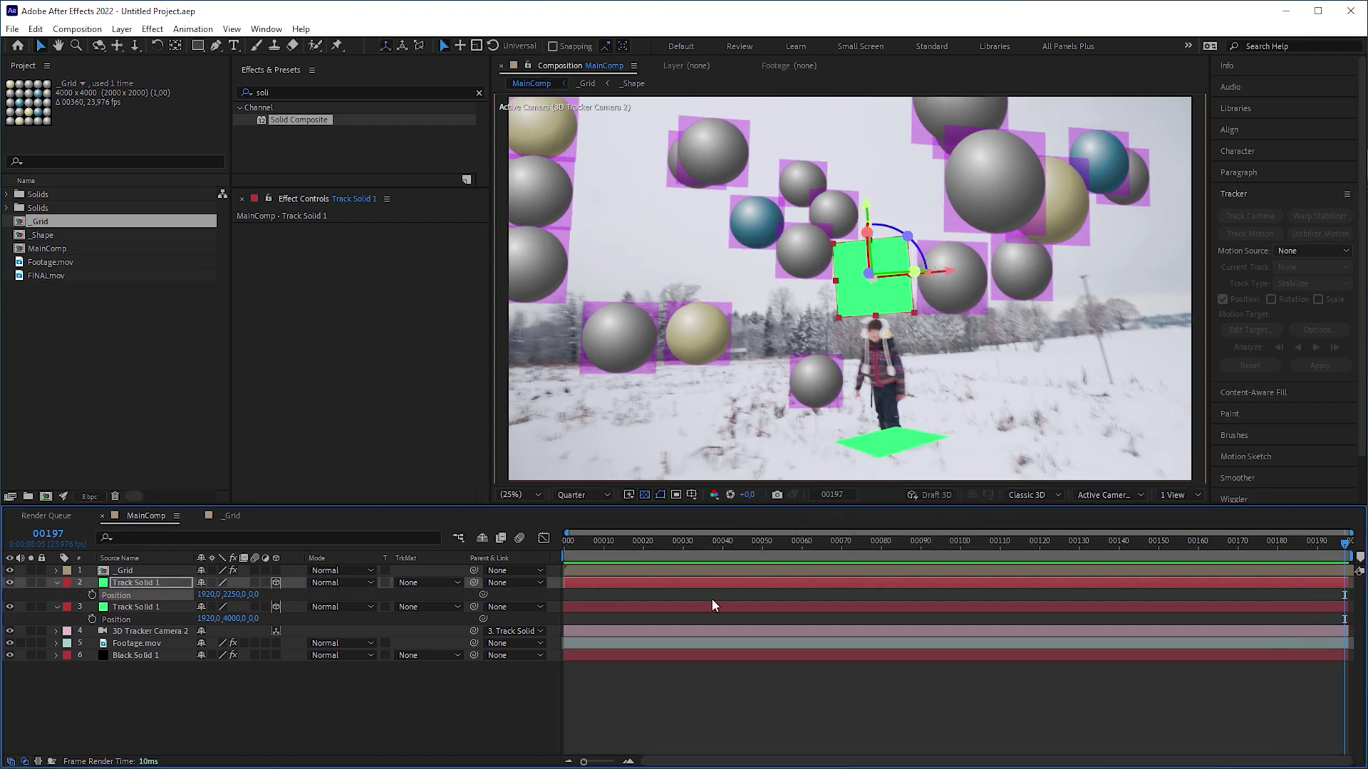
pyautogui.press('r')
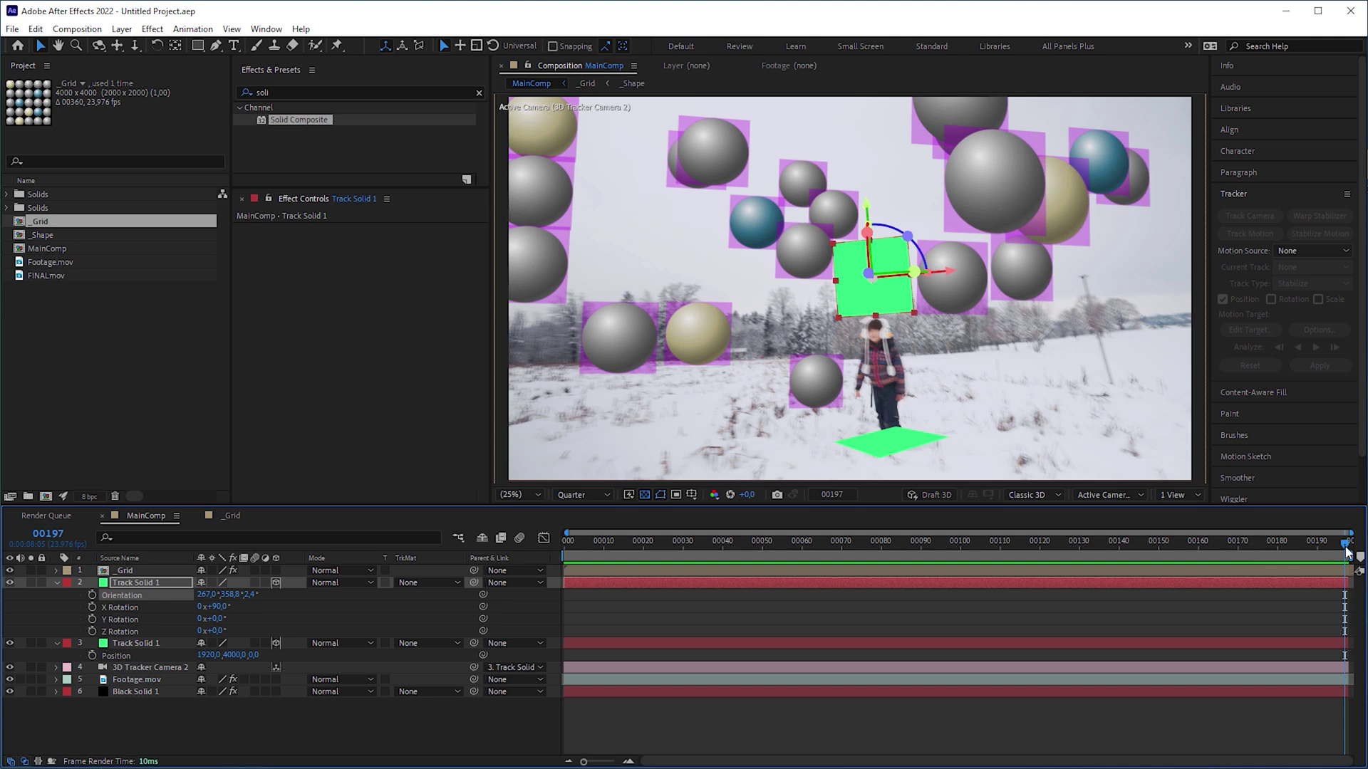
pyautogui.moveTo(1345, 549); pyautogui.dragTo(663, 566)
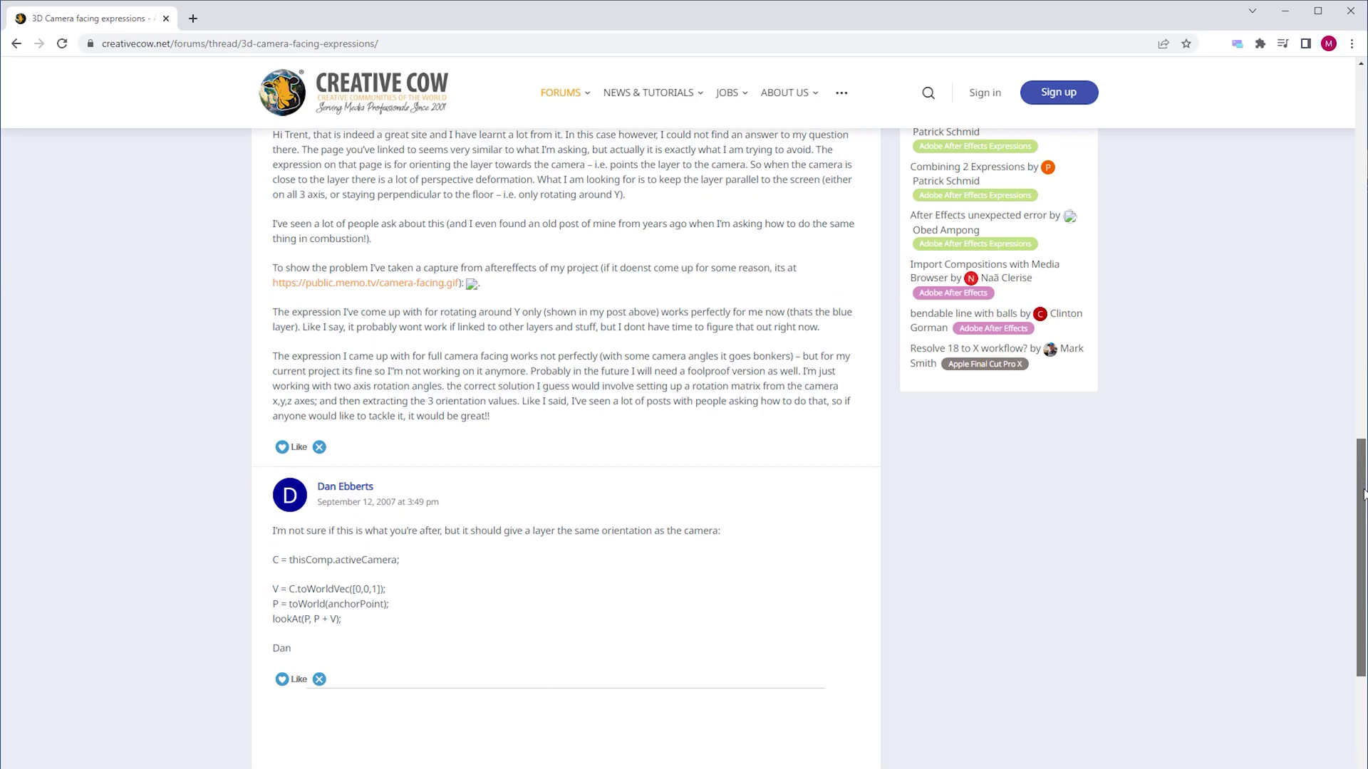
# Switch to the Creative COW thread on 3D camera facing expressions and copy the expression matching a layer's orientation to the active camera.
pyautogui.scroll(-3, 1364, 525)
pyautogui.moveTo(1365, 526); pyautogui.dragTo(1364, 532)
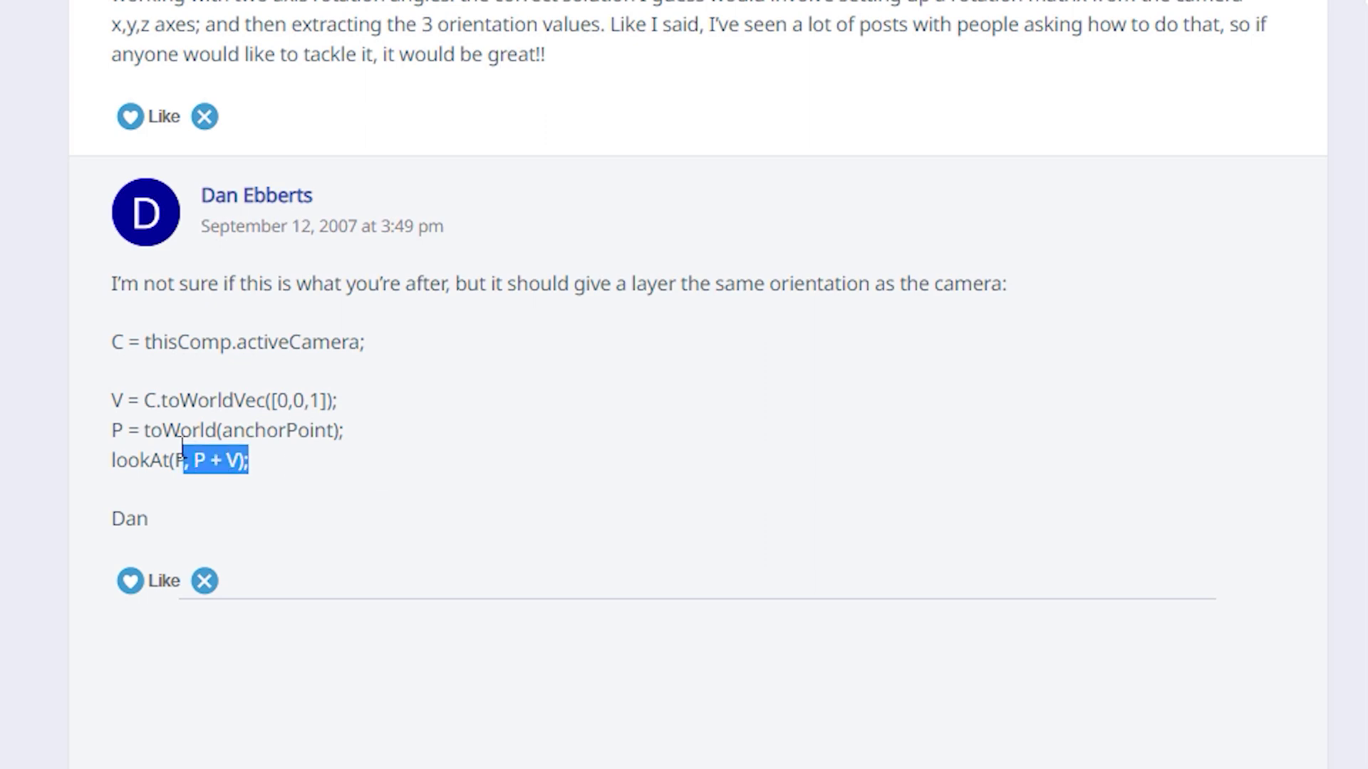
pyautogui.moveTo(183, 449); pyautogui.dragTo(94, 339)
pyautogui.hotkey('ctrl', 'c')
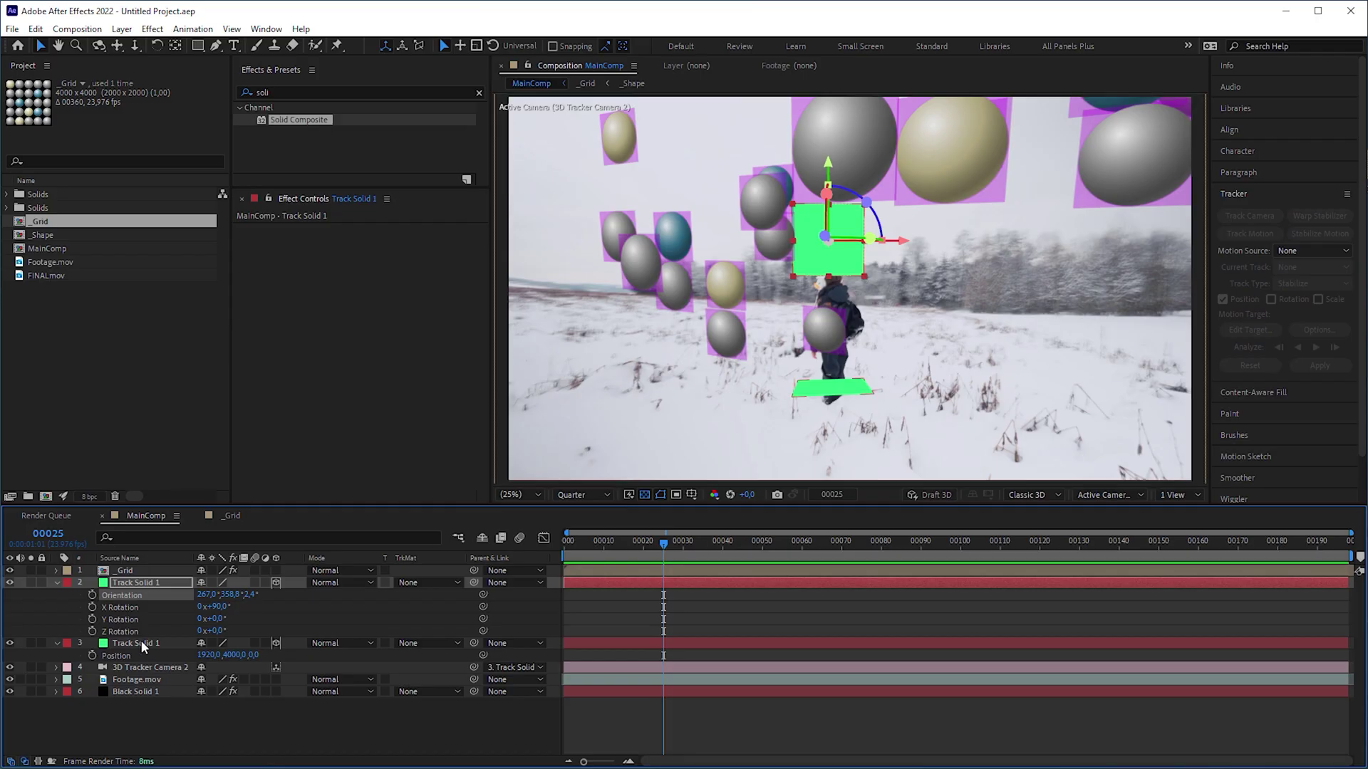
# Duplicate the ground Track Solid 1 and paste the copied activeCamera lookAt expression onto the copy's Orientation.
pyautogui.click(142, 644)
pyautogui.hotkey('ctrl', 'd')
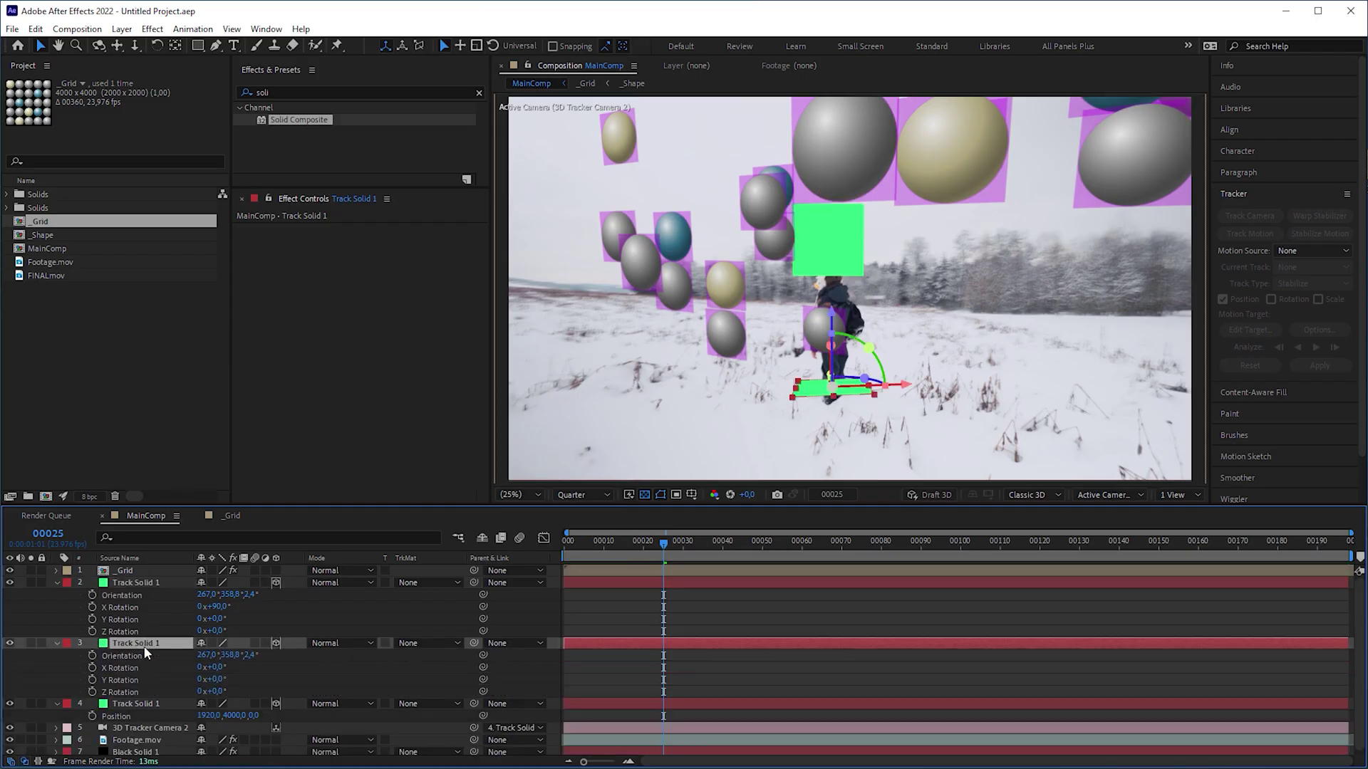
pyautogui.keyDown('alt'); pyautogui.click(91, 656); pyautogui.keyUp('alt')
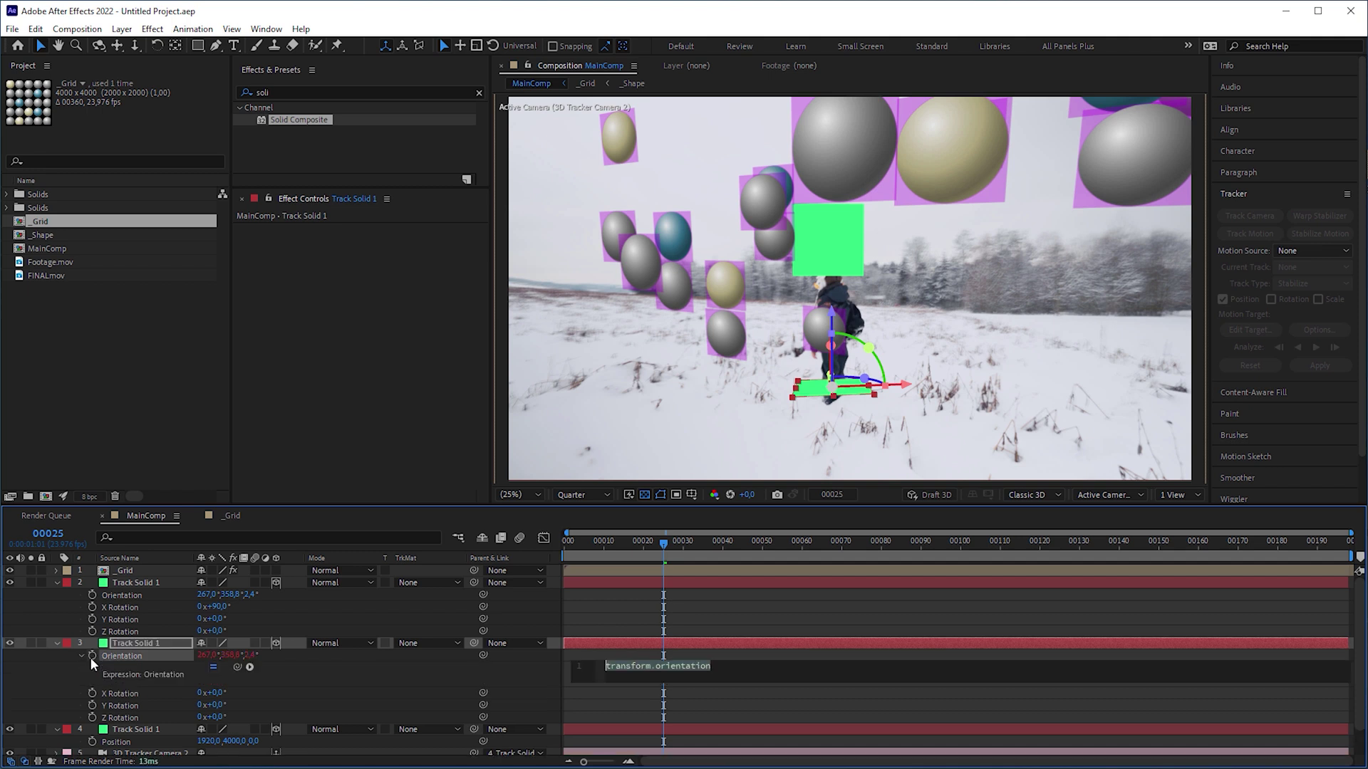
pyautogui.hotkey('ctrl', 'v')
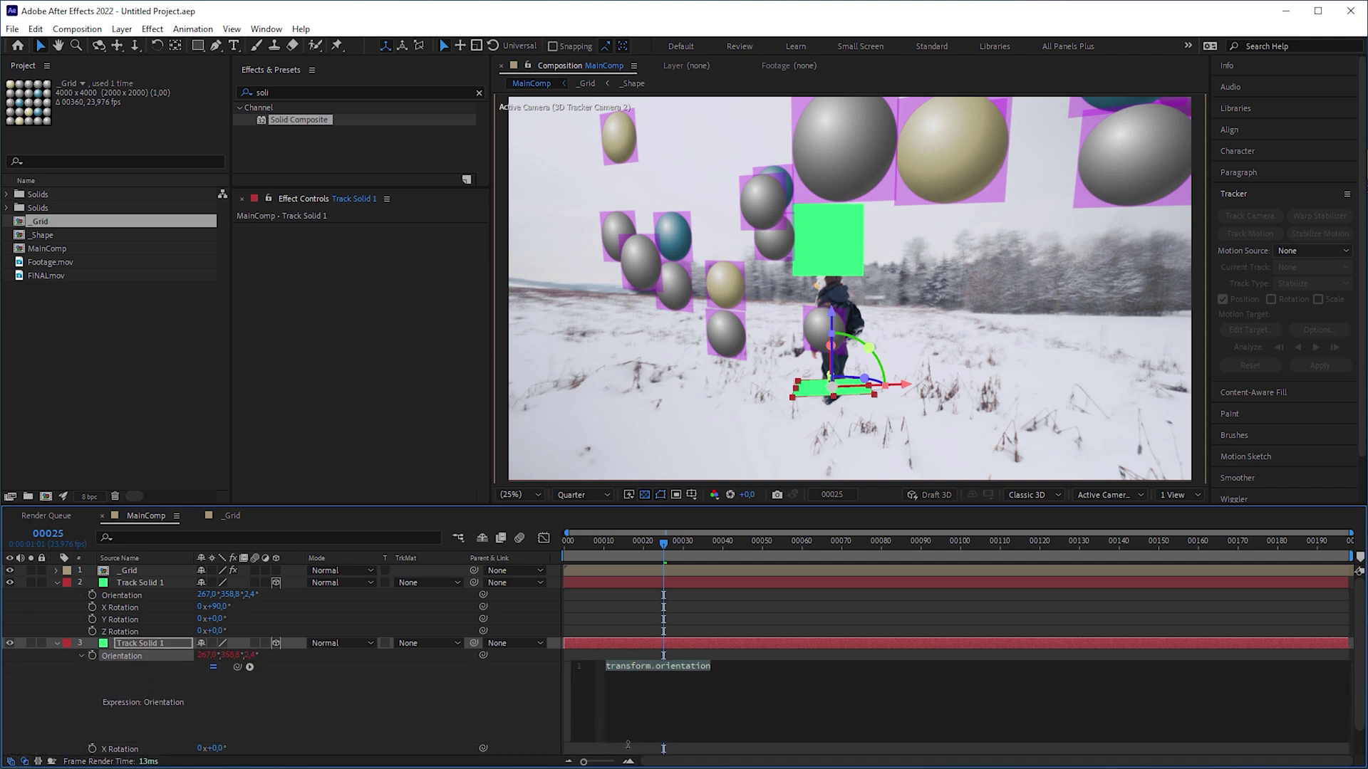
pyautogui.click(716, 727)
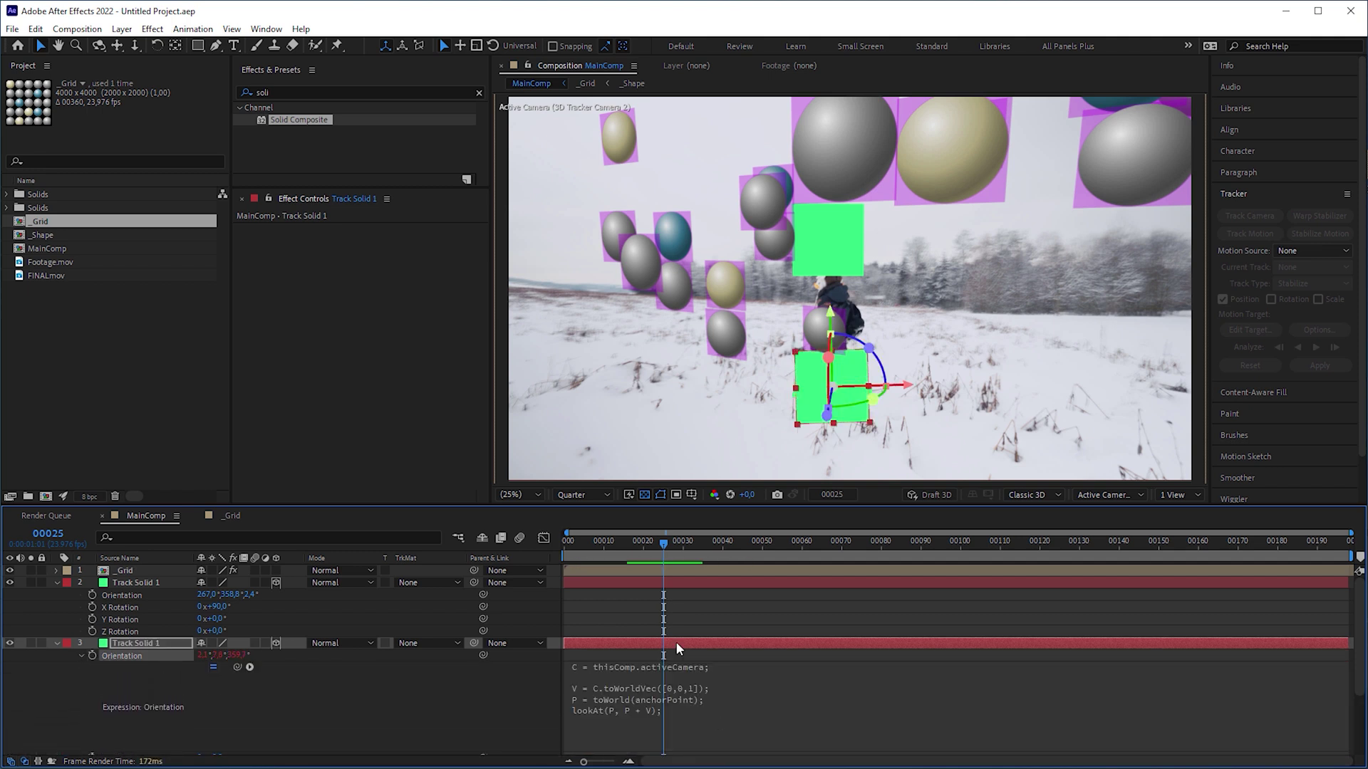
# At frame 0, move the auto-oriented solid sideways and down, then slide the expression-driven solid along X to compare how both face the camera.
pyautogui.moveTo(661, 545); pyautogui.dragTo(565, 514)
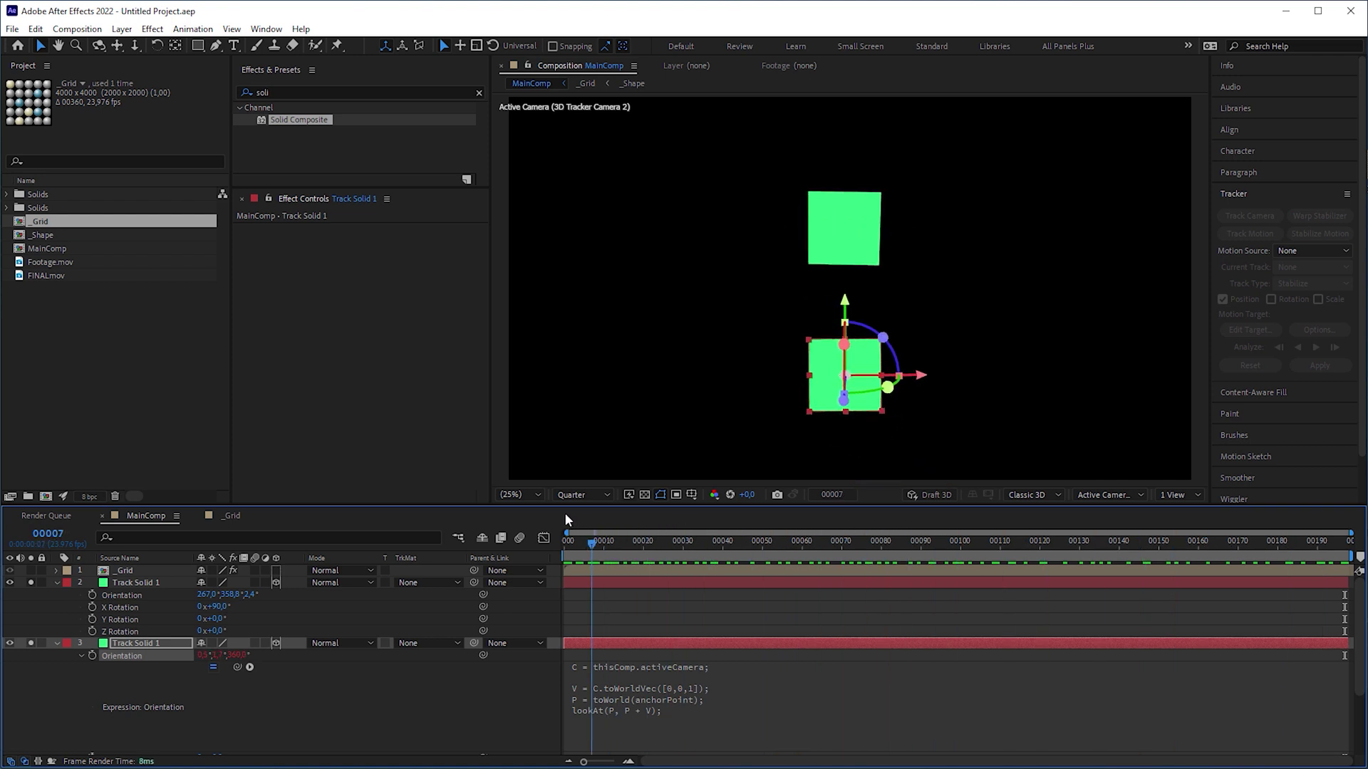
pyautogui.moveTo(919, 228); pyautogui.dragTo(665, 227)
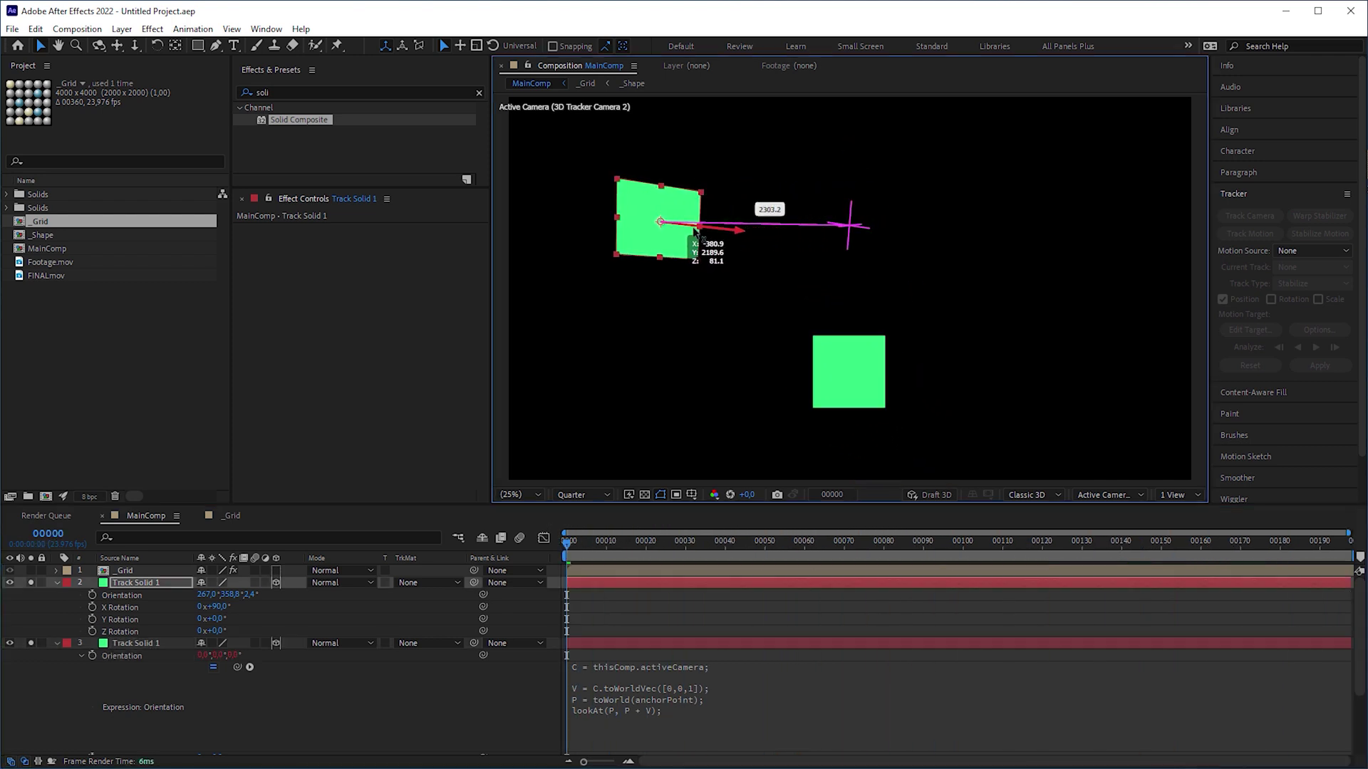
pyautogui.moveTo(592, 153); pyautogui.dragTo(590, 278)
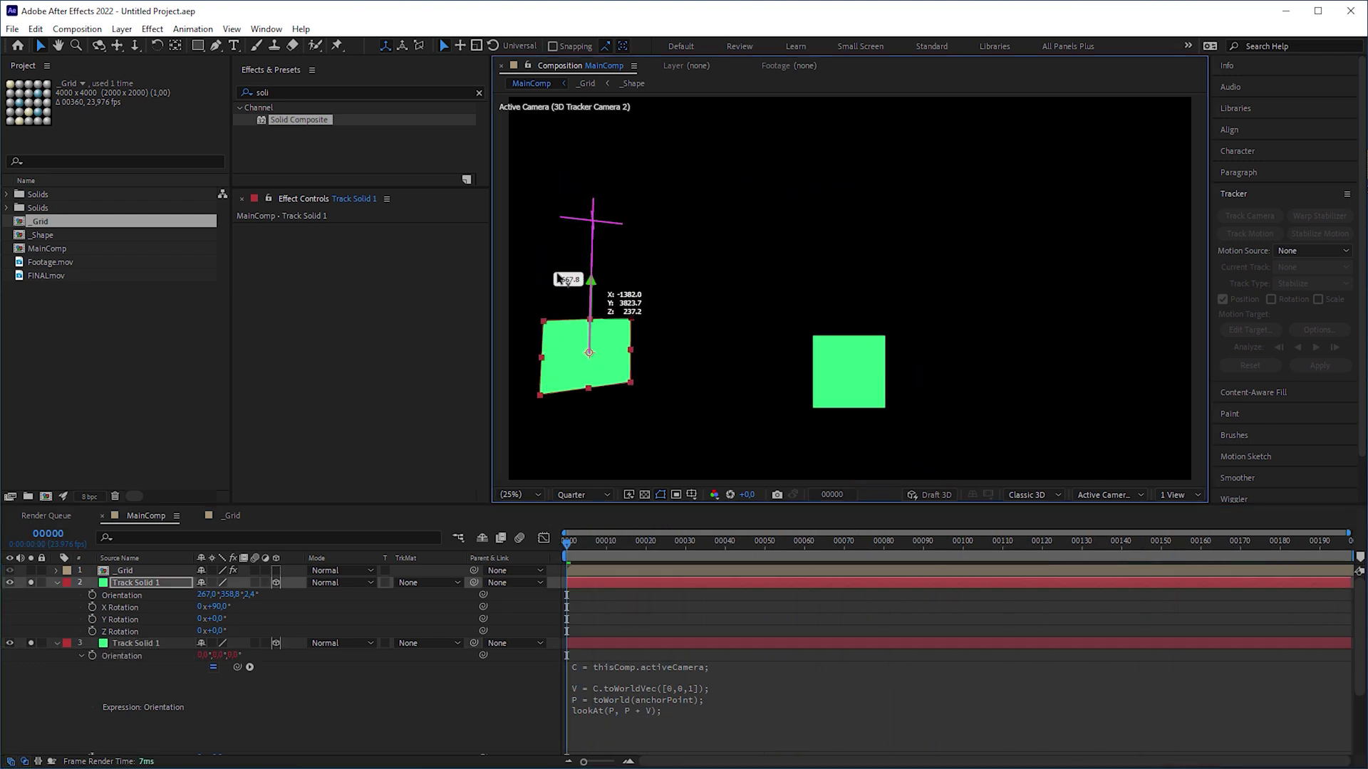
pyautogui.moveTo(668, 346); pyautogui.dragTo(696, 341)
pyautogui.click(849, 381)
pyautogui.moveTo(929, 374); pyautogui.dragTo(1019, 392)
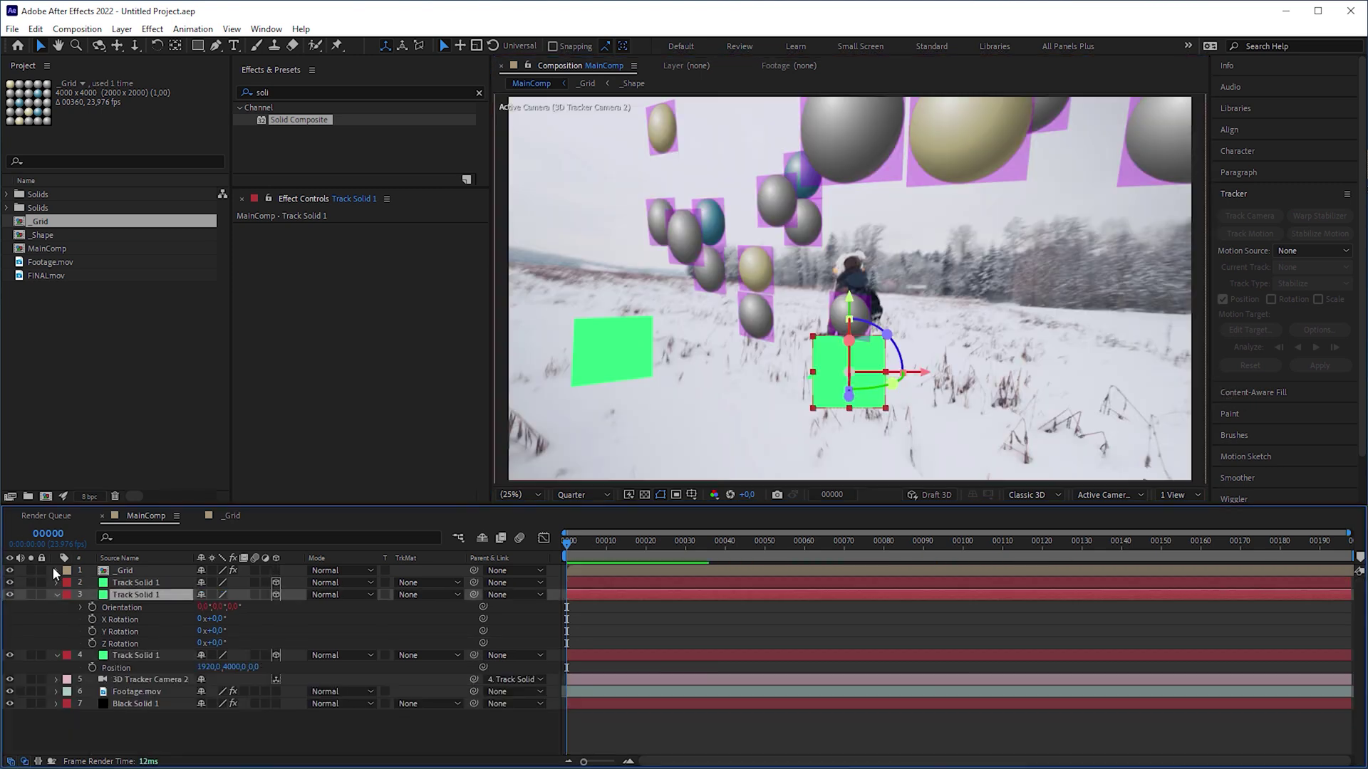
# Link Card Dance's X Rotation offset on _Grid to the expression-driven solid with thisComp.layer("Track Solid 2").transform.orientation[0].
pyautogui.click(56, 571)
pyautogui.click(70, 583)
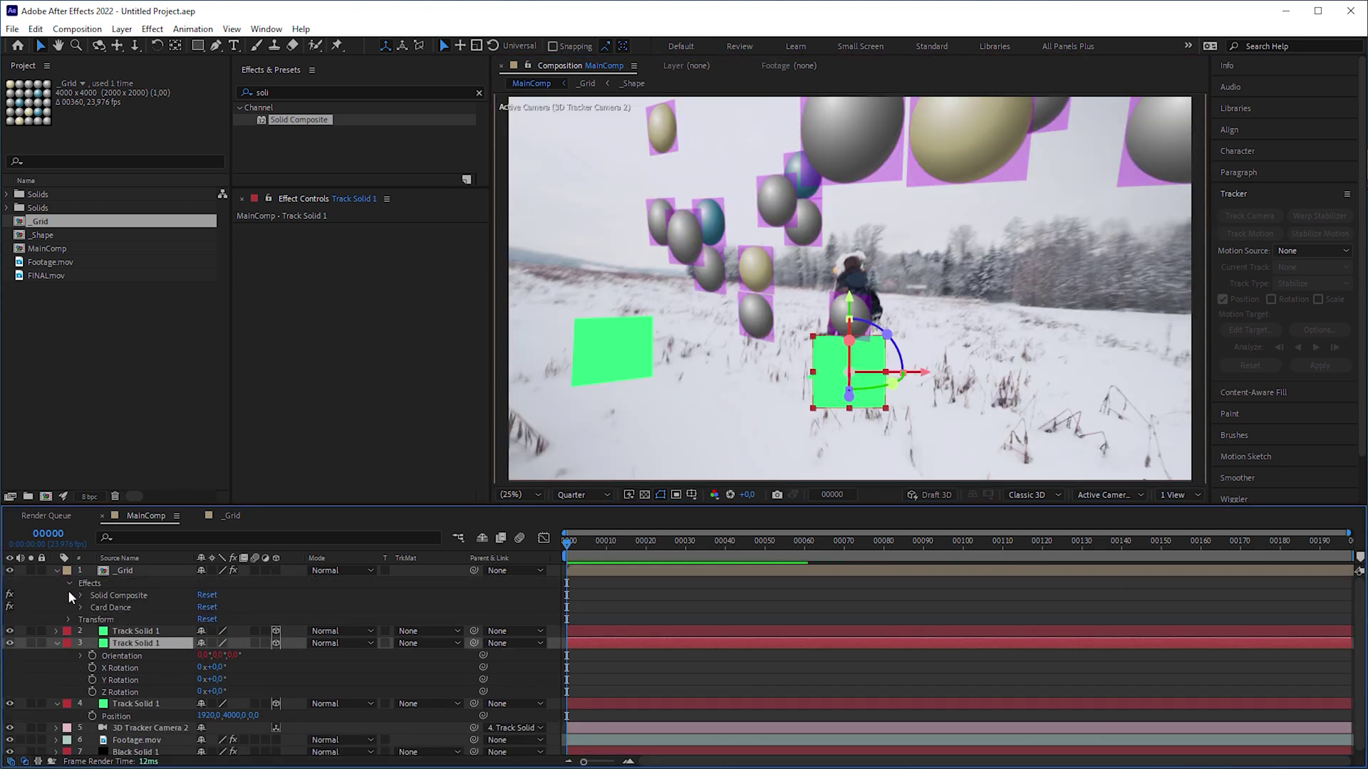
pyautogui.click(80, 607)
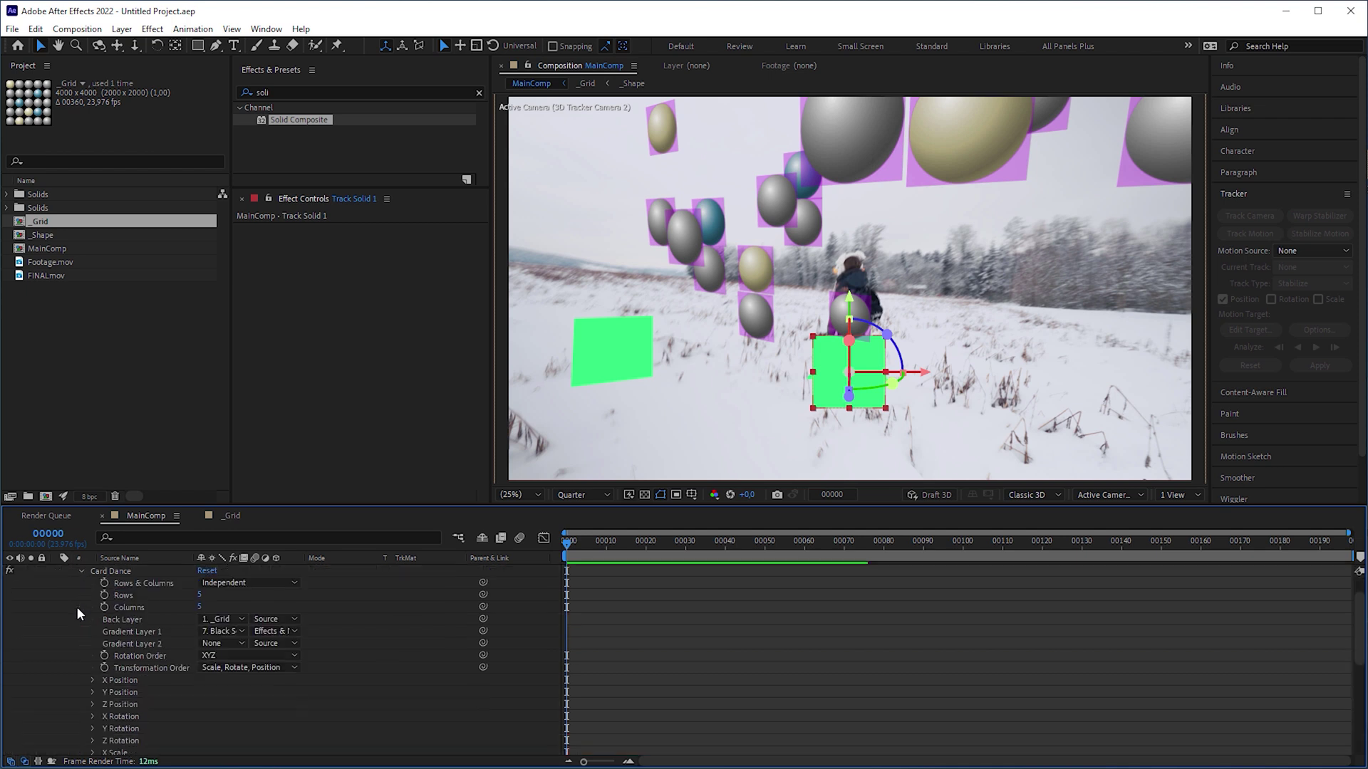
pyautogui.click(91, 716)
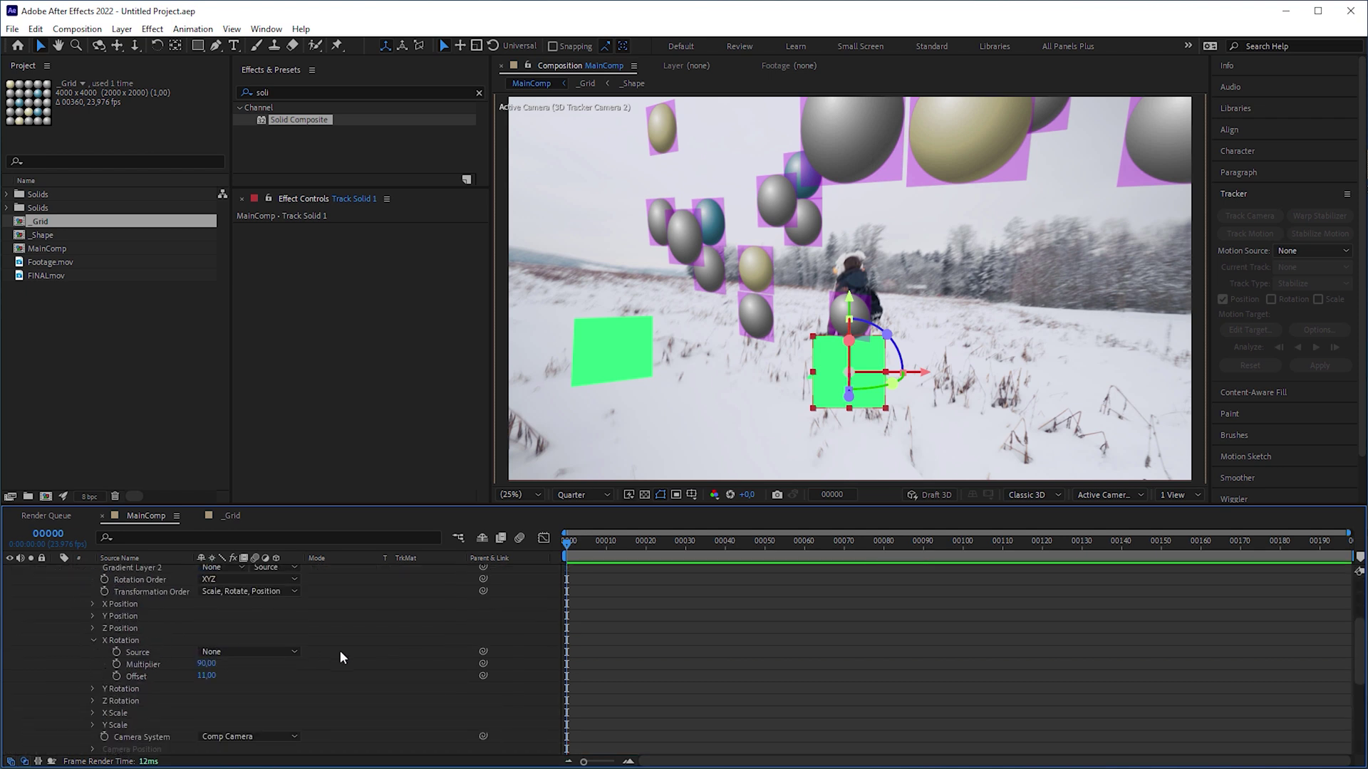
pyautogui.moveTo(485, 678); pyautogui.dragTo(148, 705)
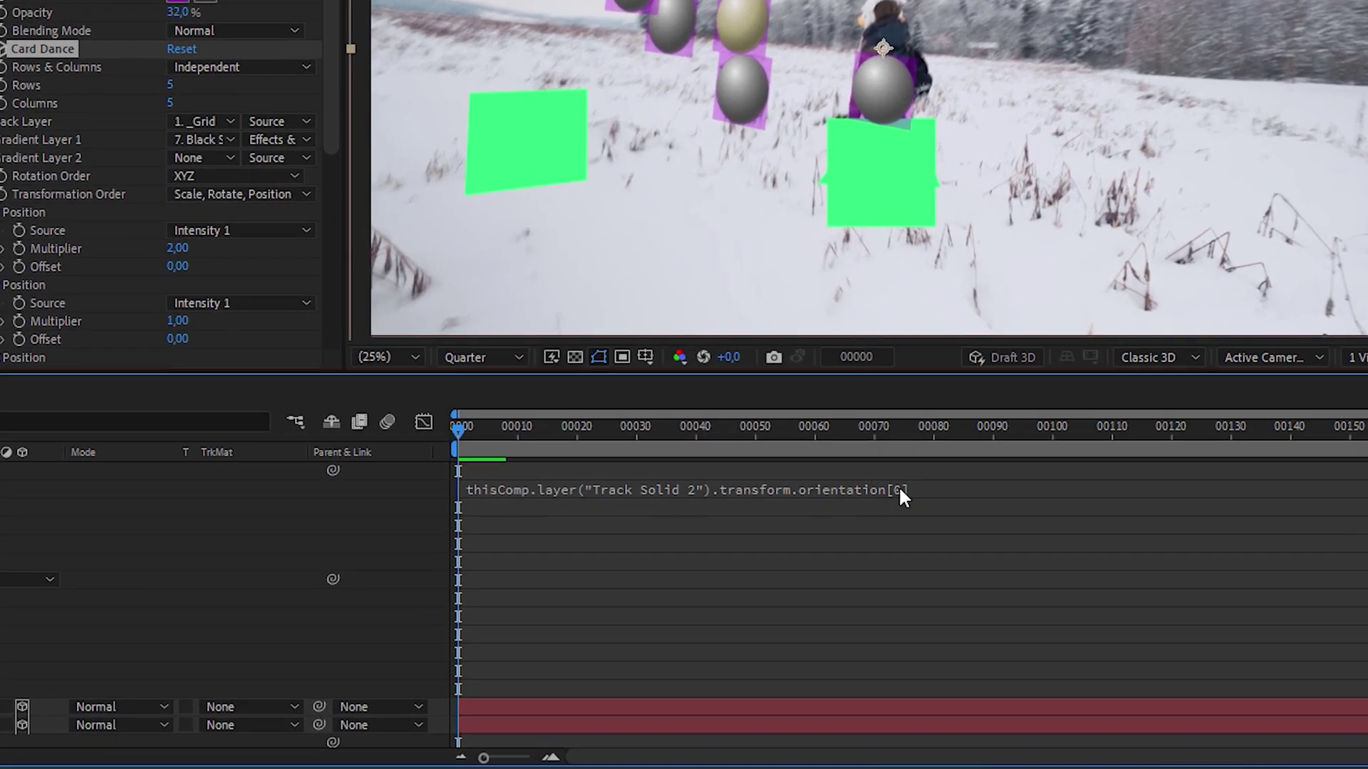
# Copy the X Rotation offset expression to Card Dance's Y Rotation offset and change its index to orientation[1].
pyautogui.doubleClick(925, 486)
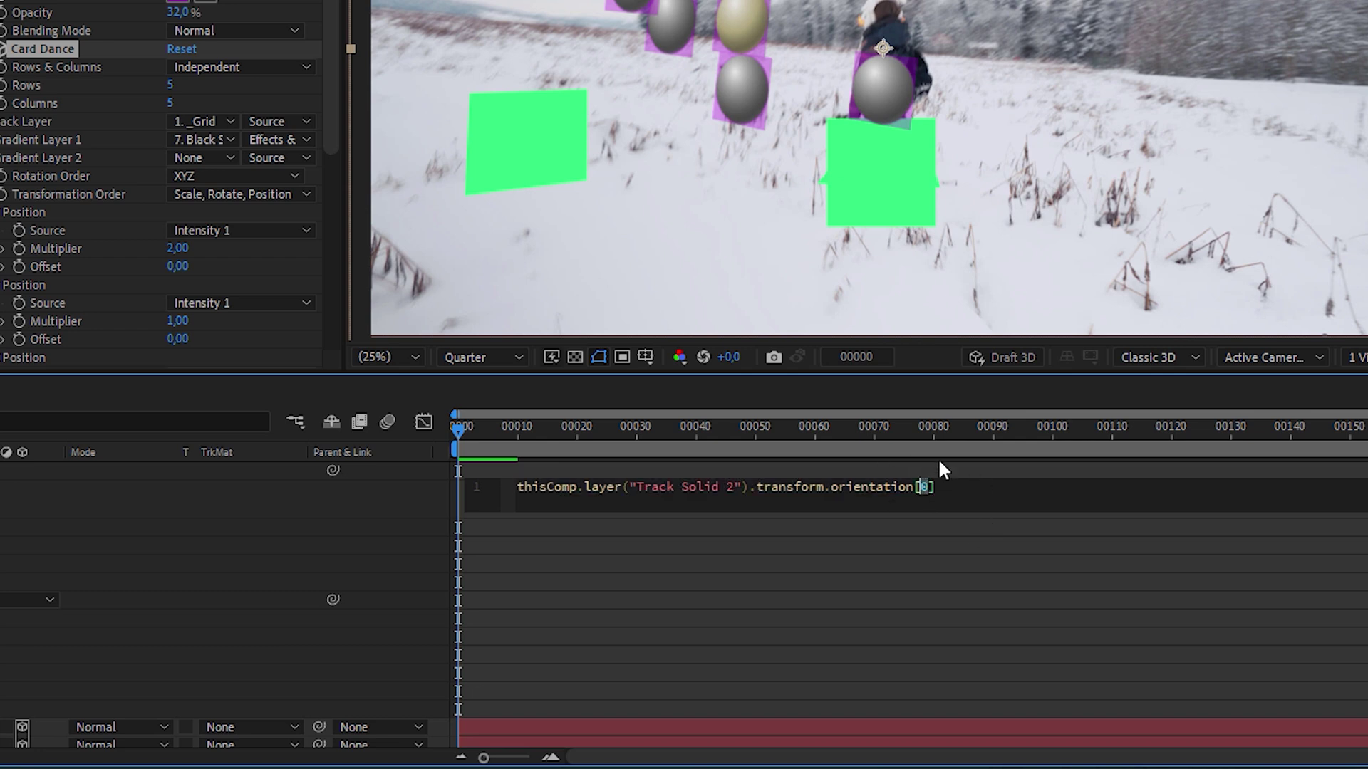
pyautogui.moveTo(857, 472); pyautogui.dragTo(574, 462)
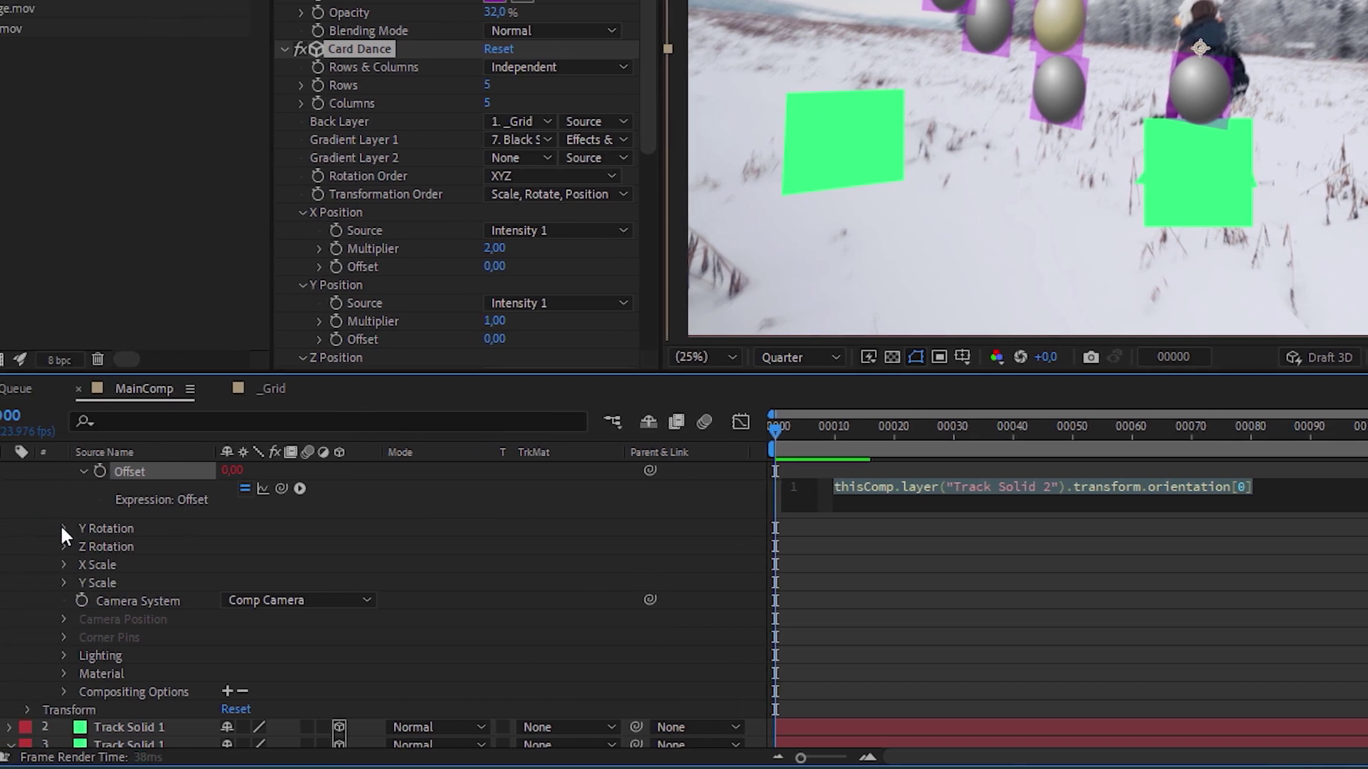
pyautogui.click(65, 528)
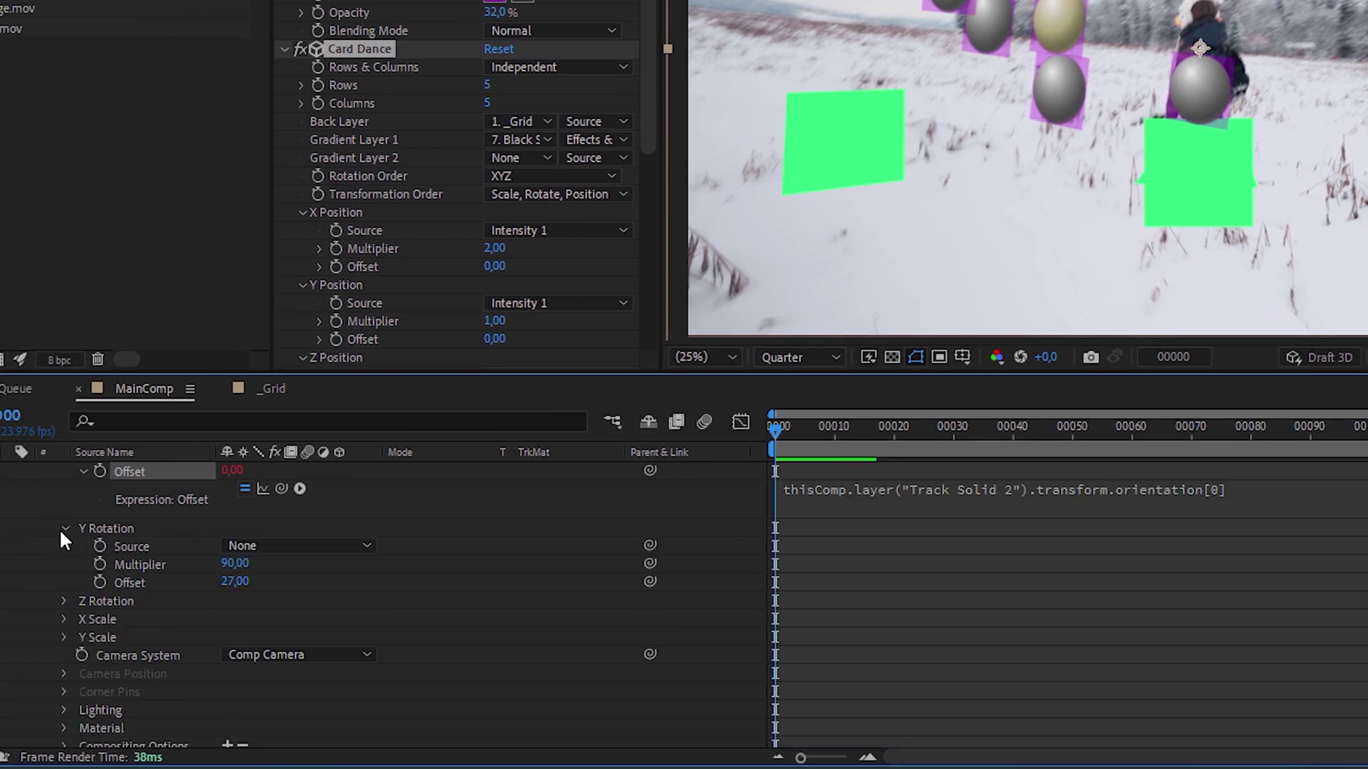
pyautogui.keyDown('alt'); pyautogui.click(99, 582); pyautogui.keyUp('alt')
pyautogui.write('thisComp.layer("Track Solid 2").transform.orientation[0]')
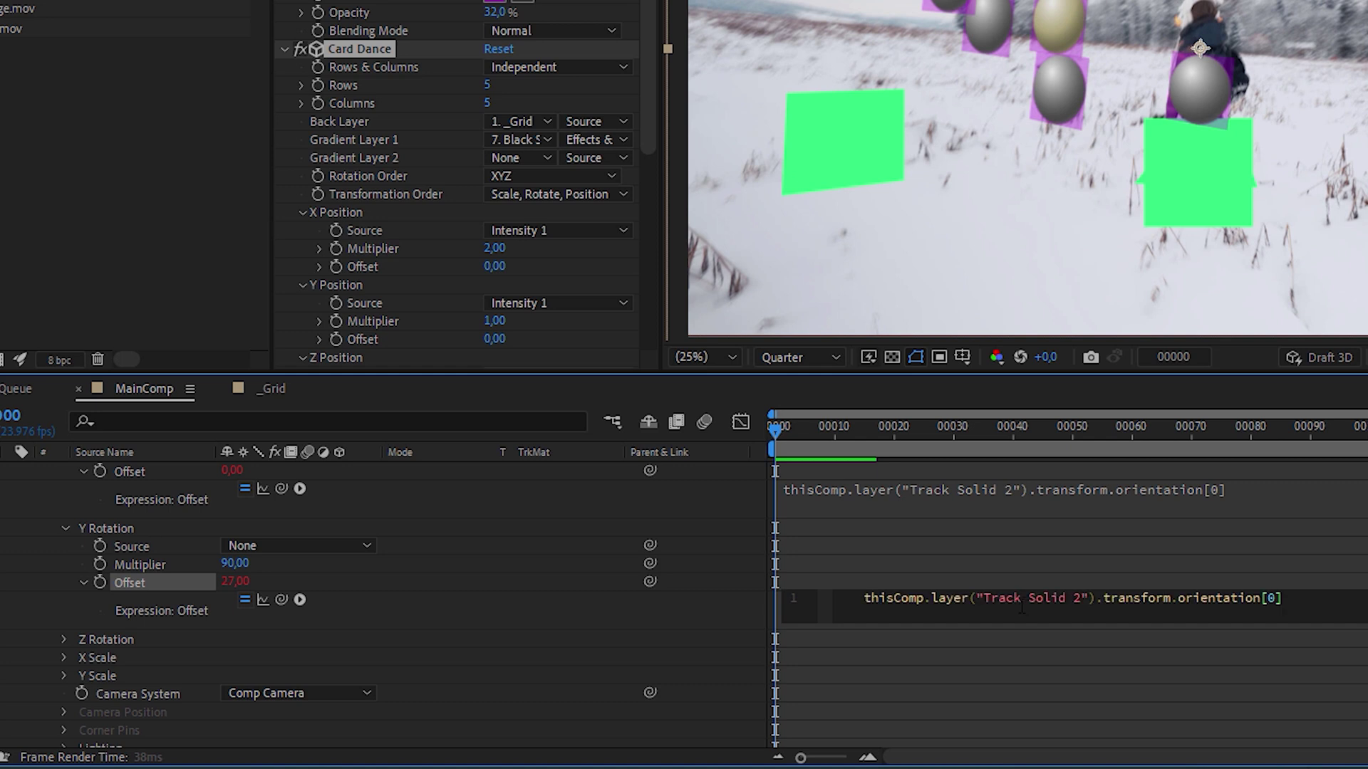
pyautogui.click(1332, 624)
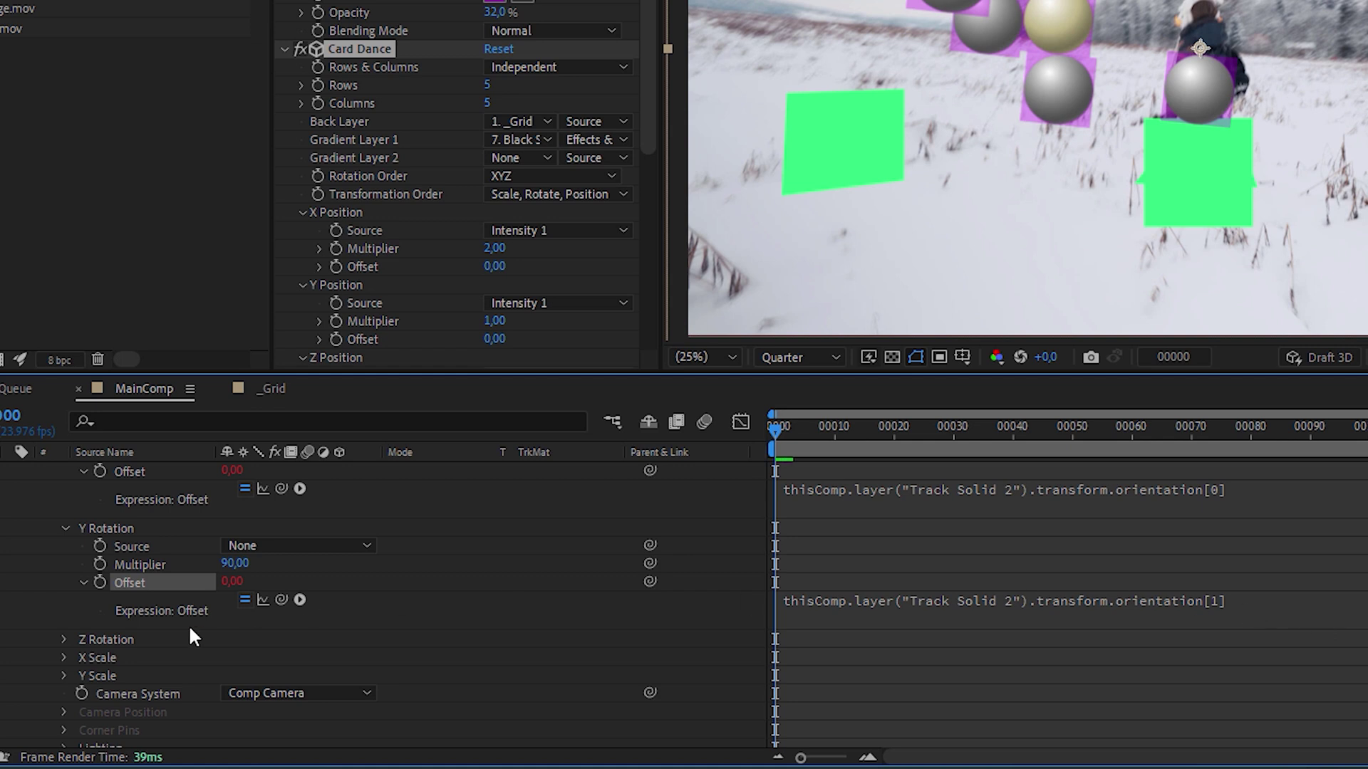
# Paste the same expression onto Card Dance's Z Rotation offset and change its index to the Z component of the orientation.
pyautogui.click(62, 640)
pyautogui.keyDown('alt'); pyautogui.click(100, 693); pyautogui.keyUp('alt')
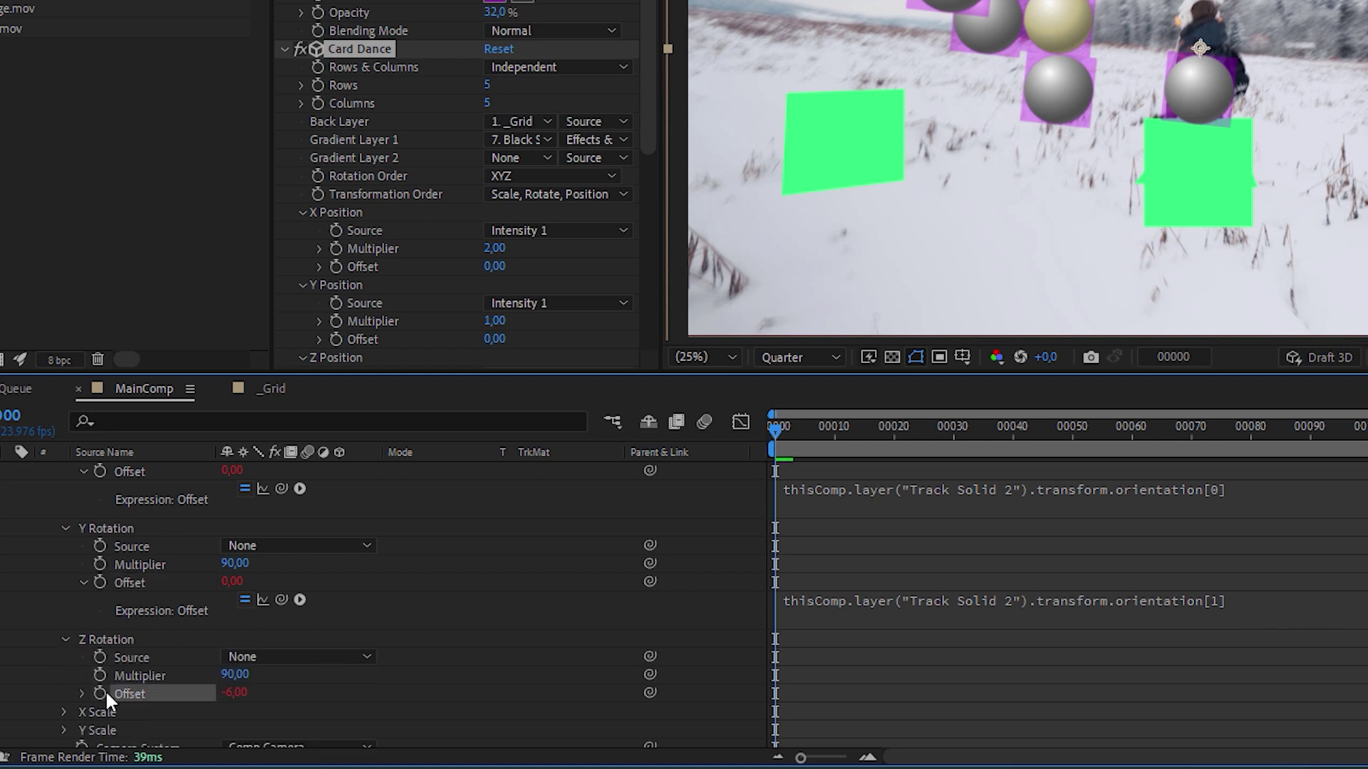
pyautogui.write('thisComp.layer("Track Solid 2").transform.orientation[0]')
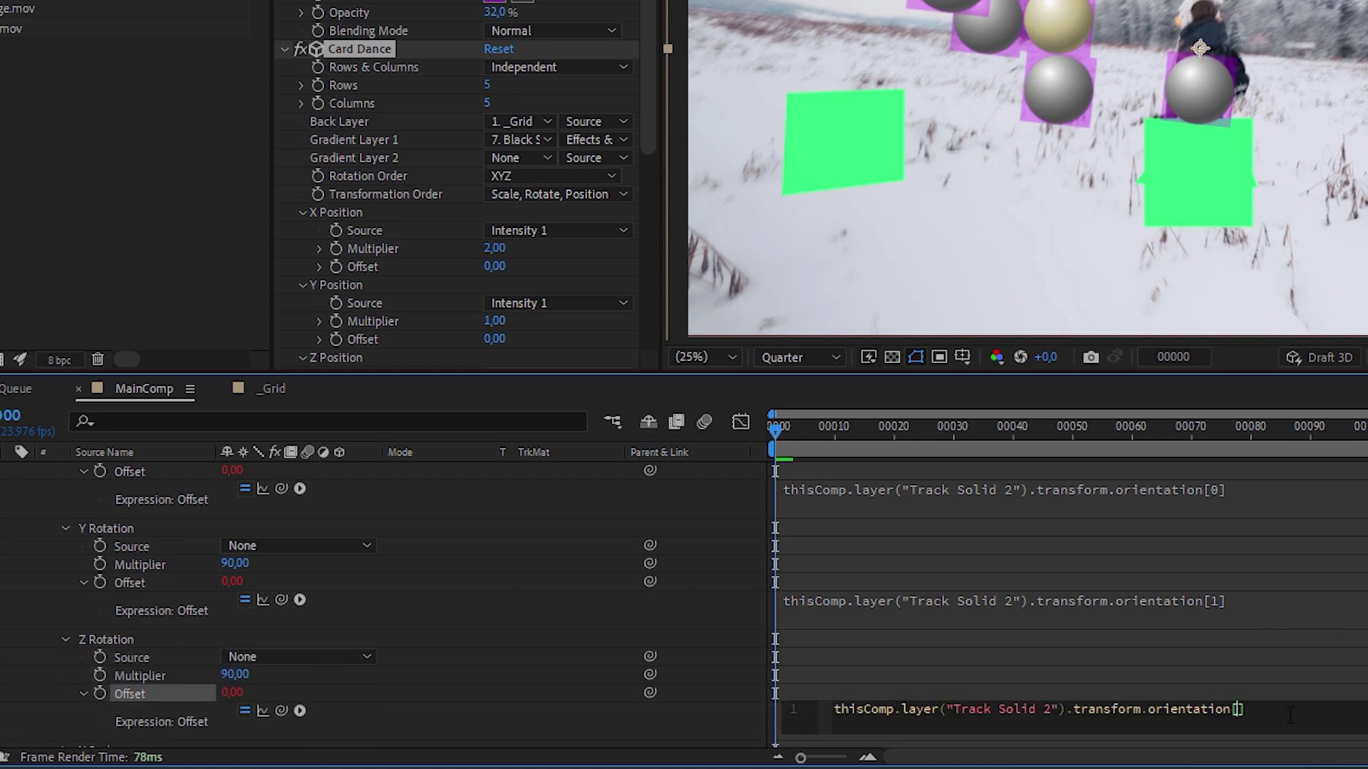
pyautogui.press('KP_Enter')
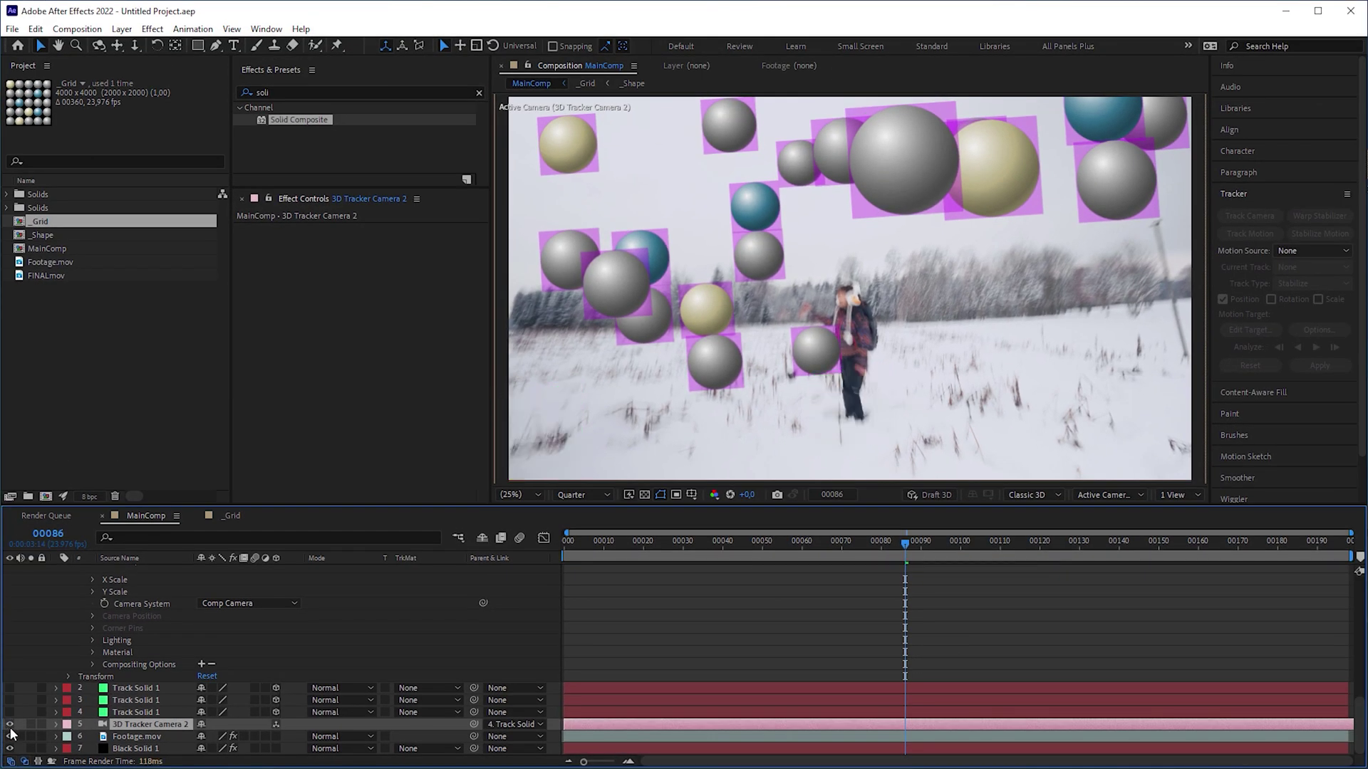
# Preview the animation, park at frame 87, and solo the _Grid layer with Solid Composite turned off.
pyautogui.press('space')
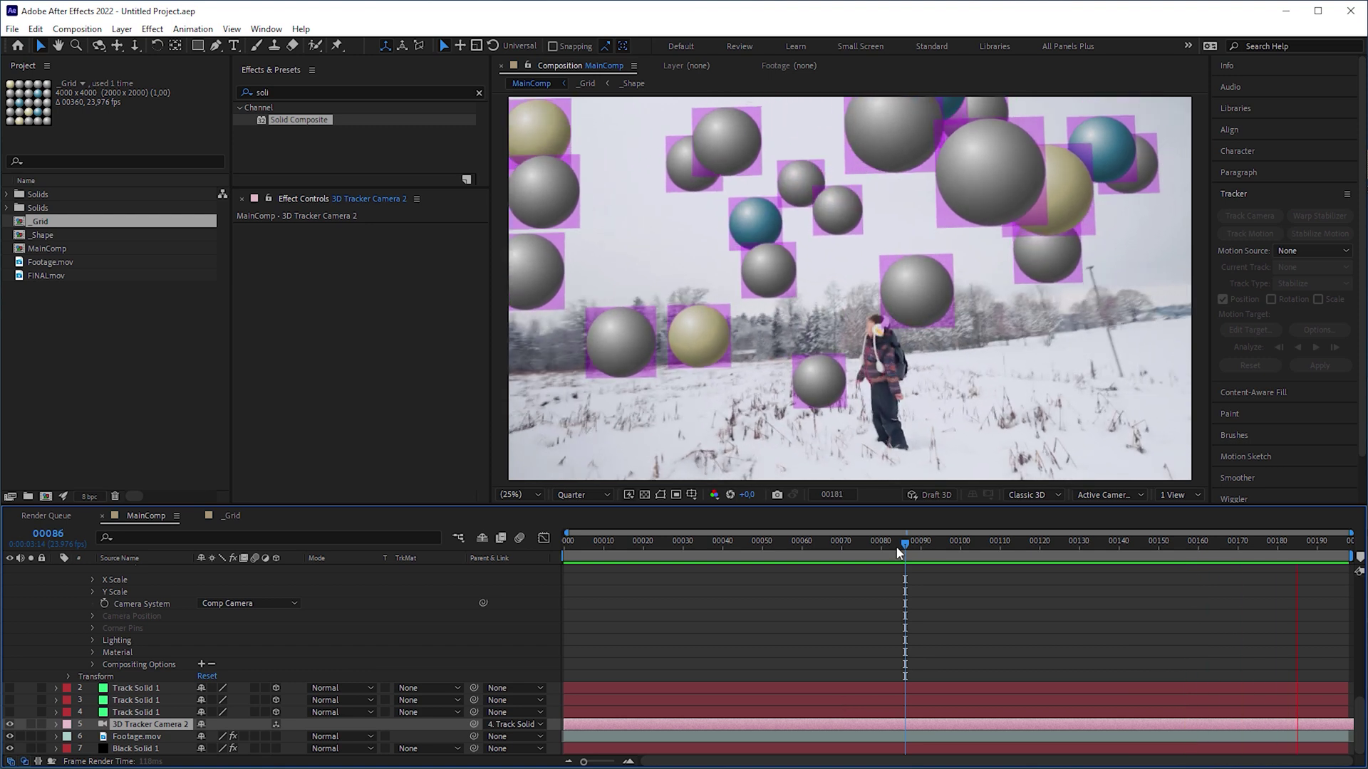
pyautogui.click(909, 549)
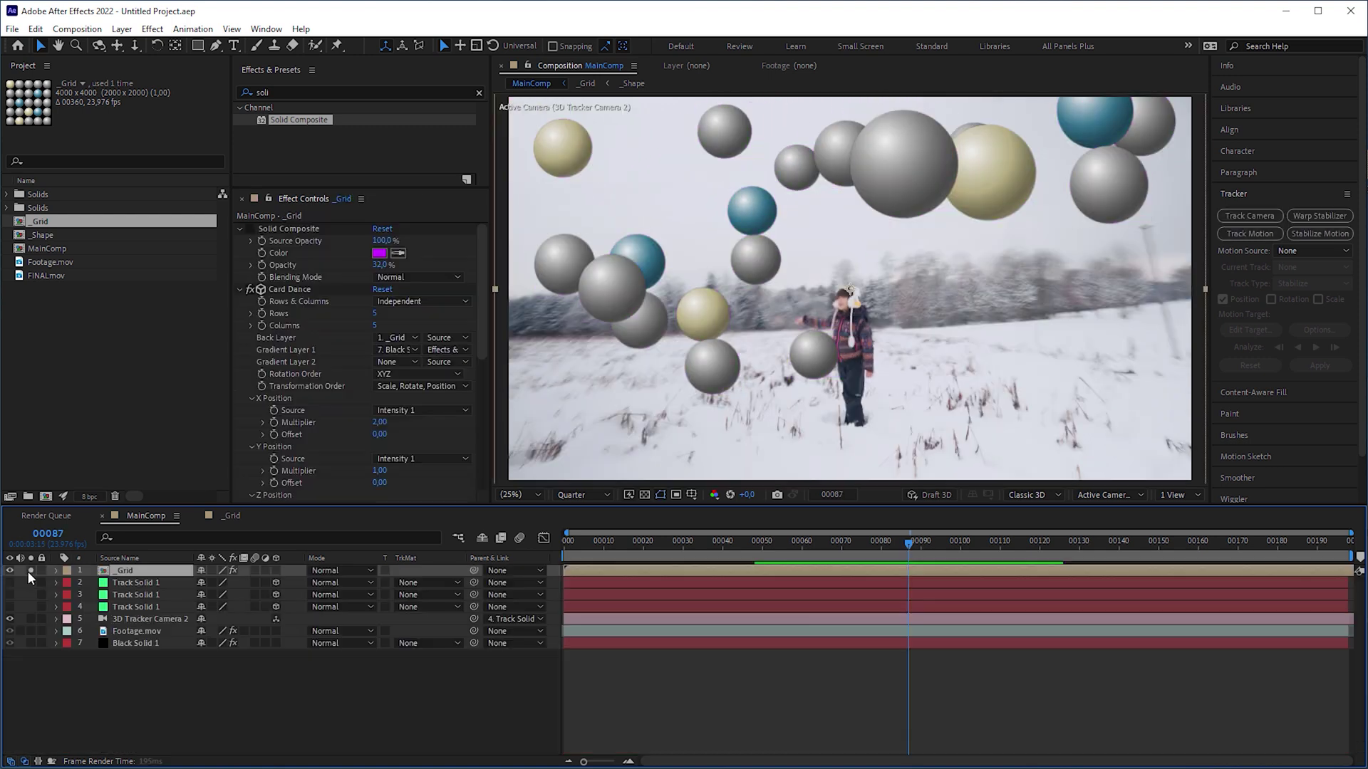
pyautogui.click(29, 571)
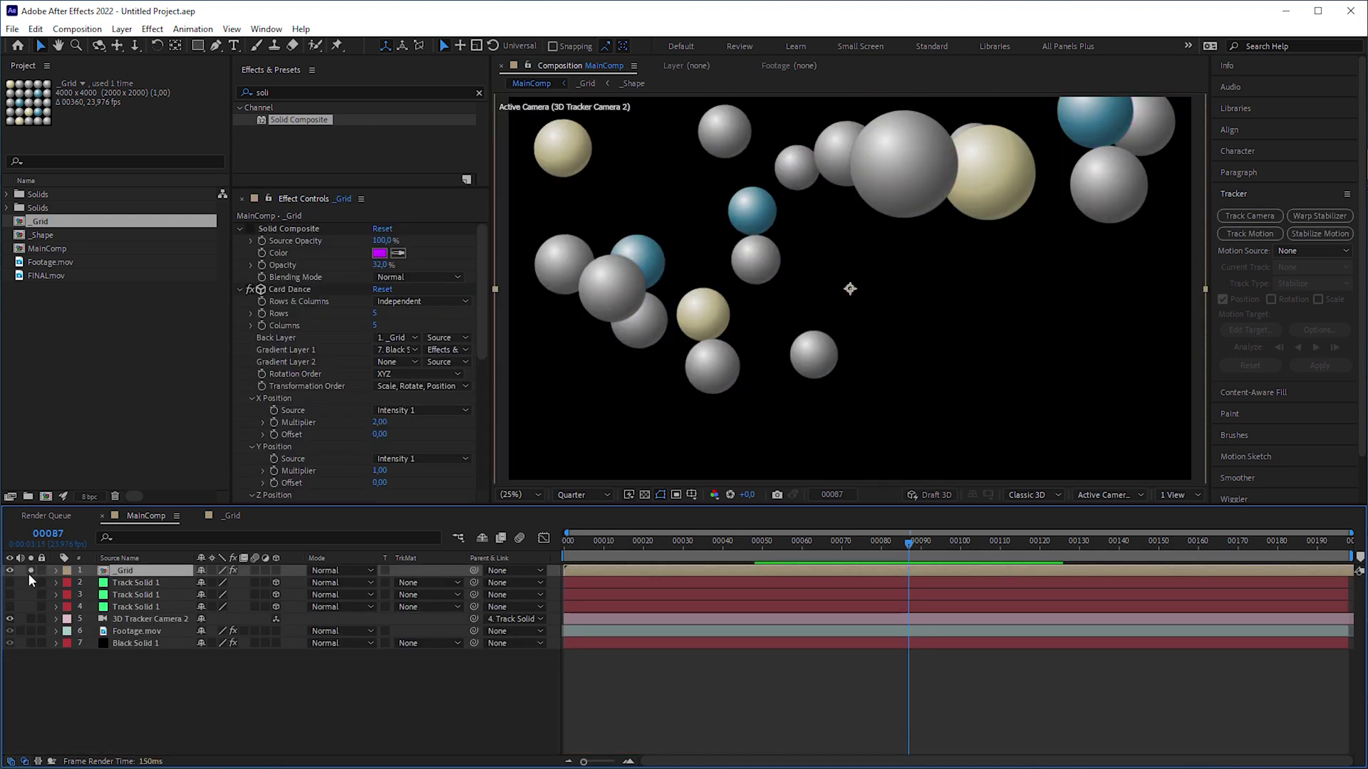
# Rotate the track solid that parents the camera to about 69° on X and -78° on Z to test the card orientation.
pyautogui.click(146, 607)
pyautogui.press('r')
pyautogui.click(157, 630)
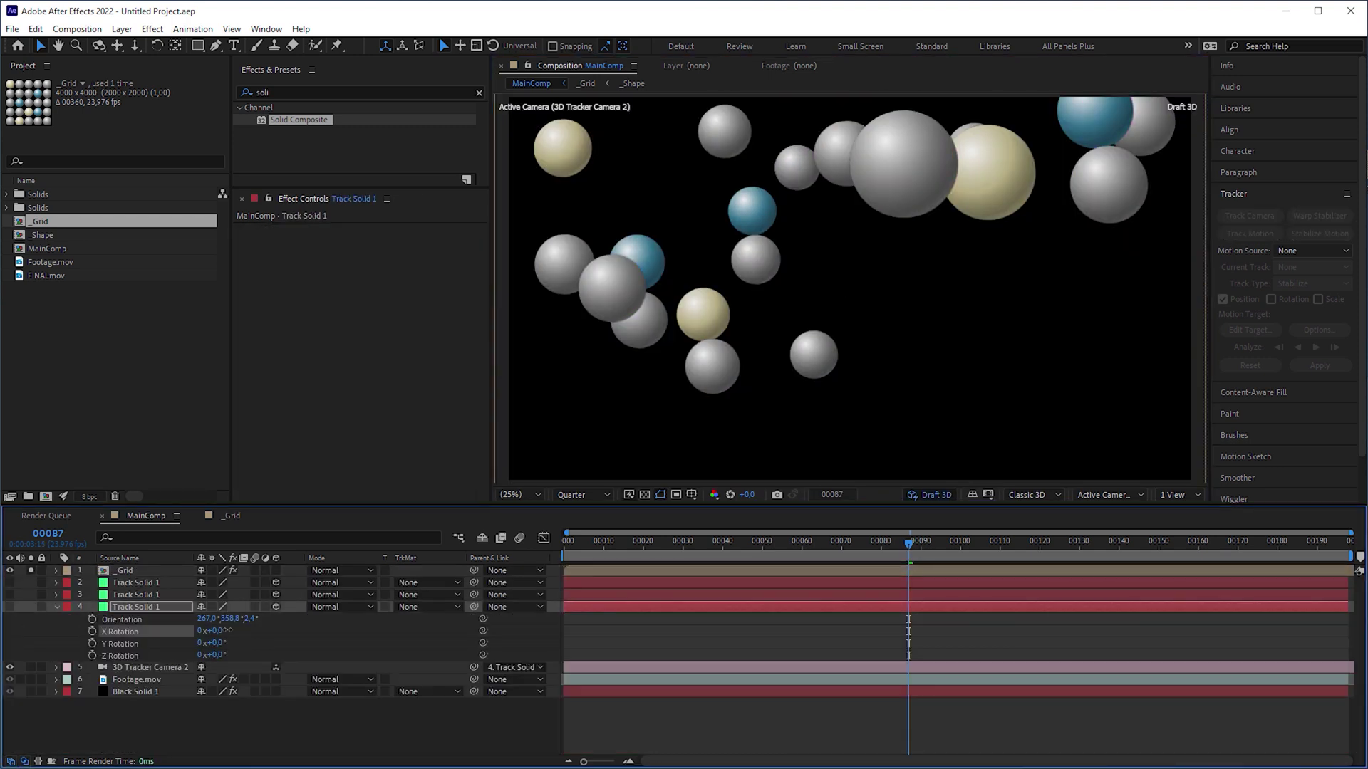
pyautogui.moveTo(226, 630); pyautogui.dragTo(138, 630)
# Set Card Dance's Rotation Order on _Grid to ZYX and test it by rotating the camera's parent solid again.
pyautogui.click(128, 571)
pyautogui.scroll(-2, 484, 369)
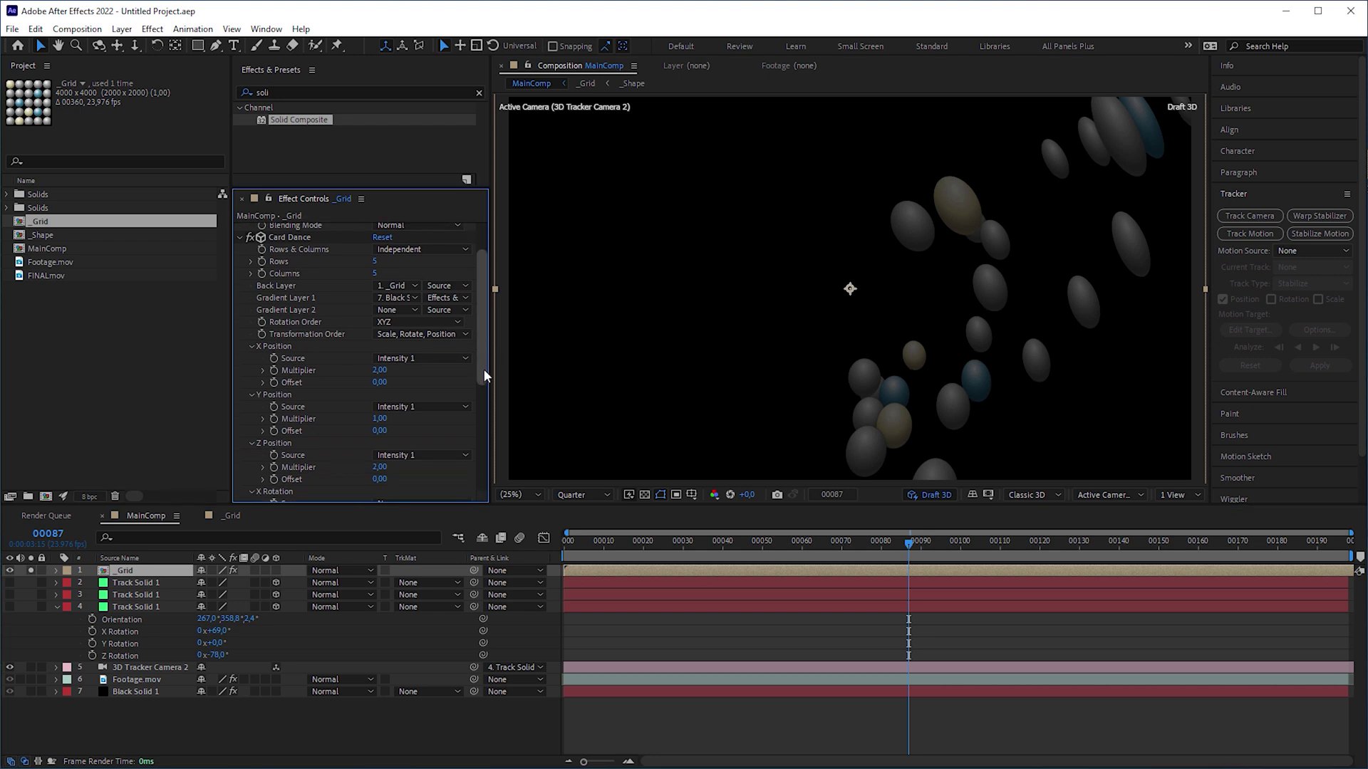
pyautogui.click(422, 293)
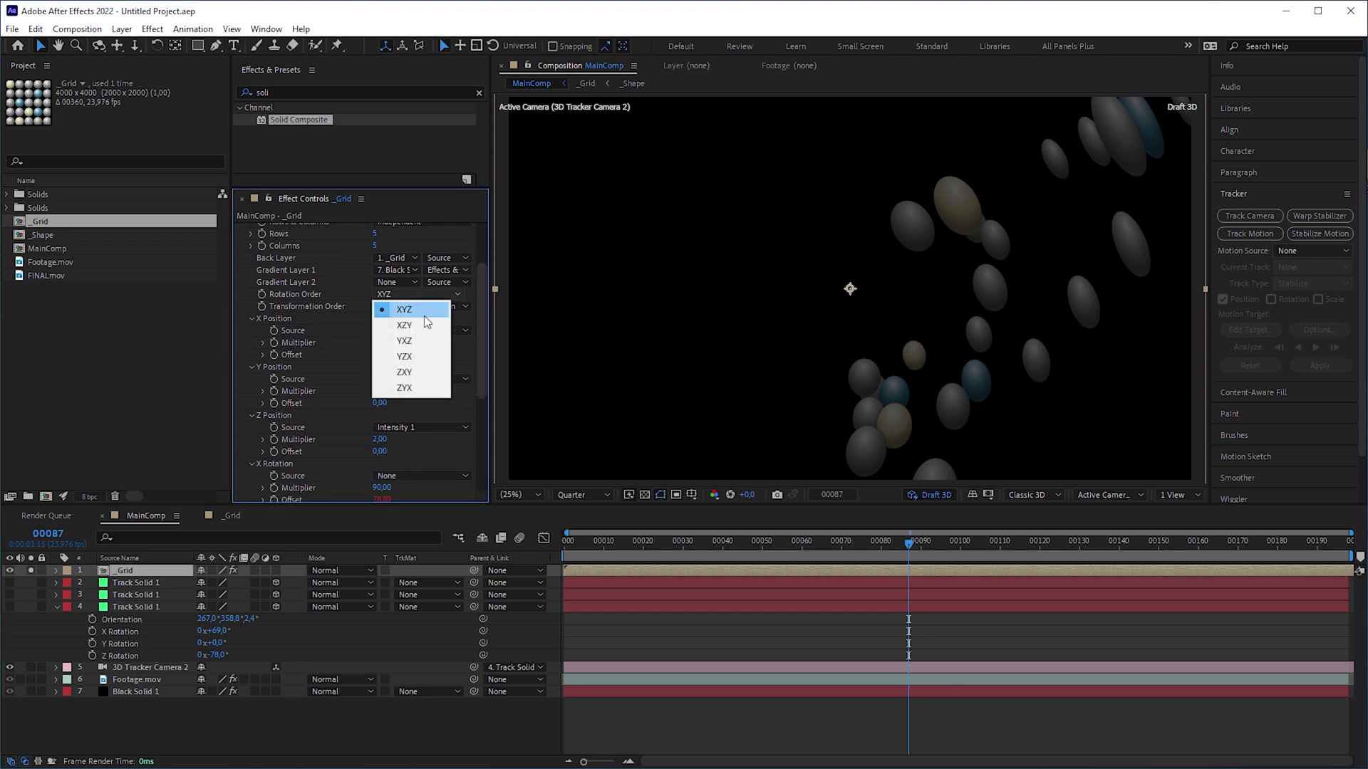
pyautogui.click(404, 388)
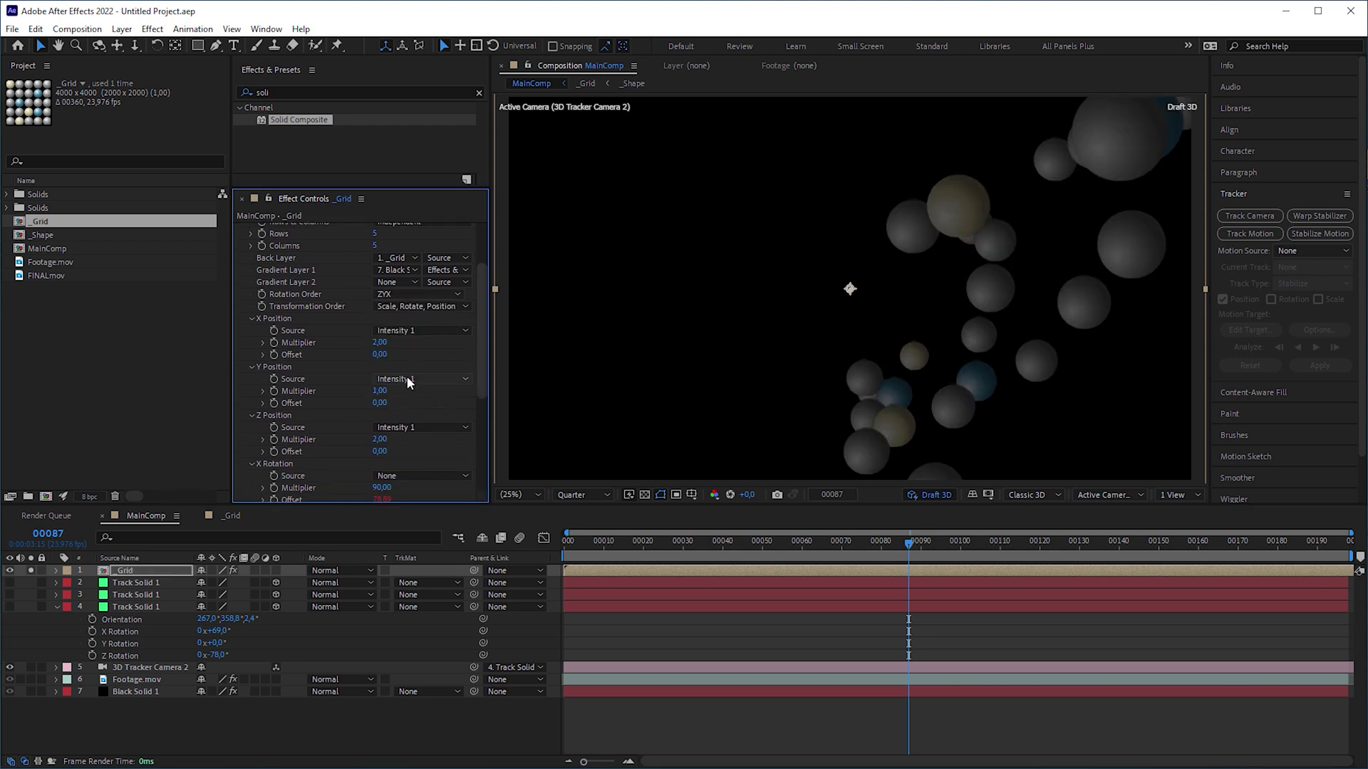
pyautogui.moveTo(213, 631); pyautogui.dragTo(285, 659)
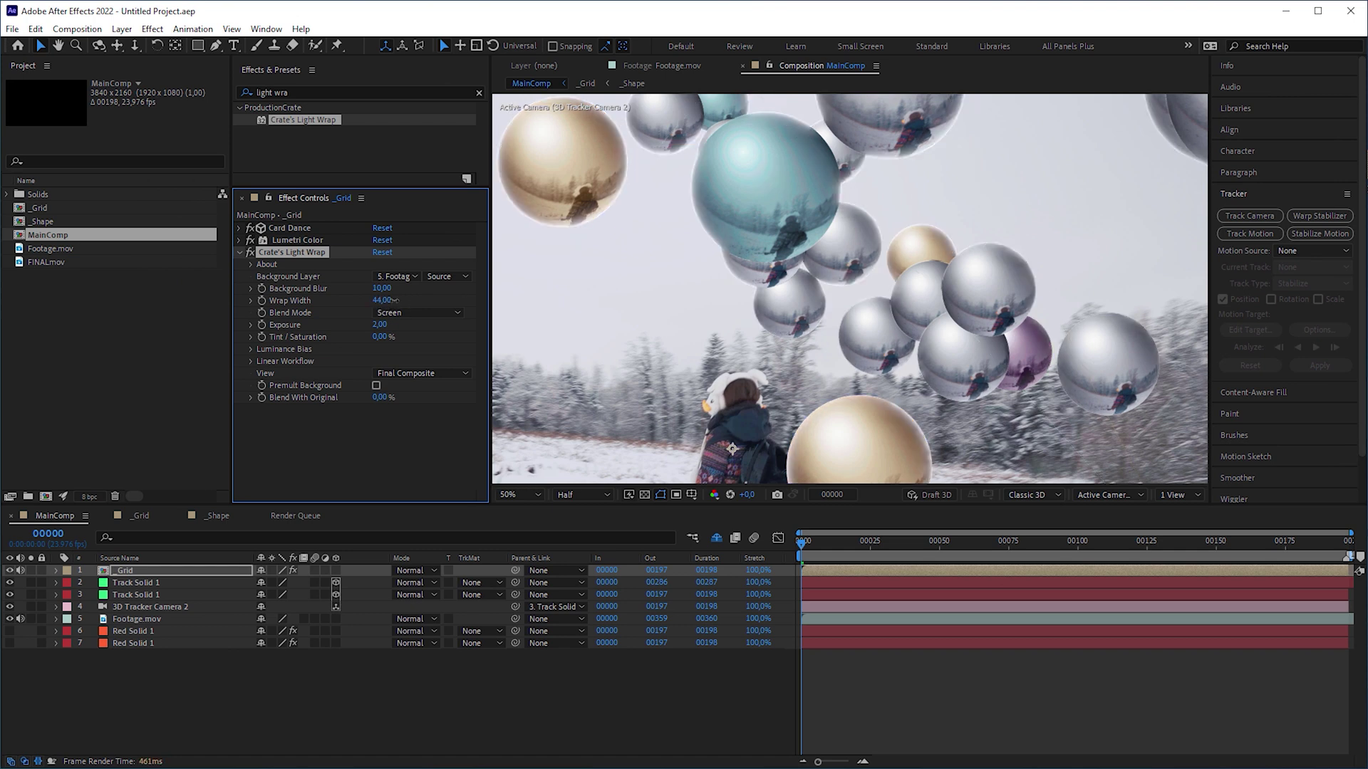
# Increase the Wrap Width of Crate's Light Wrap on the _Grid layer to 302.
pyautogui.moveTo(376, 301); pyautogui.dragTo(395, 300)
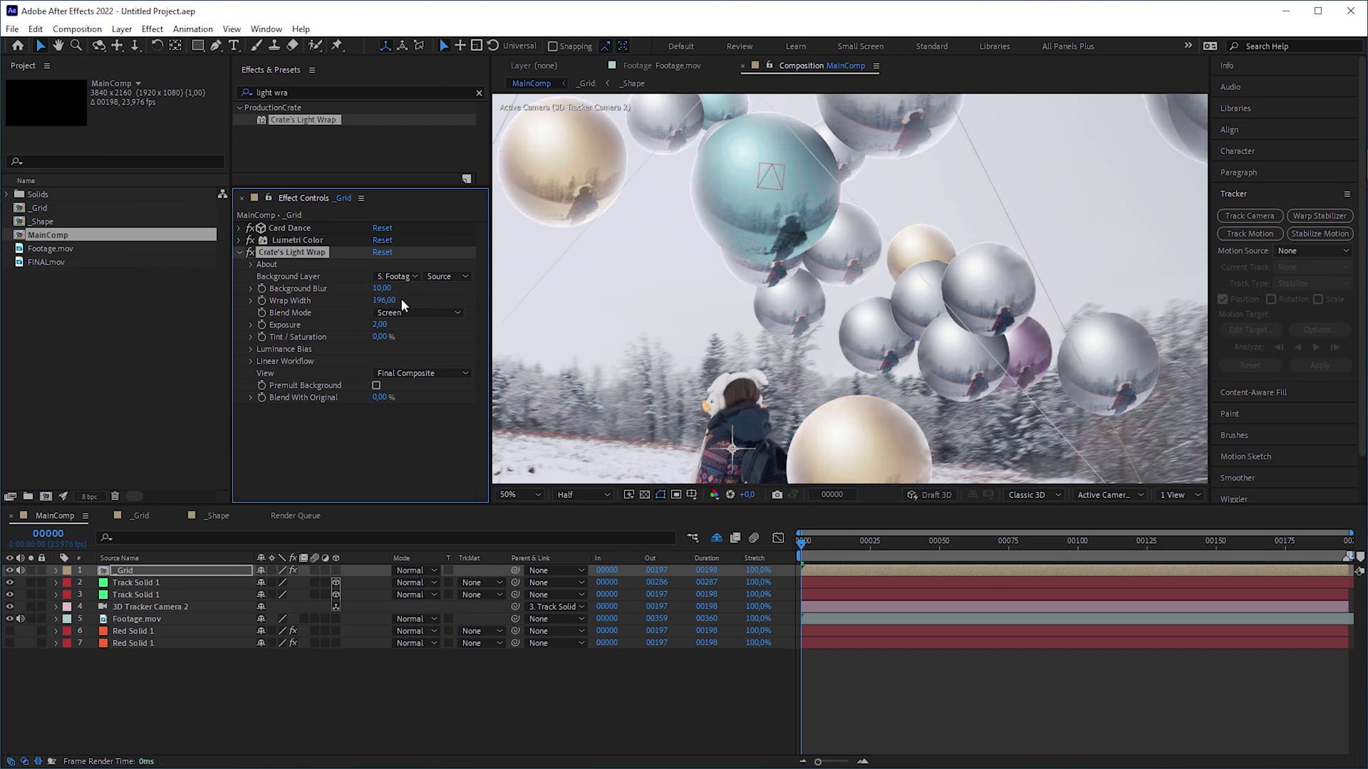
pyautogui.click(384, 300)
pyautogui.moveTo(389, 300); pyautogui.dragTo(414, 302)
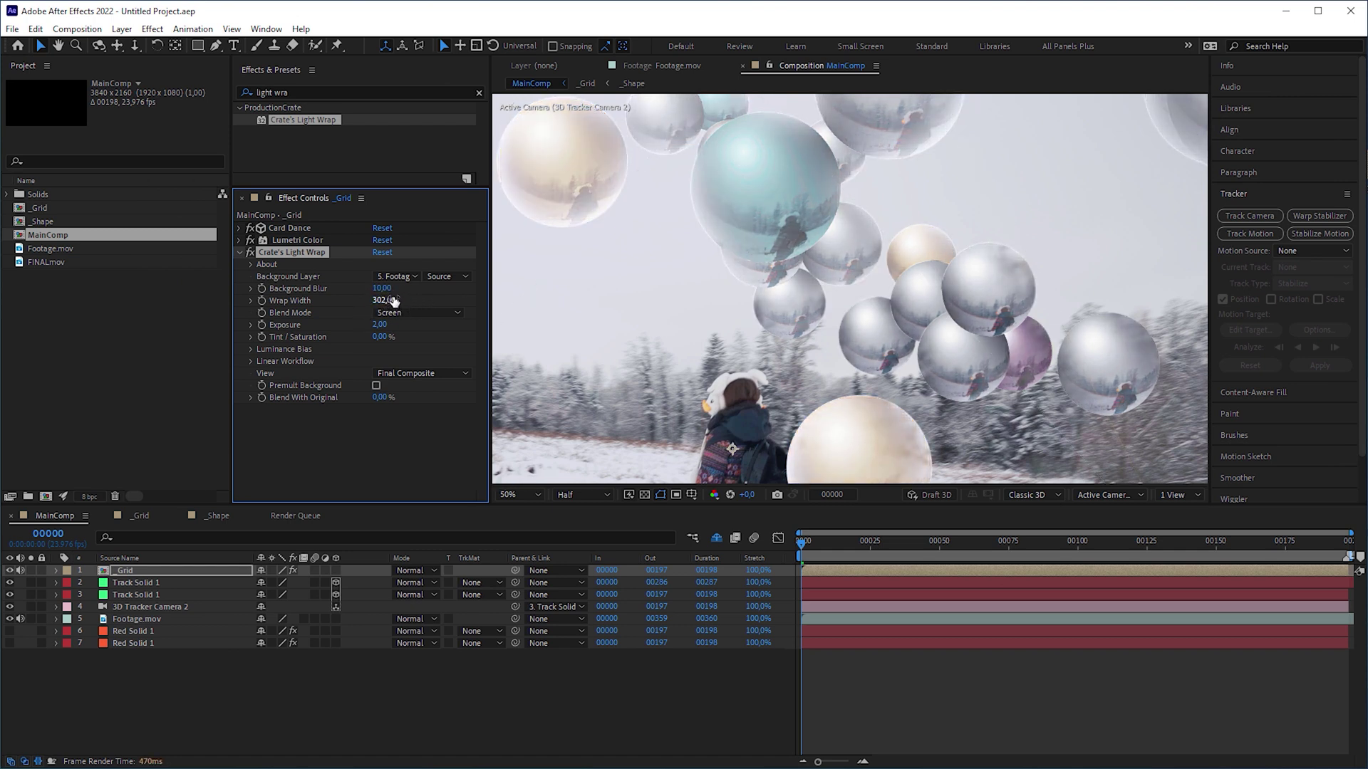